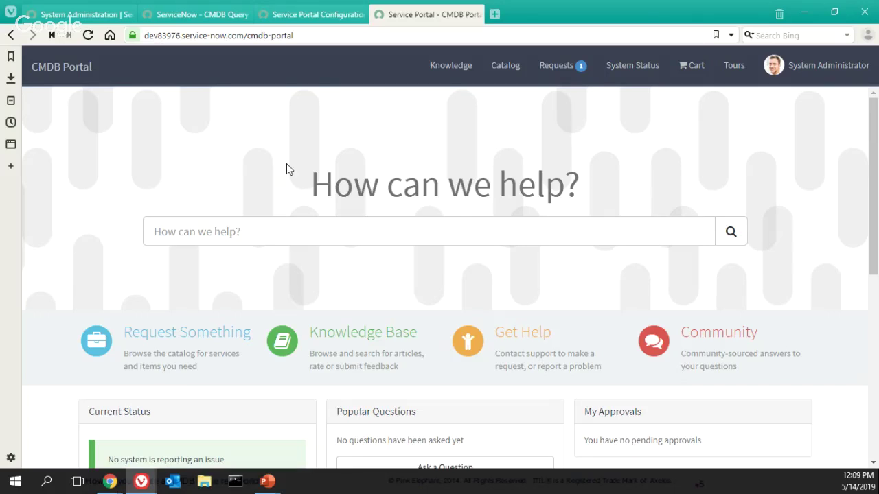
View the CMDB Query Builder's saved queries, open CI Class Manager, and switch to the Configuration Management System slide
left_click(192, 15)
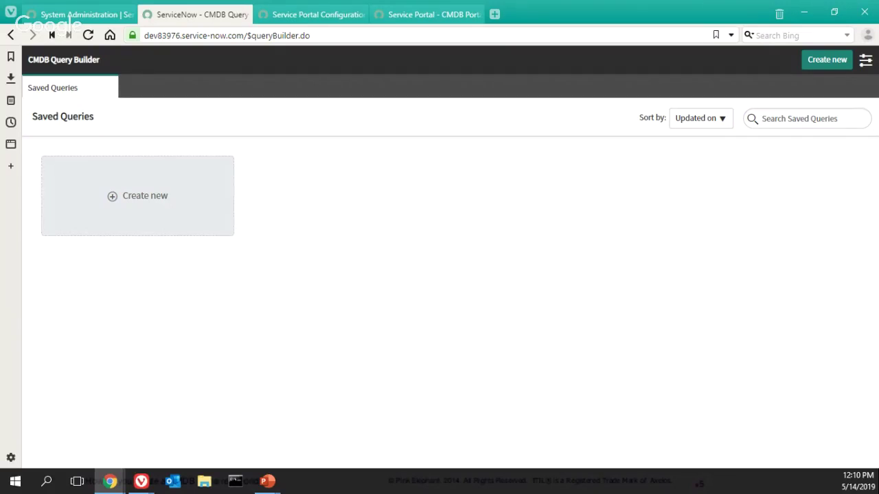
left_click(76, 13)
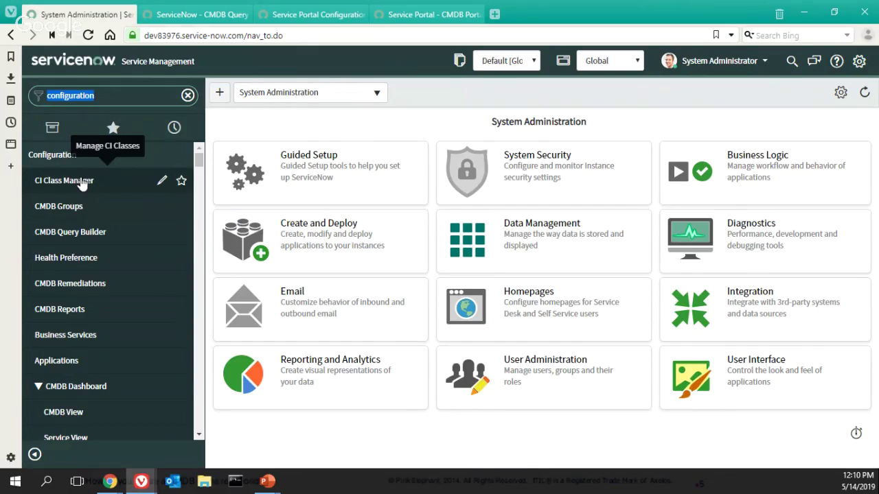
left_click(81, 182)
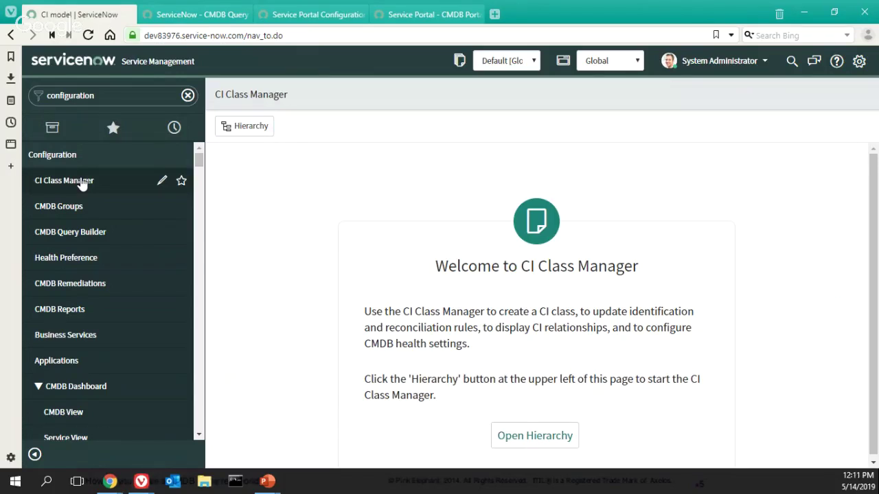
key("alt+Tab")
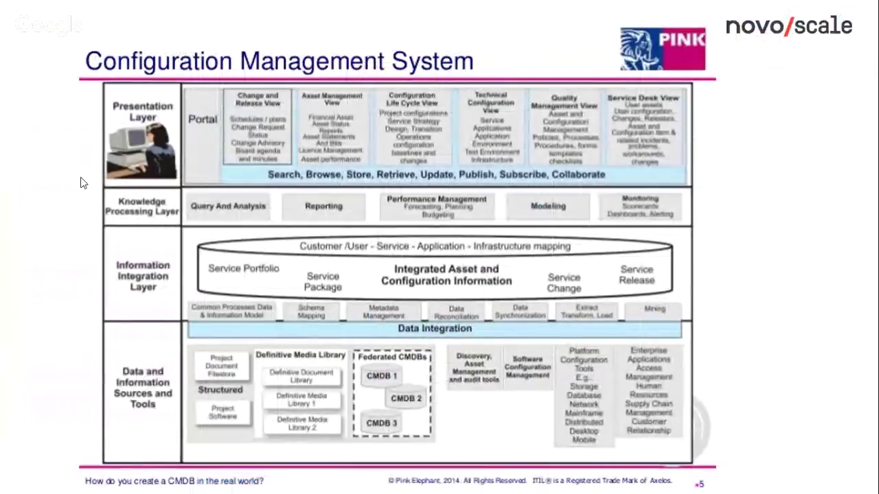
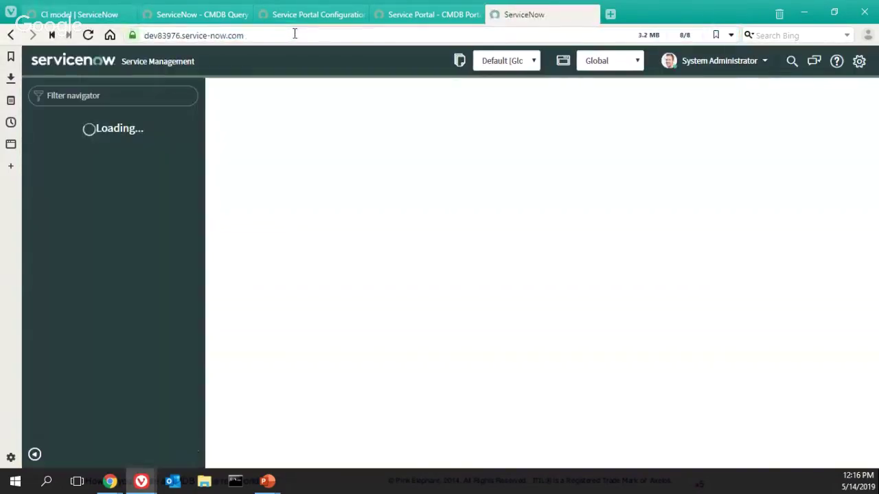
Filter the navigator by "knowledge", collapse the Self-Service and Service Desk groups, and open the Knowledge homepage
left_click(125, 97)
type("knowledge")
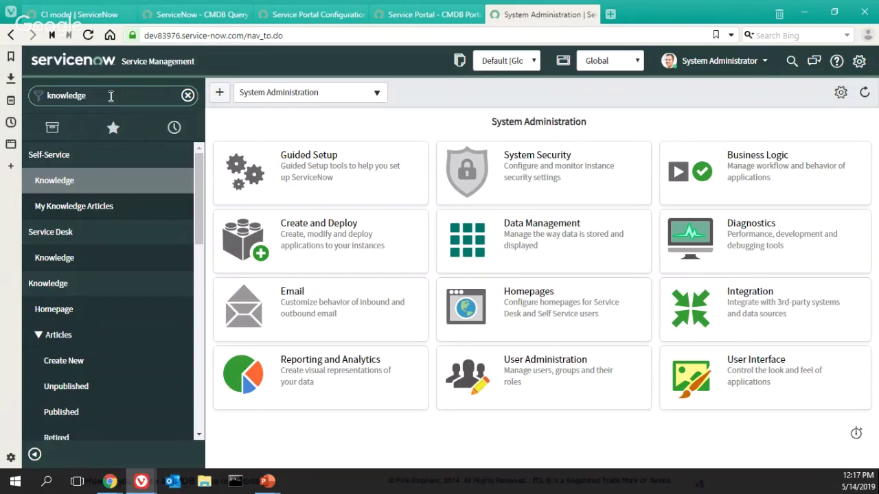
left_click(72, 156)
left_click(73, 183)
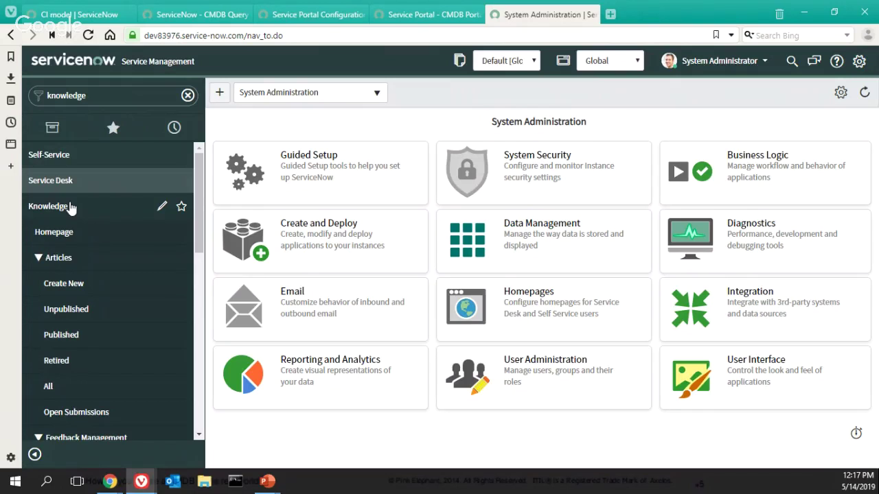
left_click(62, 234)
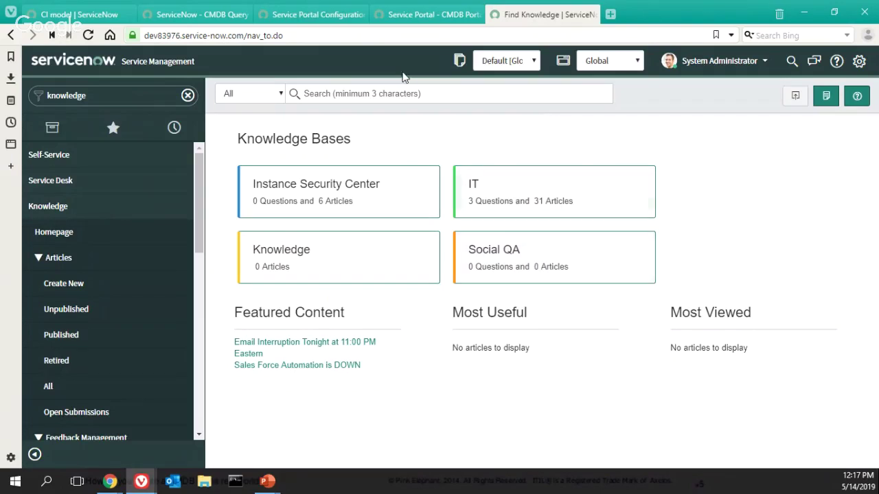
Open the CMDB Portal record from the Service Portal table in Service Portal Configuration and examine its settings down to the related lists
left_click(317, 15)
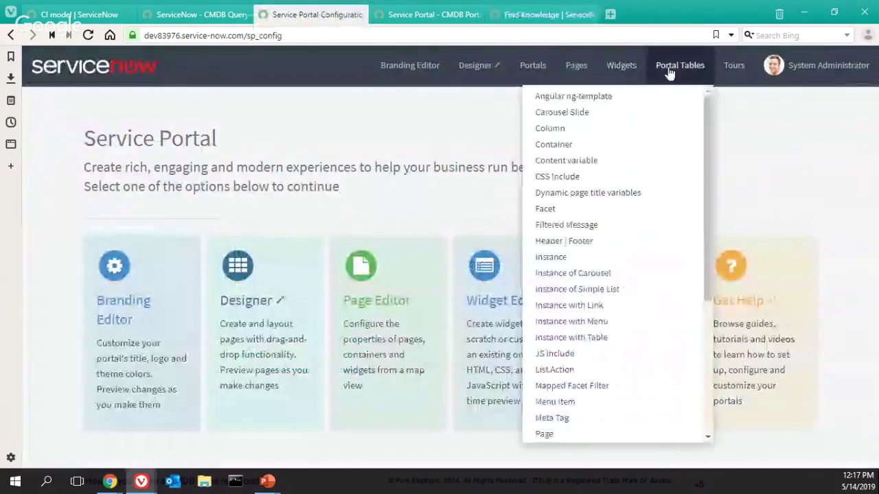
left_click(665, 67)
scroll(566, 335, "down", 3)
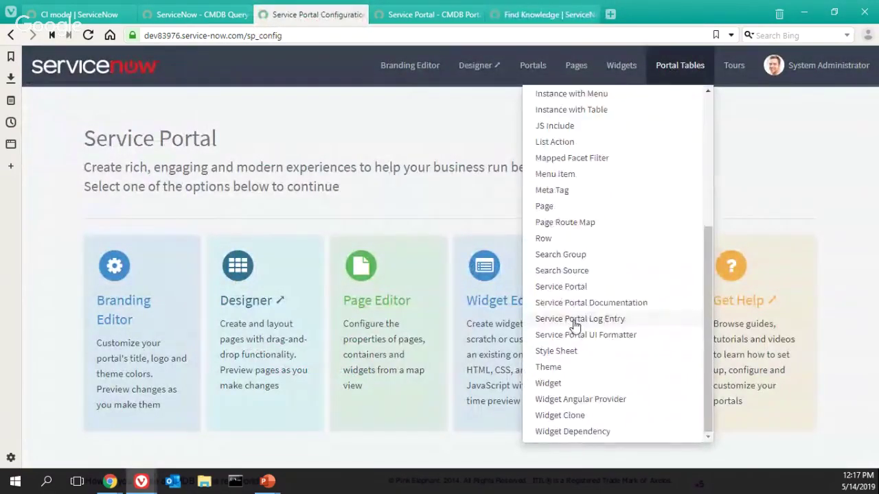
left_click(568, 288)
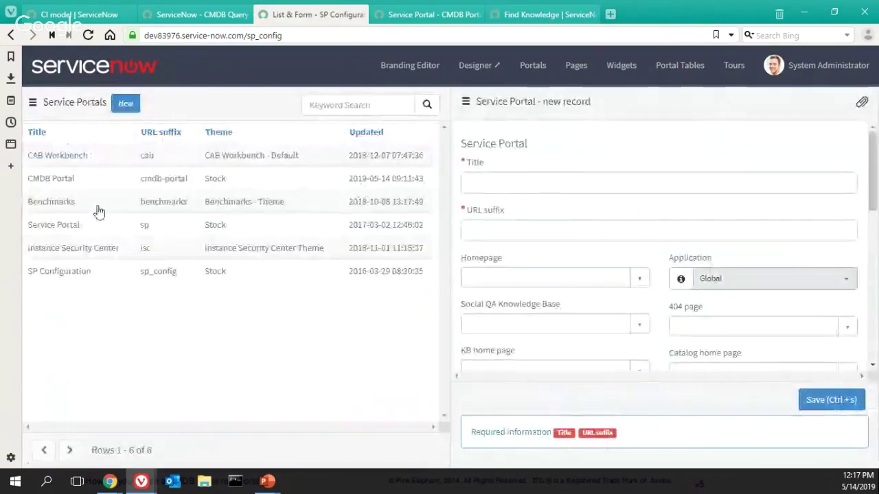
left_click(67, 183)
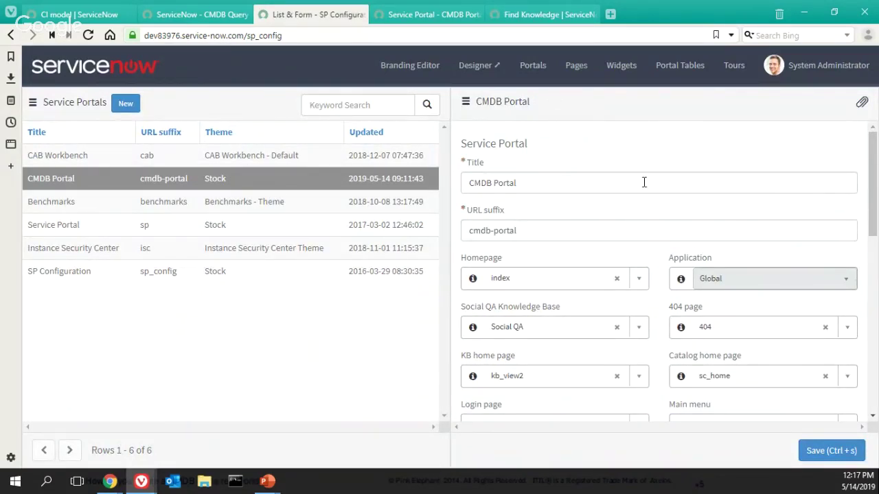
scroll(644, 182, "down", 2)
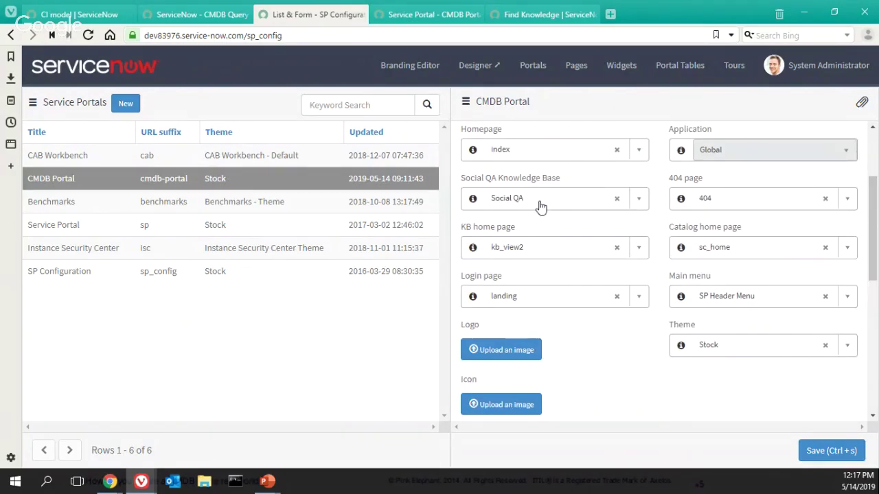
scroll(653, 271, "down", 5)
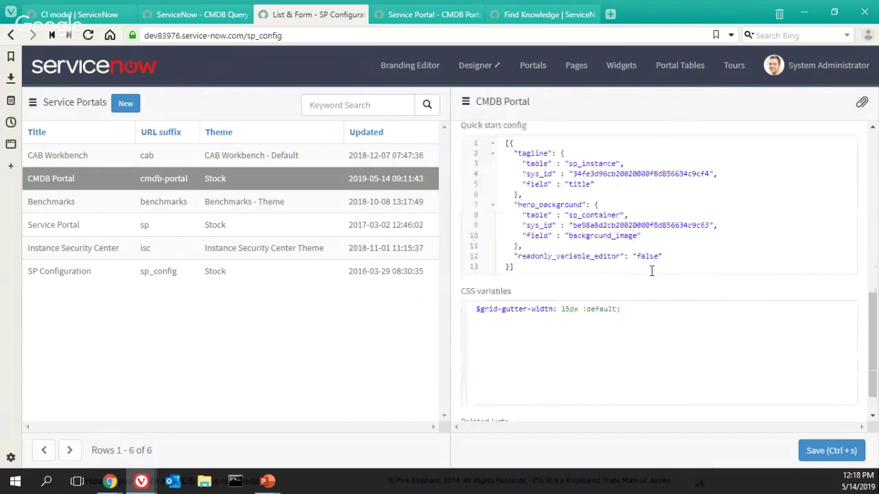
scroll(652, 271, "down", 1)
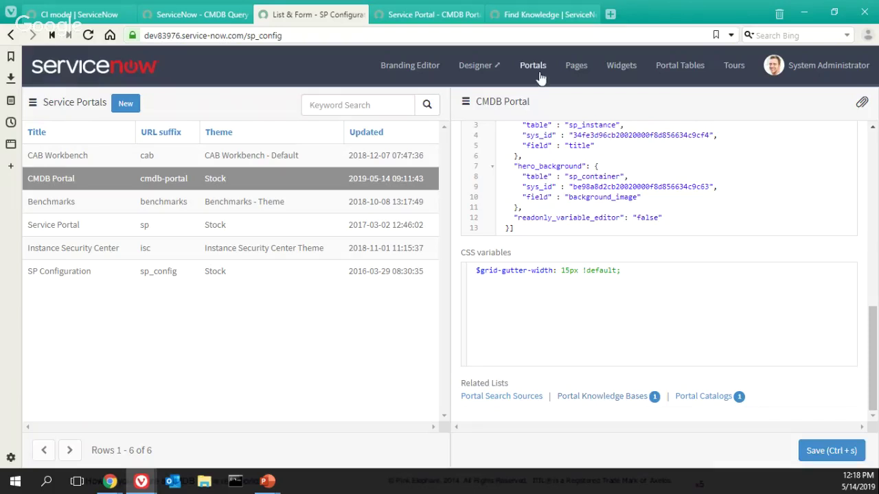
Back in the knowledge navigator, collapse Articles and Feedback Management and open the Knowledge Bases list under Administration
left_click(532, 17)
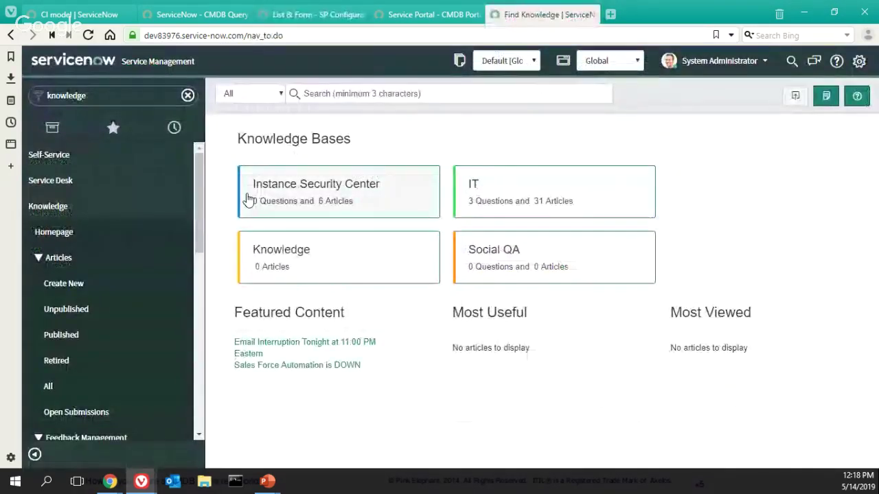
left_click(38, 259)
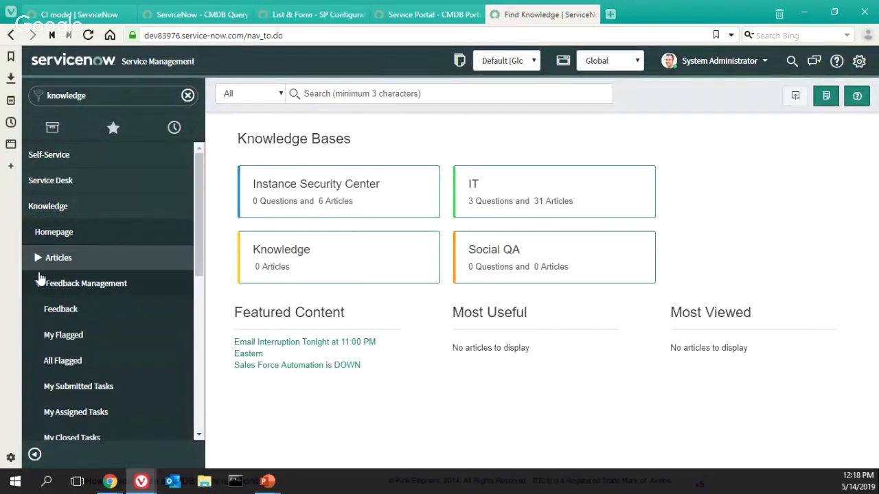
left_click(39, 283)
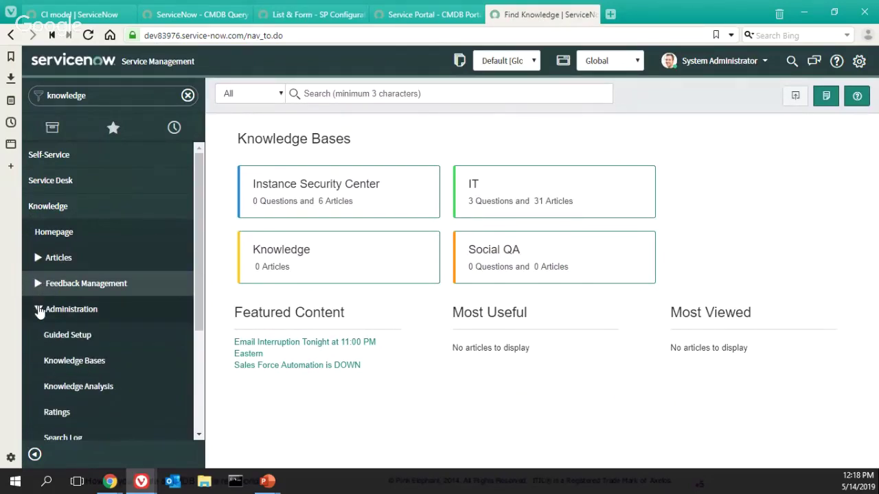
left_click(73, 362)
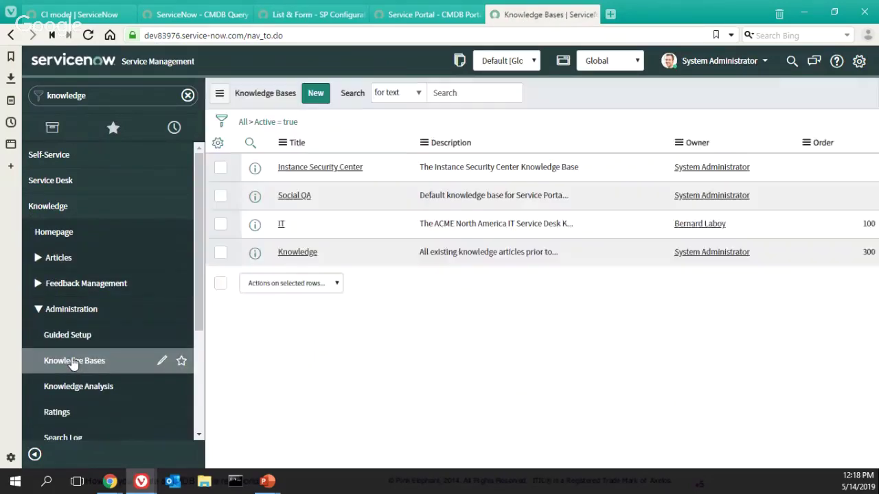
Start a new knowledge base record and title it "Global CMDB KB"
left_click(316, 96)
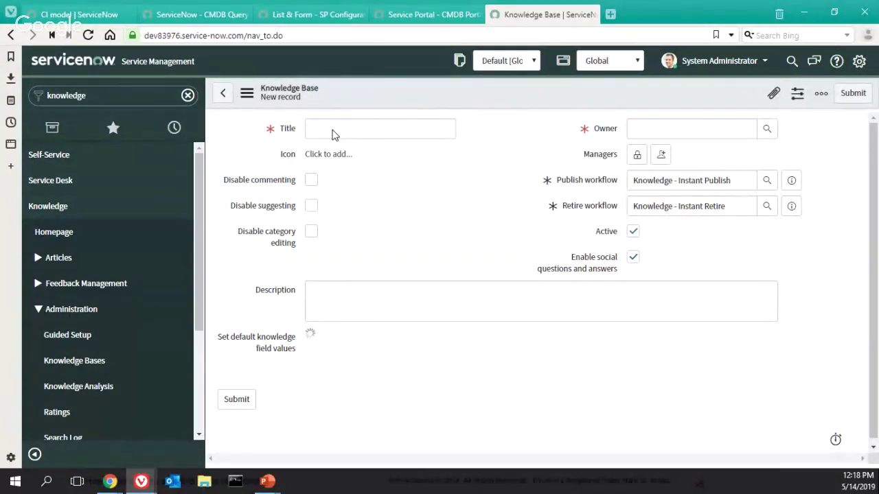
left_click(337, 123)
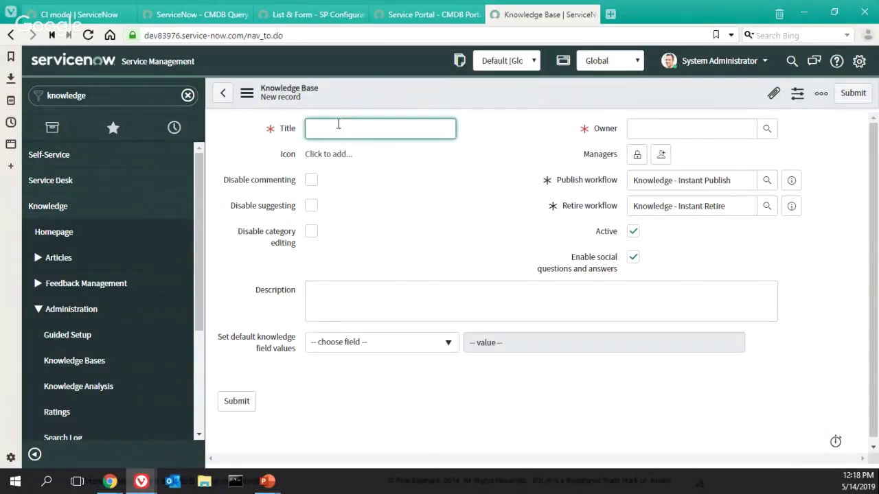
type("Global")
type(" CMDB")
type(" Kno")
type("B")
Assign the owner by first name from the matching users and submit the new knowledge base
left_click(642, 130)
type("felipe")
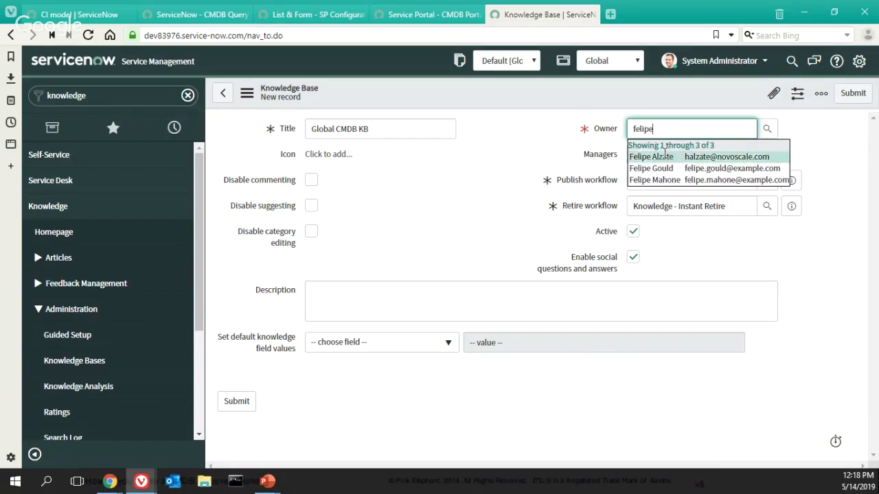
left_click(665, 155)
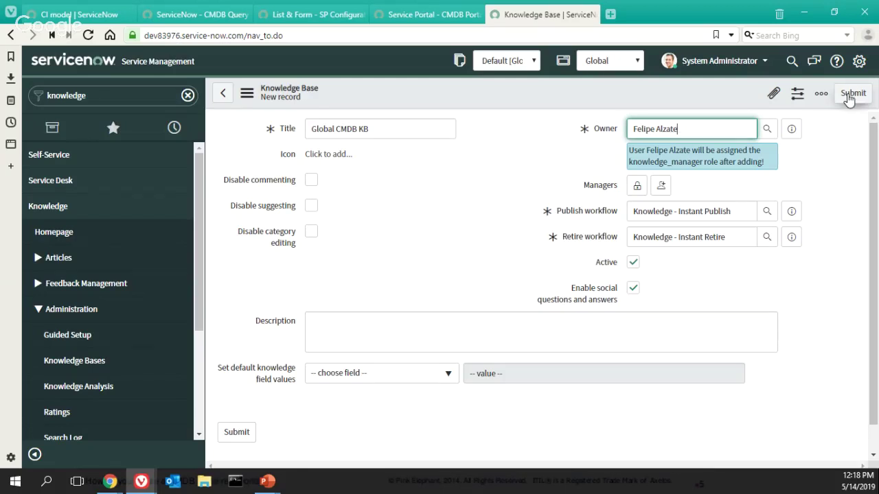
left_click(851, 93)
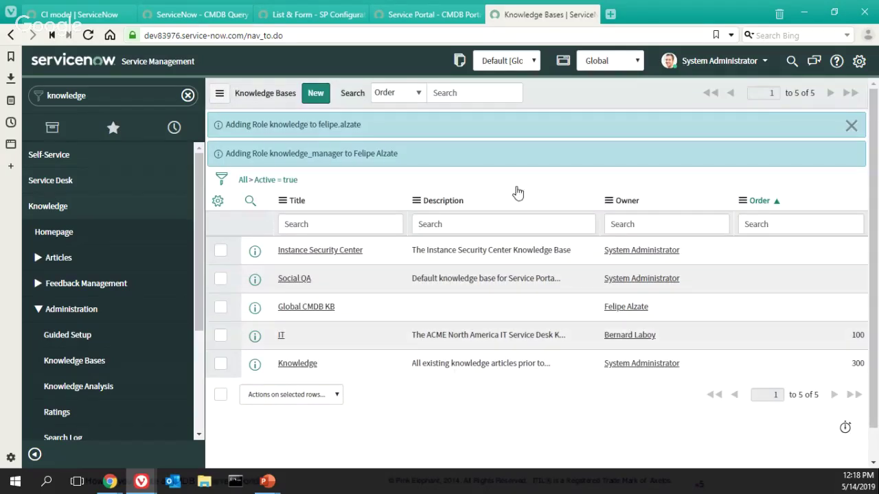
Check the Knowledge homepage and the CMDB Portal, and move the knowledge page's browser tab beside the CI Class Manager one
left_click(73, 234)
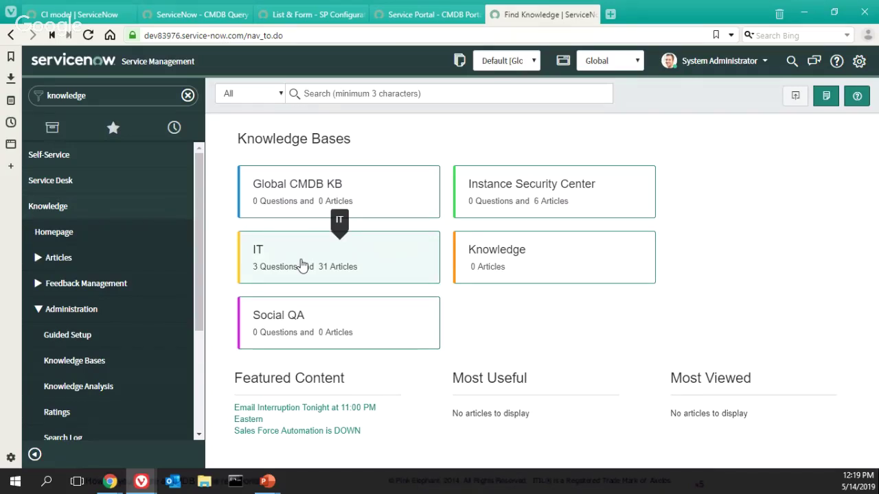
left_click(405, 15)
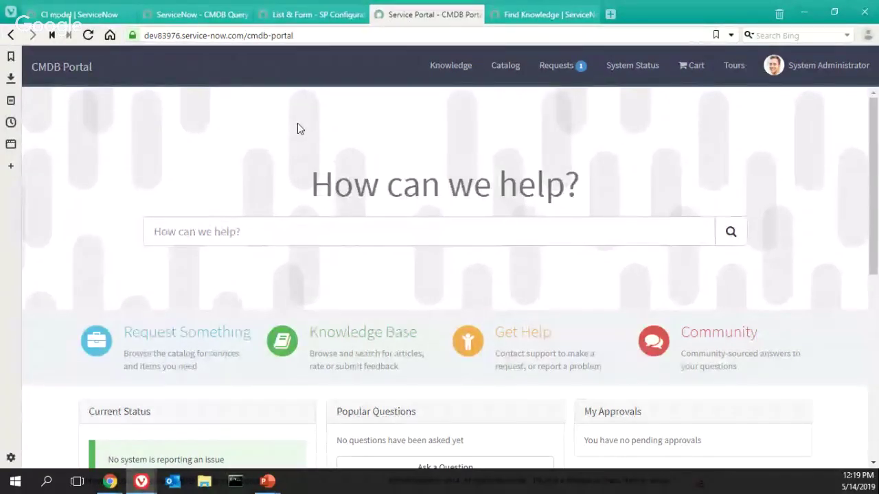
left_click(520, 16)
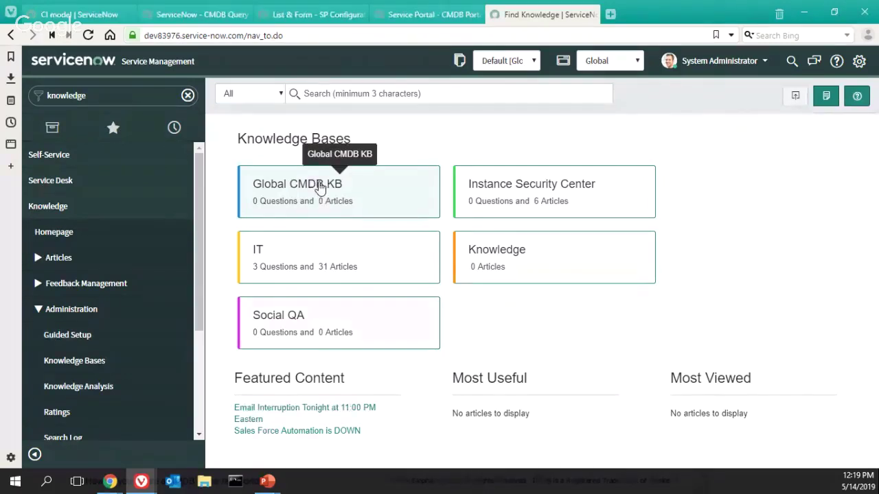
left_click_drag(538, 19, 190, 15)
Open the class hierarchy in CI Class Manager, search for "hardware", and show the Hardware class with its subclasses
left_click(79, 15)
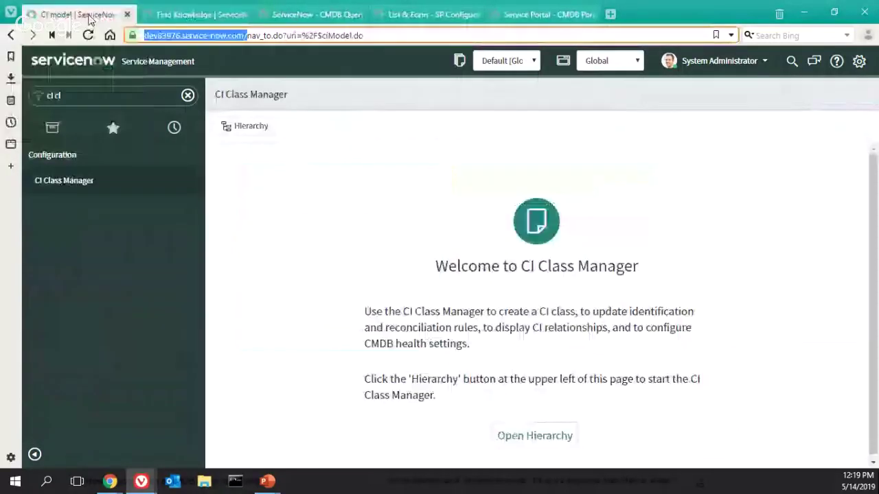
left_click(252, 130)
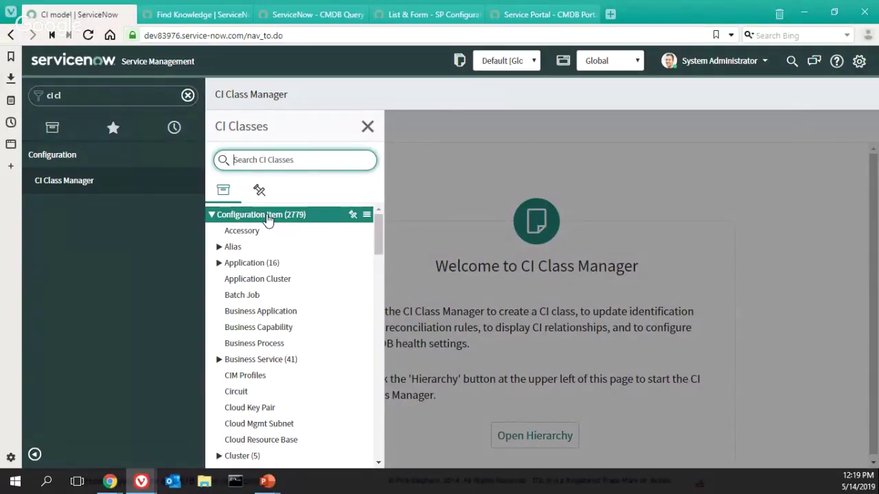
type("hardware")
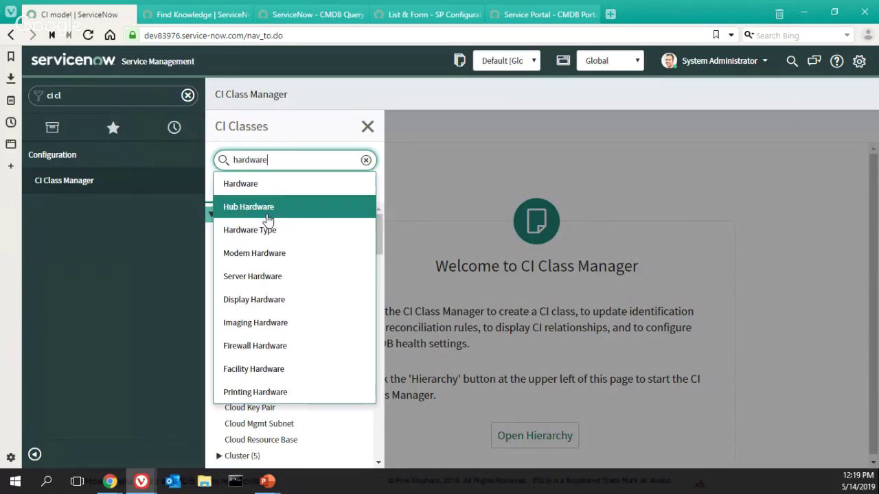
left_click(239, 184)
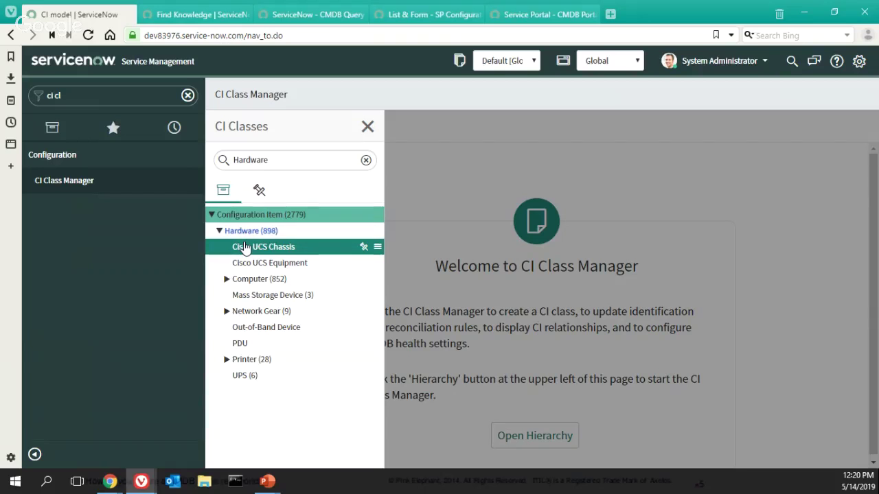
Open the Global CMDB KB record from the Knowledge Bases list and bring up its related lists
left_click(187, 14)
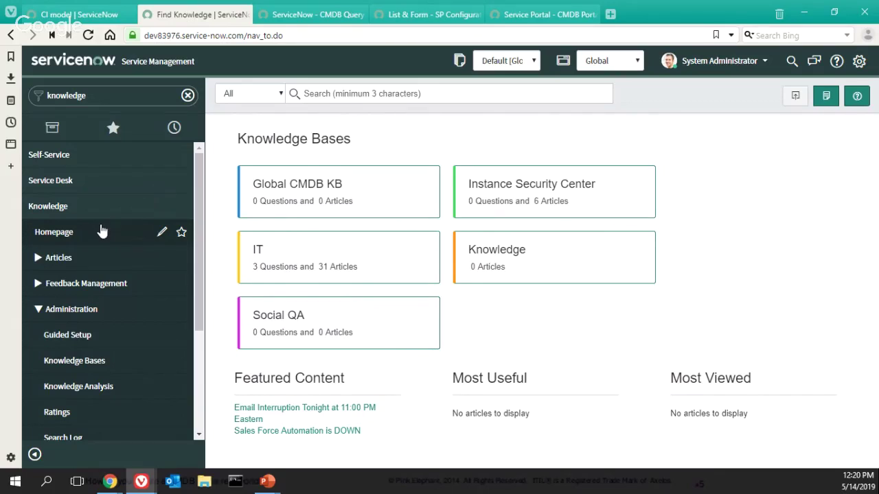
left_click(77, 364)
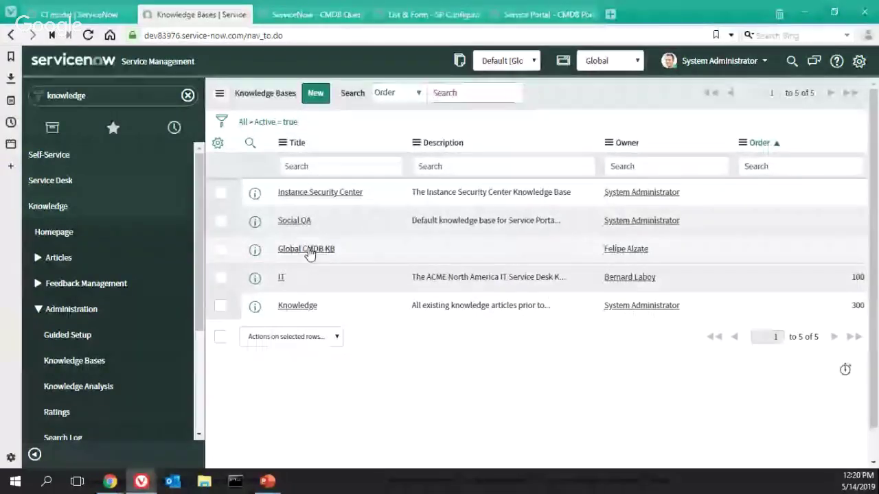
left_click(309, 251)
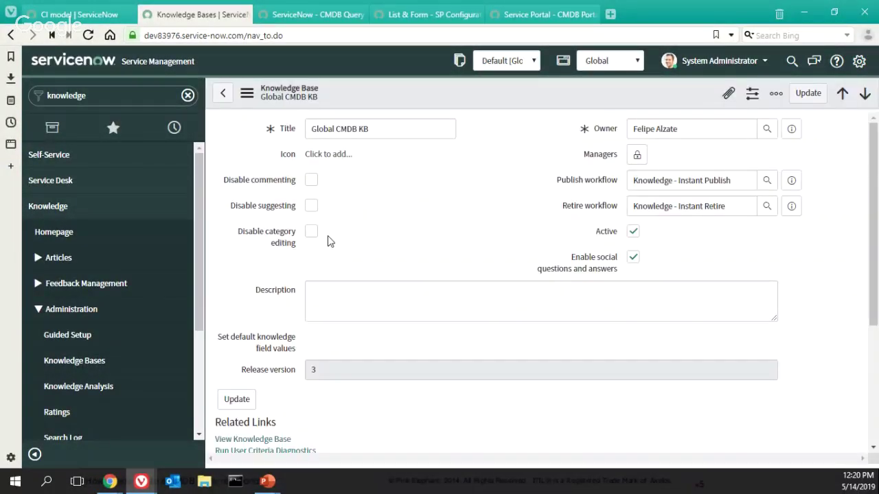
scroll(441, 219, "down", 5)
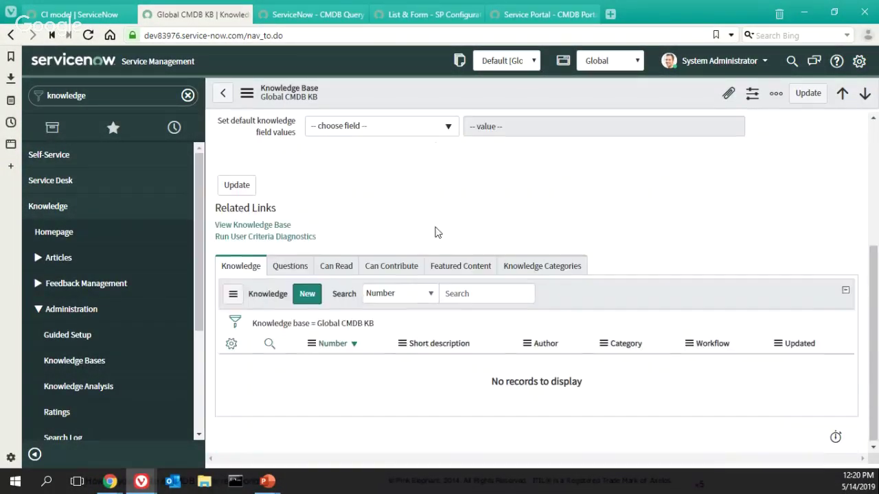
Show the Knowledge Categories of Global CMDB KB and check them against the Hardware subclasses in CI Class Manager
left_click(534, 267)
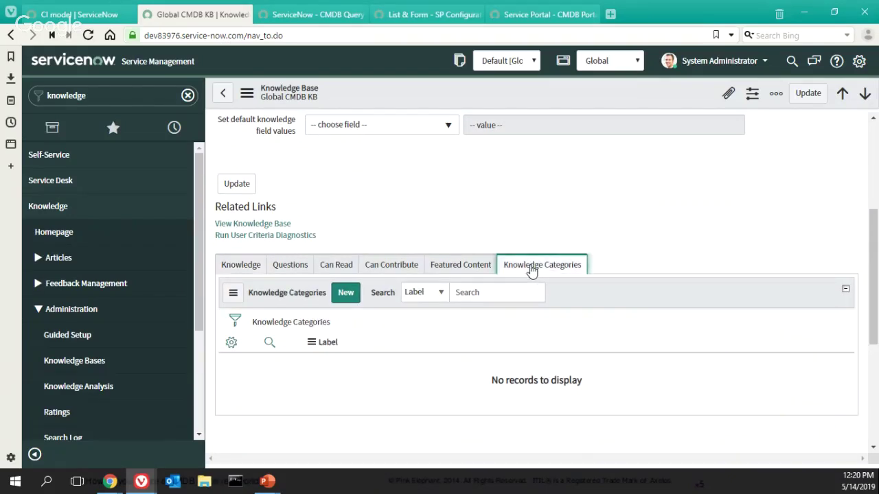
left_click(50, 12)
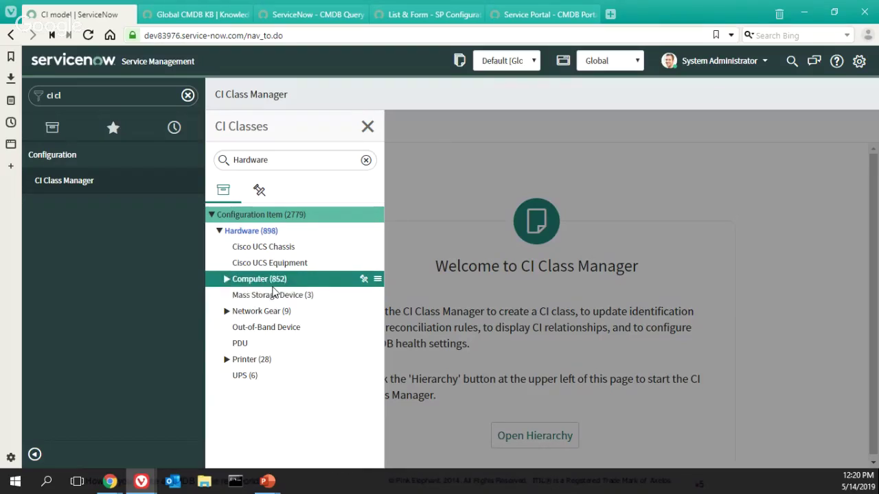
left_click(288, 14)
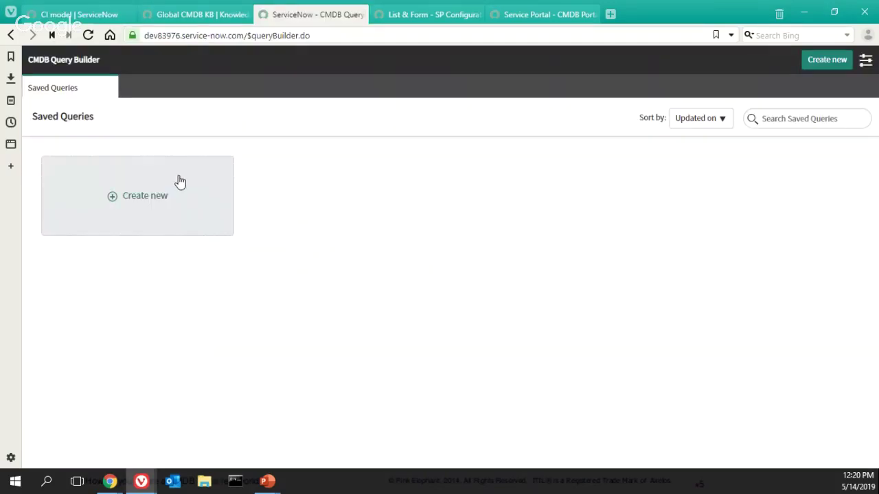
mouse_move(191, 19)
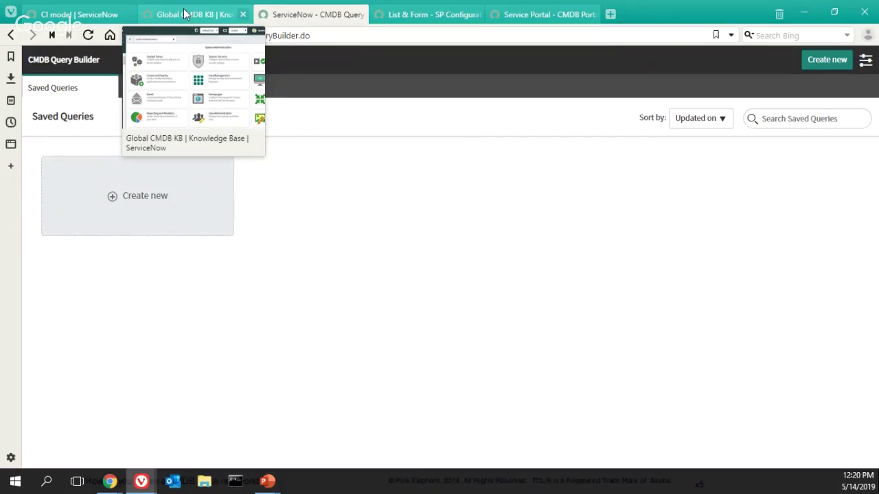
left_click(179, 15)
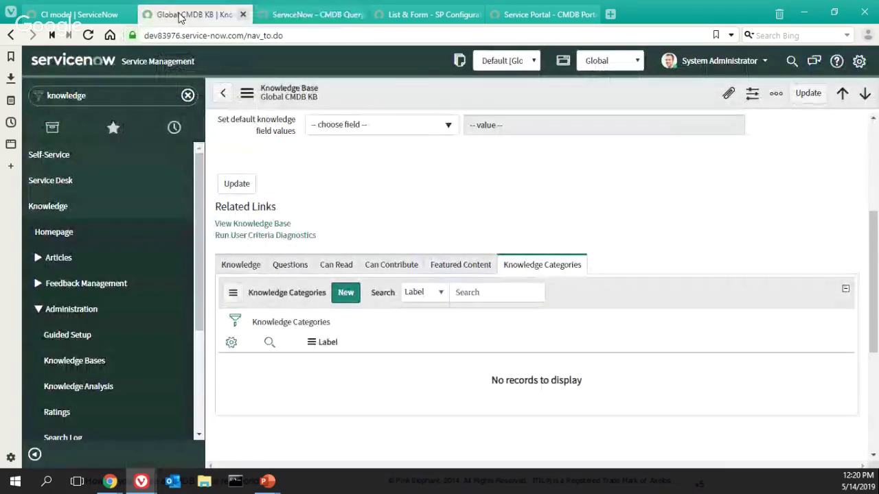
Add a knowledge category labelled Servers to Global CMDB KB, submit it, and show the knowledge base's list of articles
left_click(345, 293)
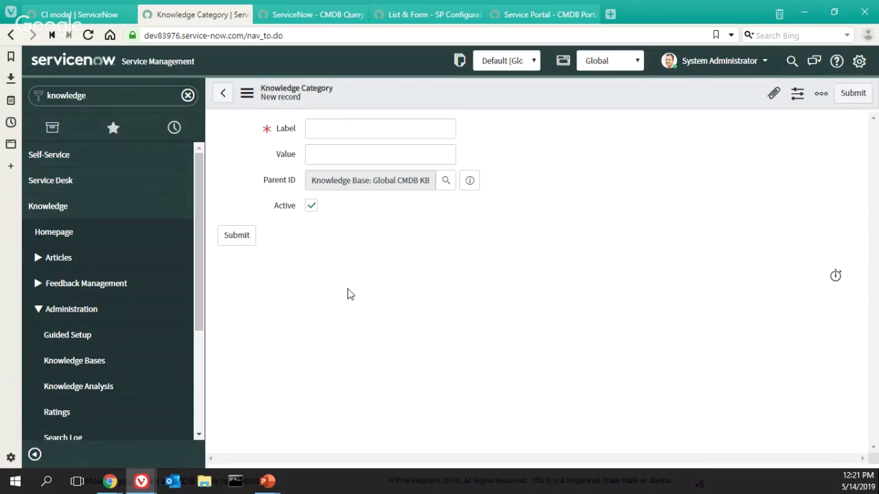
left_click(339, 130)
type("S")
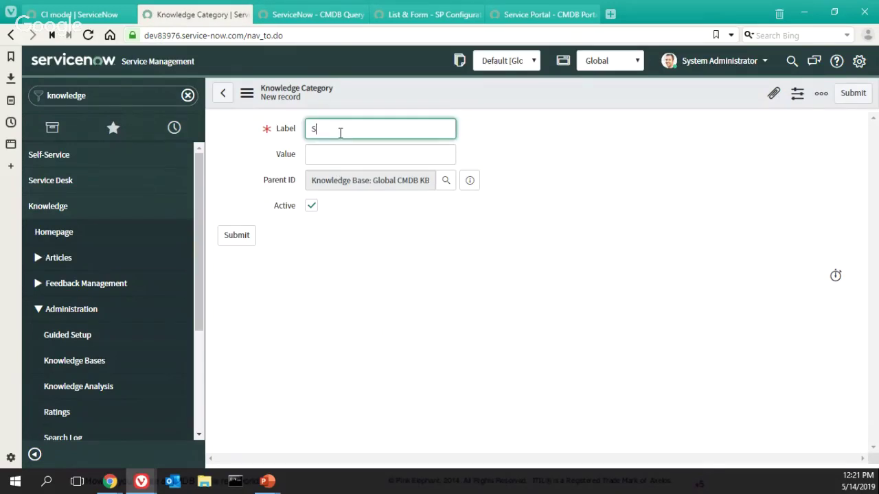
type("ervers")
left_click(240, 237)
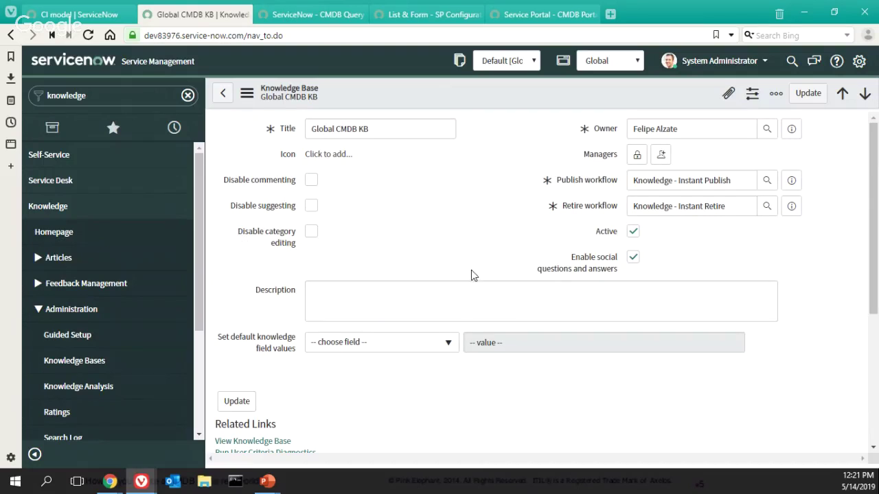
scroll(471, 275, "down", 4)
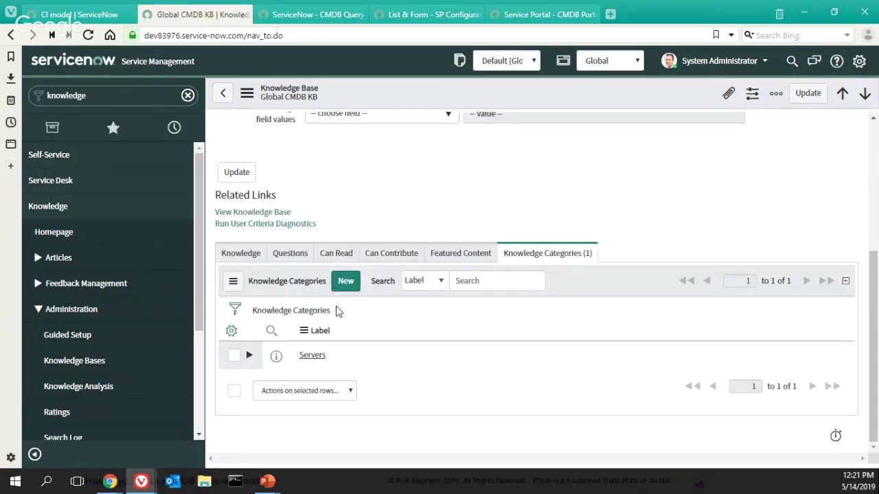
left_click(235, 255)
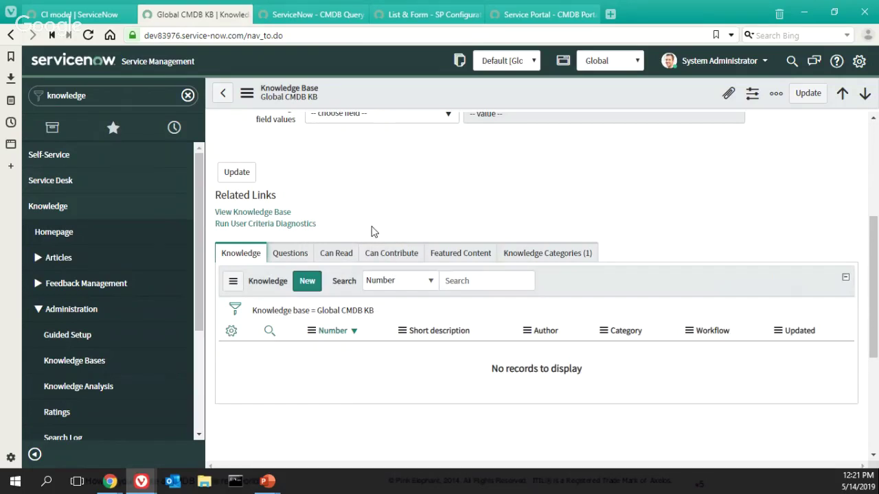
scroll(374, 240, "up", 3)
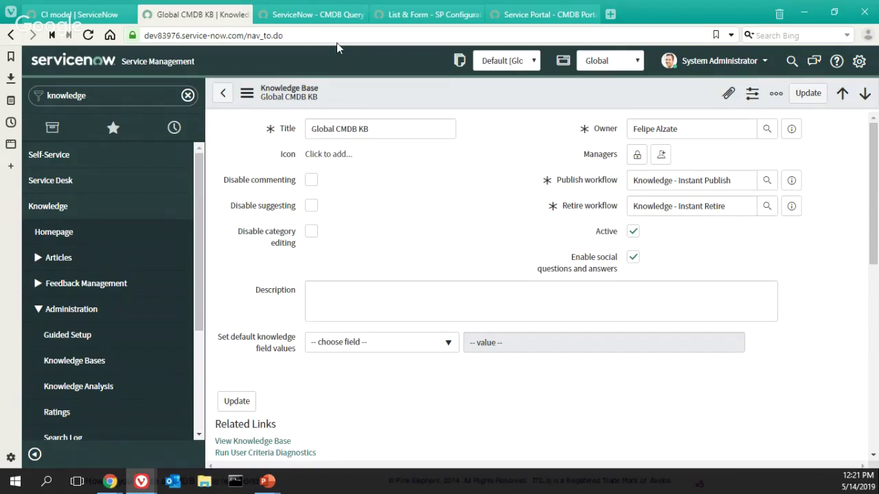
From the CMDB Portal configuration, add and save a portal knowledge base record linking Global CMDB KB to CMDB Portal
left_click(425, 18)
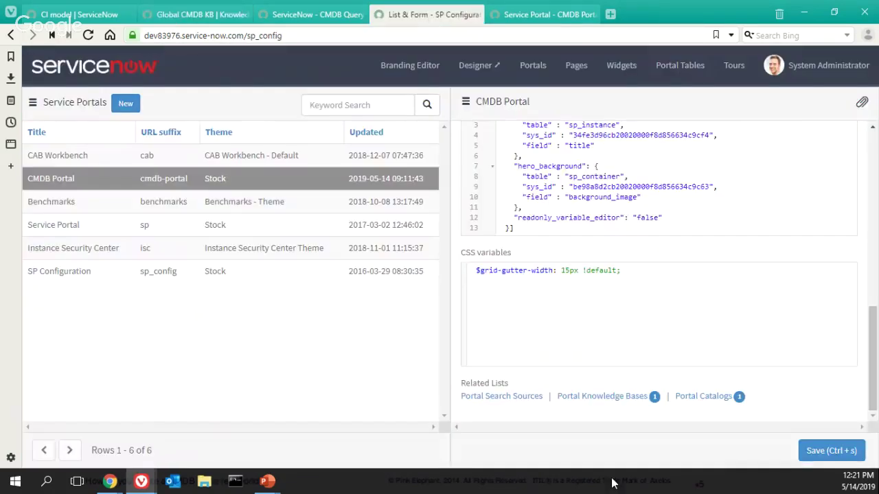
left_click(590, 397)
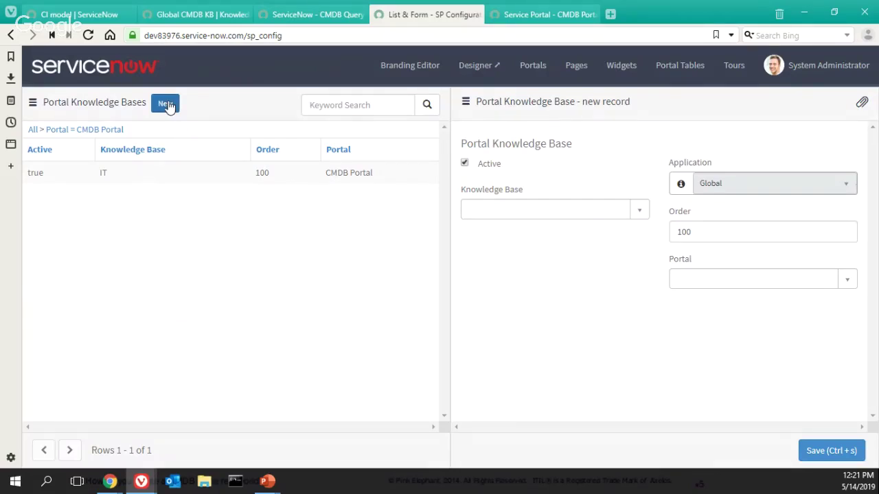
left_click(33, 104)
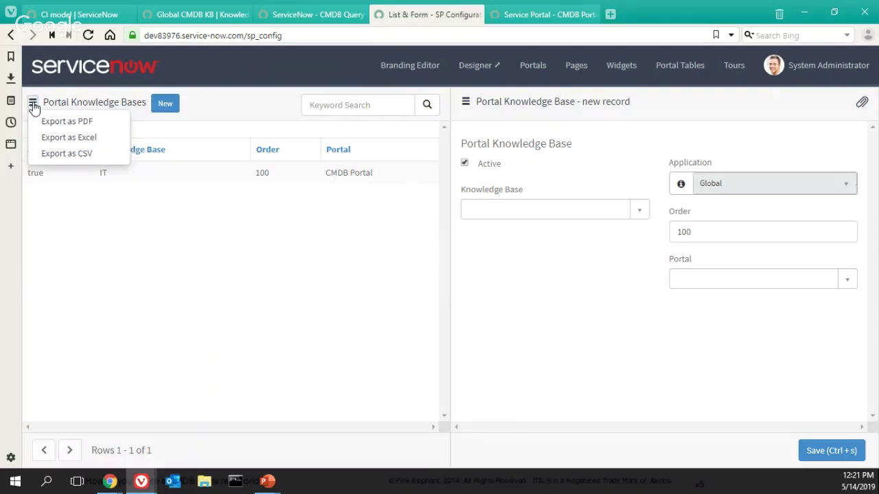
left_click(224, 107)
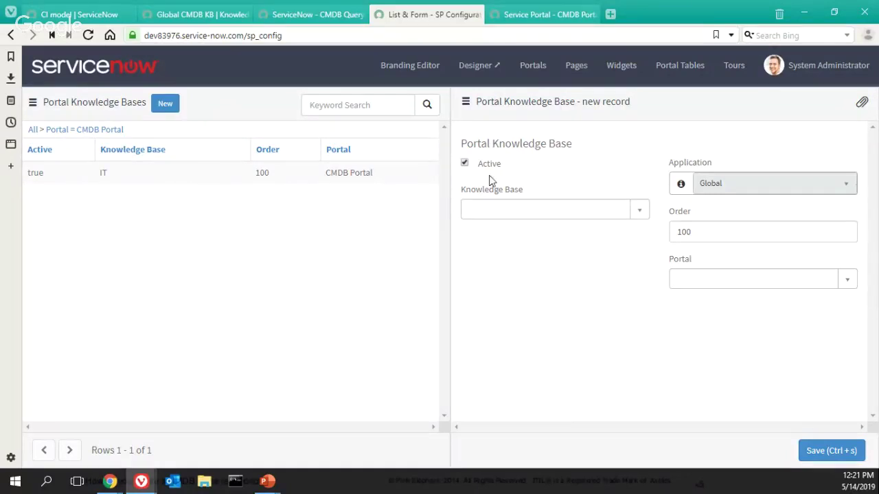
left_click(644, 215)
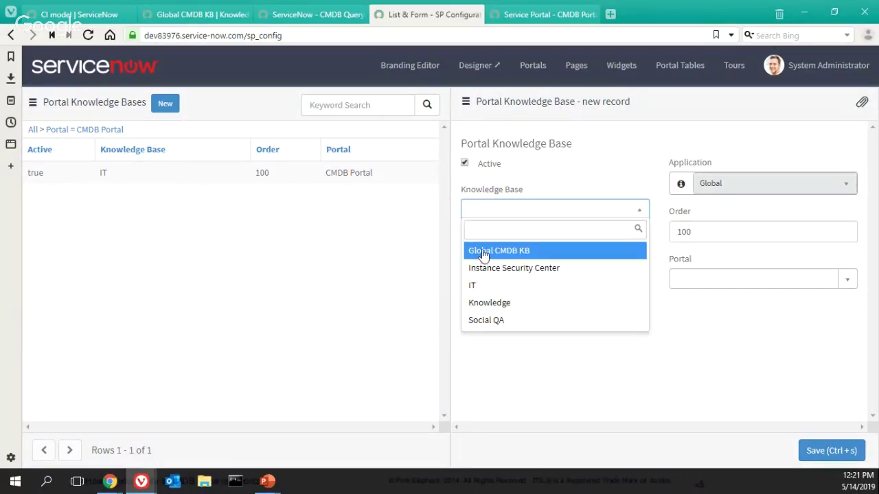
left_click(483, 250)
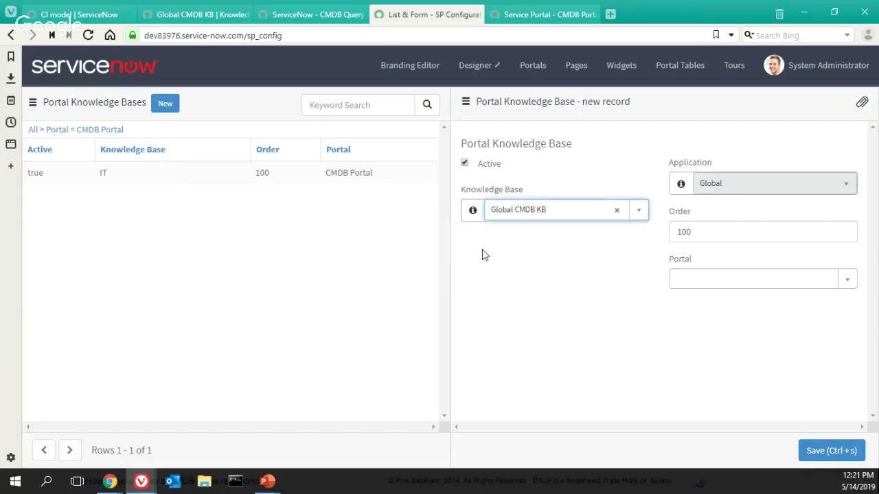
left_click(846, 281)
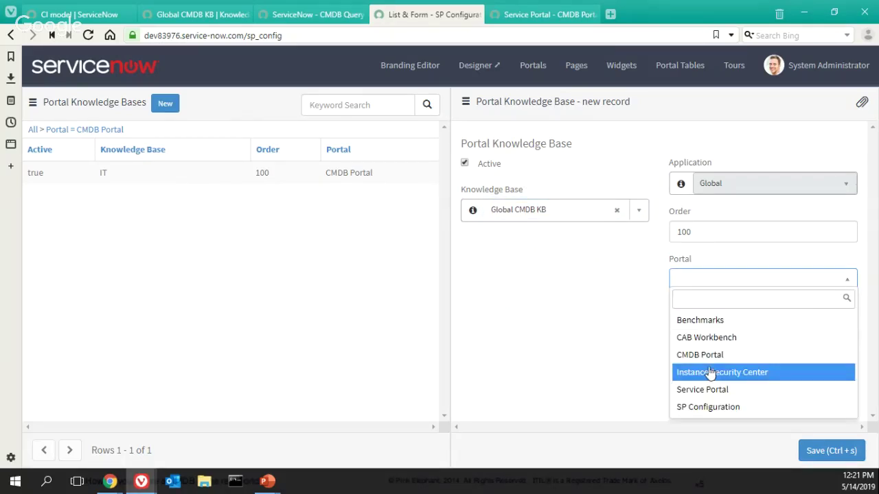
left_click(684, 355)
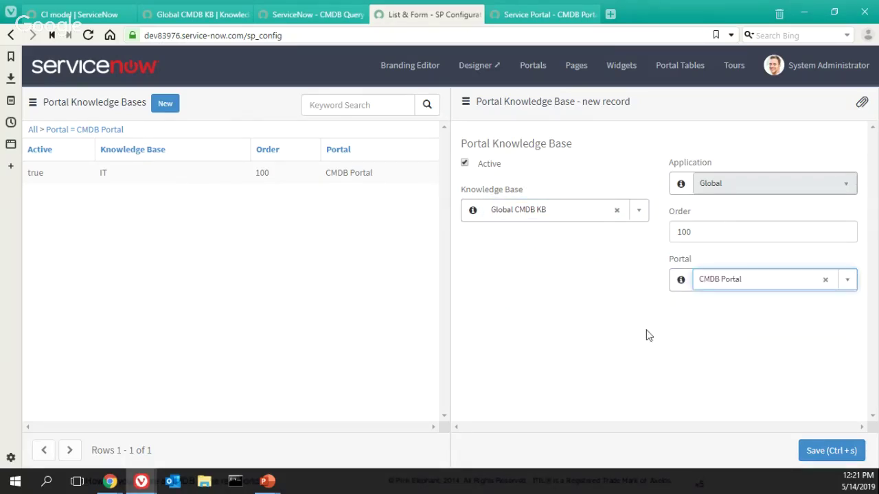
left_click(824, 450)
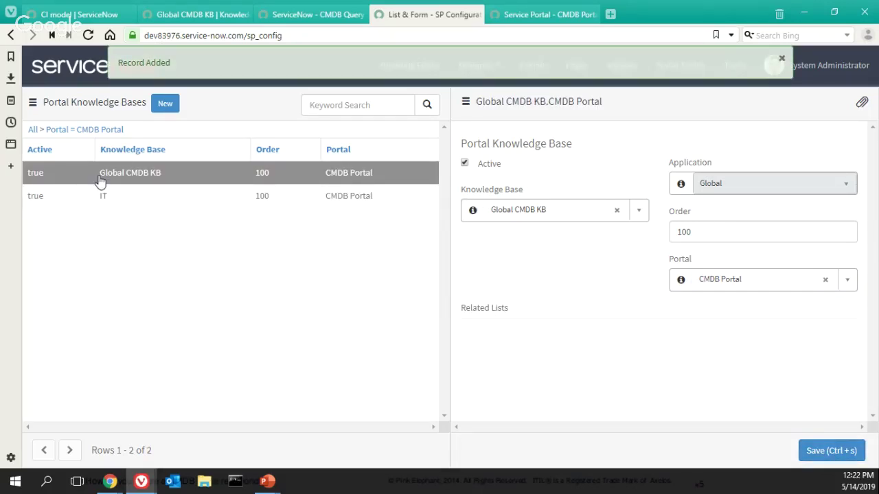
Review the Global CMDB KB record alongside the Hardware class hierarchy in CI Class Manager
left_click(199, 14)
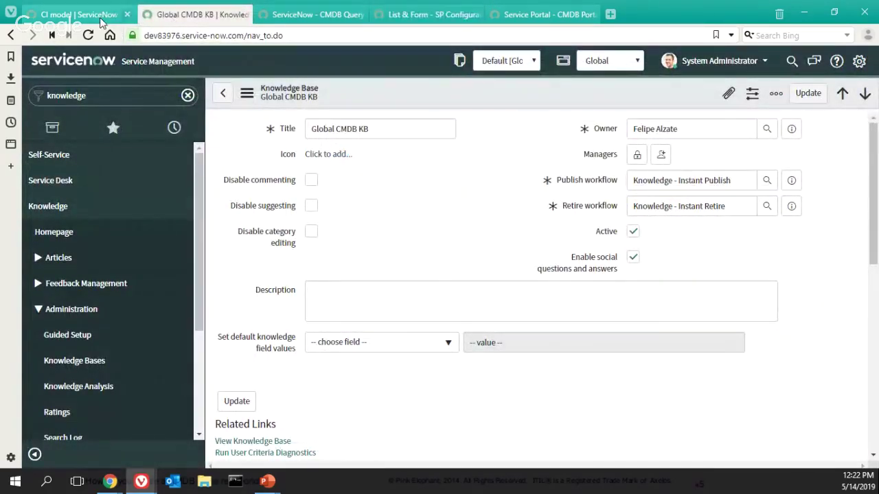
left_click(79, 13)
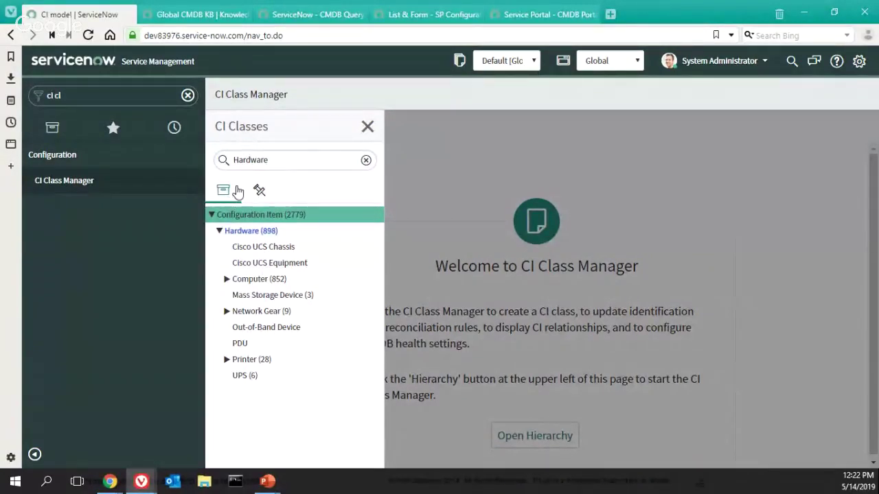
left_click(201, 19)
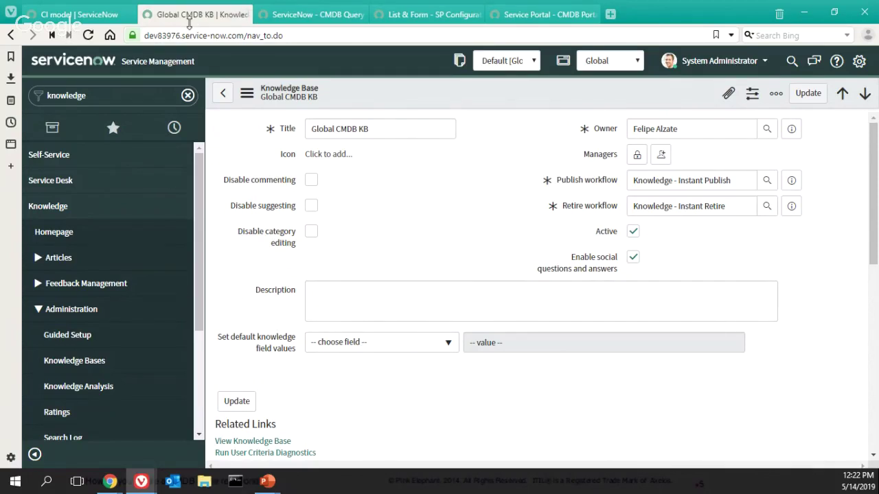
Filter the application navigator for "assignm", open the System Policy assignment rules, and start a new assignment rule
left_click(87, 18)
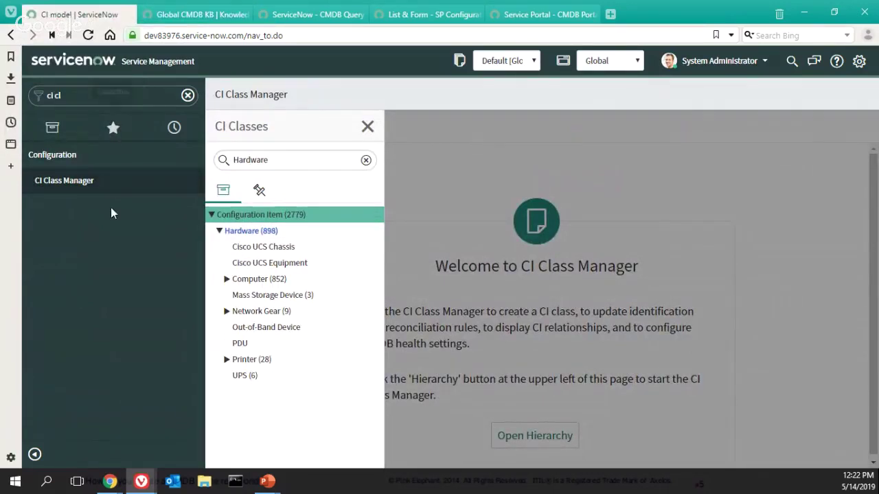
left_click(188, 96)
type("assignm")
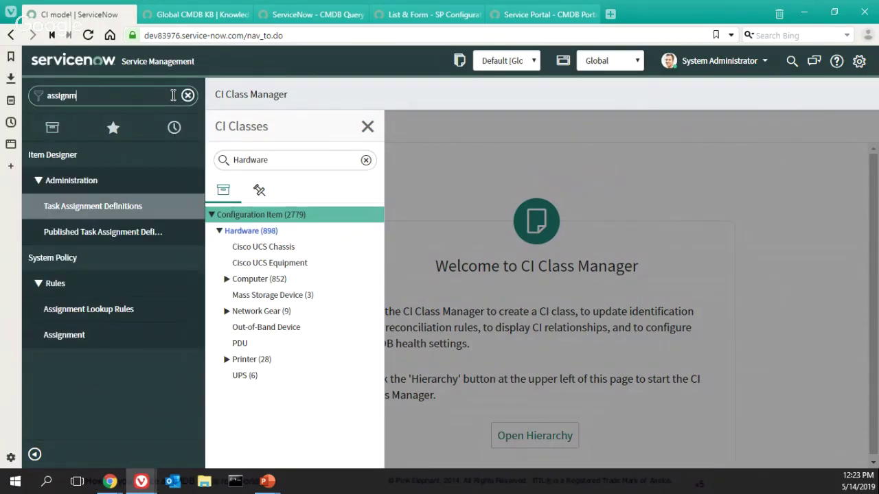
left_click(65, 341)
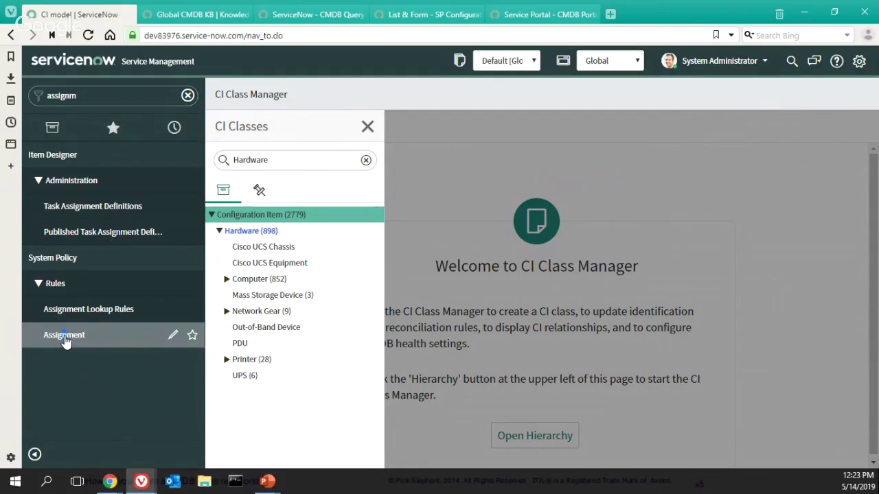
left_click(81, 344)
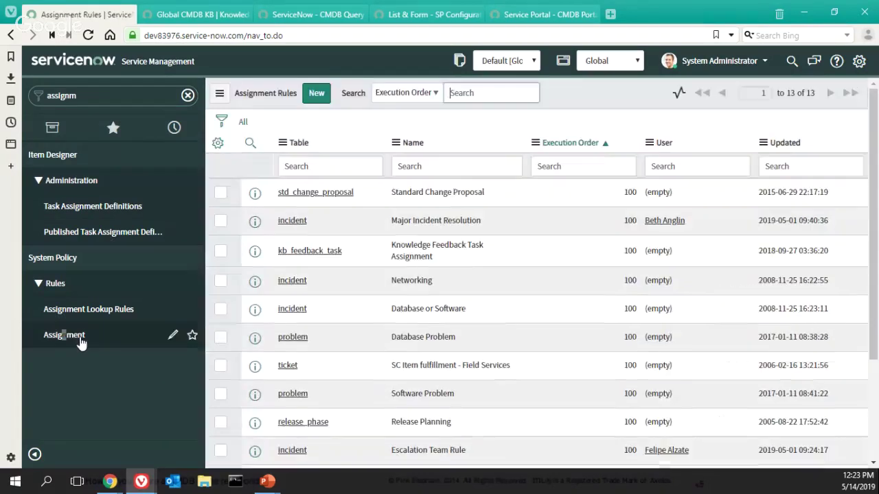
left_click(316, 94)
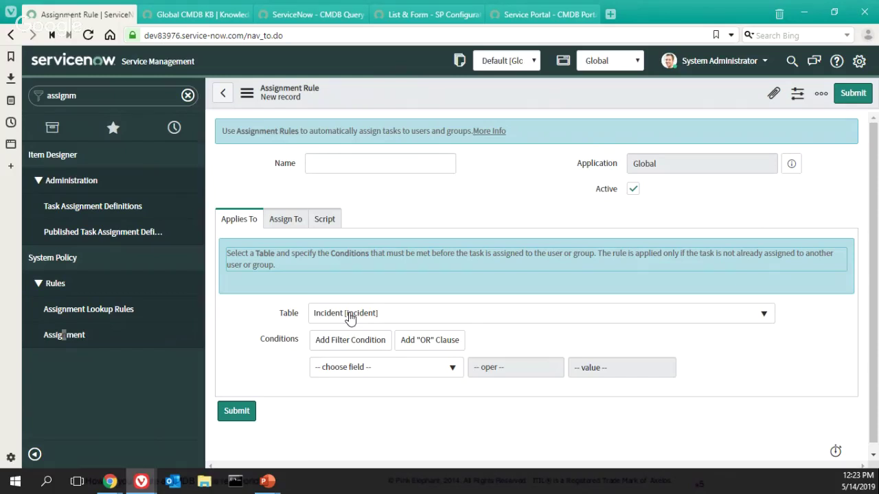
Examine the new rule's table conditions and user and group assignment fields, and revisit the Configuration Management System slide in the presentation
left_click(284, 220)
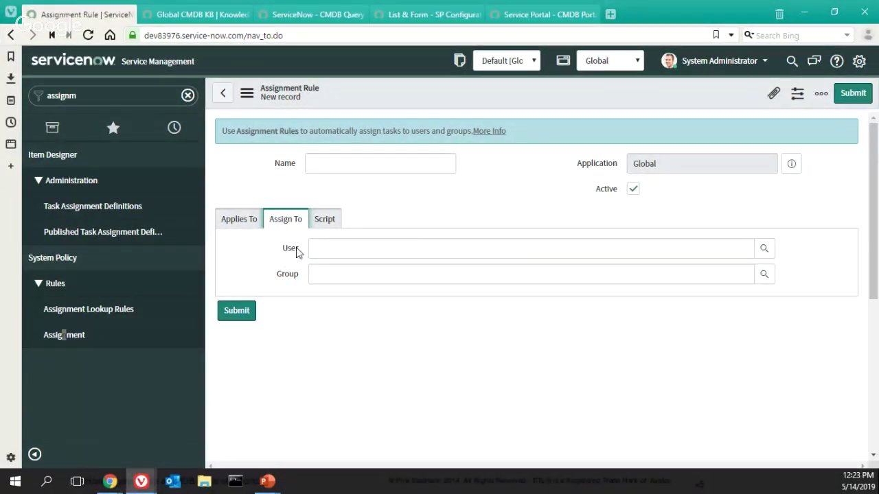
left_click(252, 220)
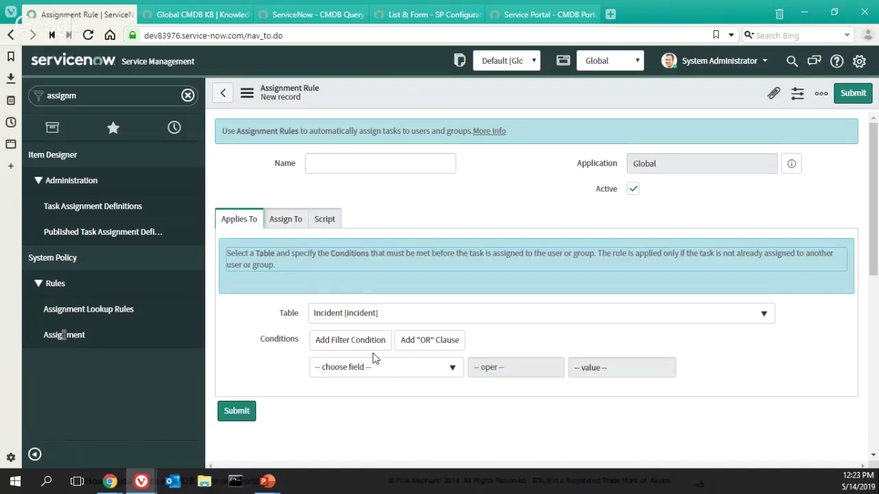
left_click(284, 223)
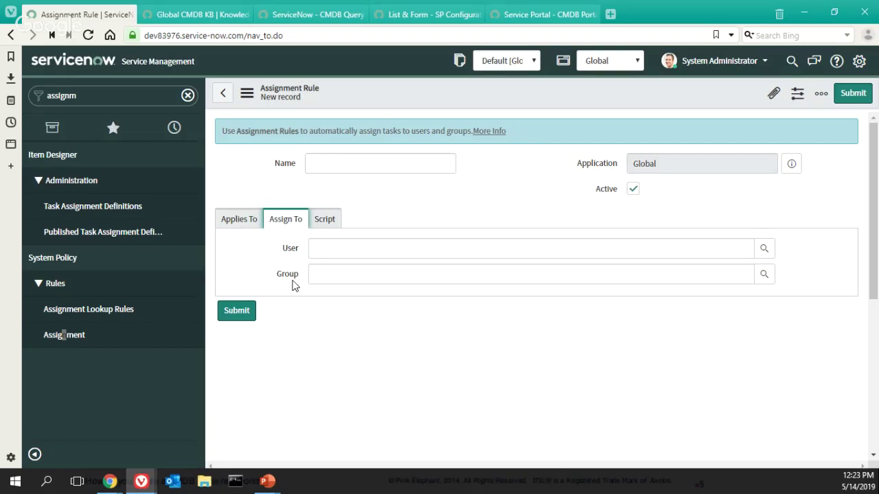
key("alt+Tab")
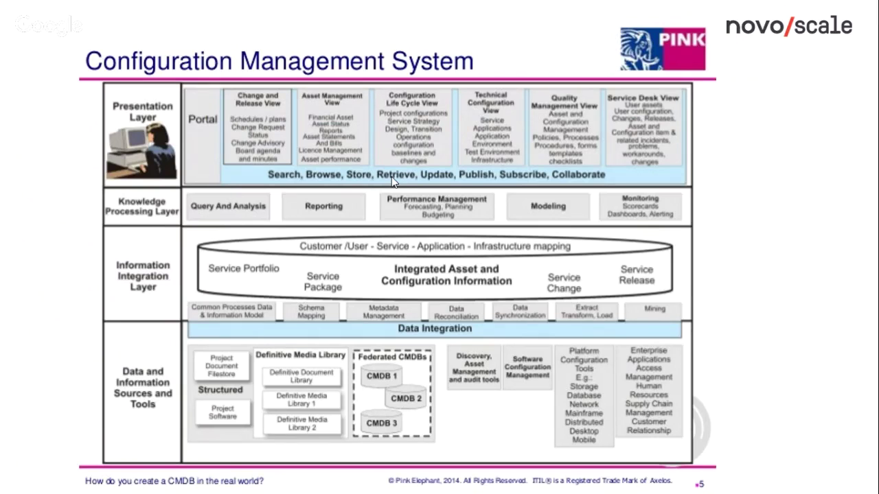
key("alt+Tab")
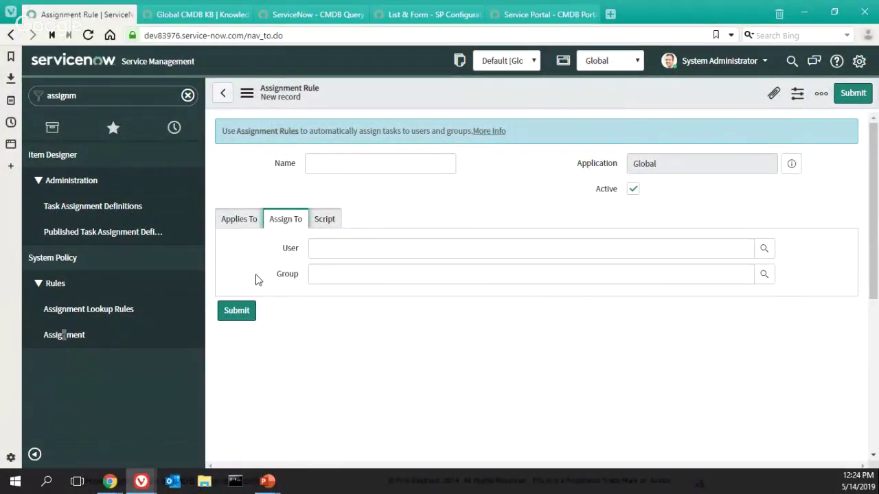
Open the form layout configuration for the Assignment Rule form
left_click(243, 99)
mouse_move(300, 135)
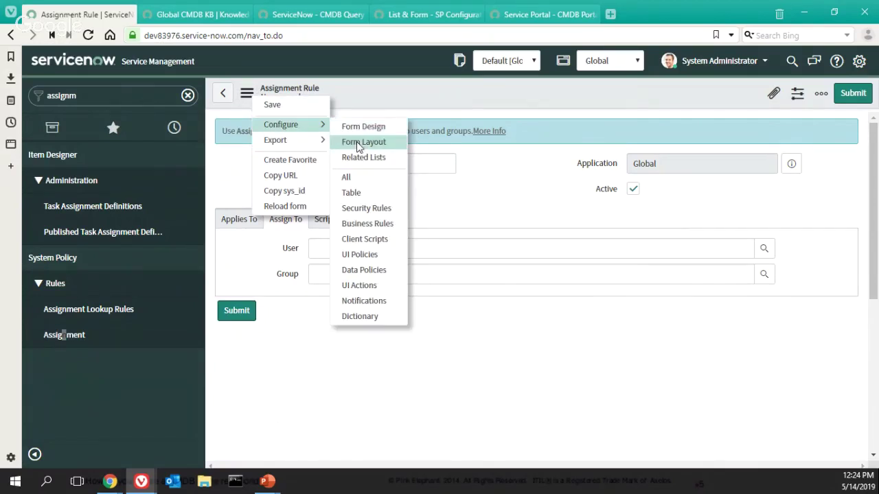
left_click(357, 142)
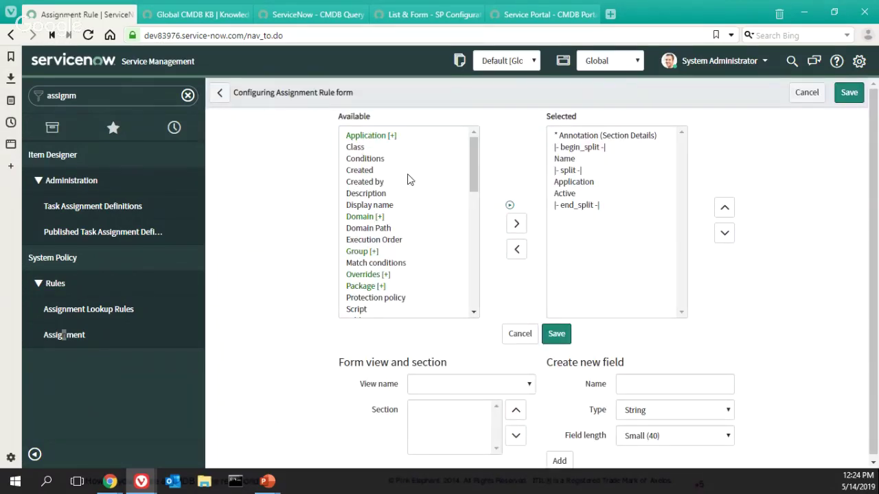
Check the available Assignment Rule fields and set the type of the new field to Reference
scroll(417, 180, "down", 2)
scroll(416, 181, "down", 2)
scroll(418, 179, "up", 4)
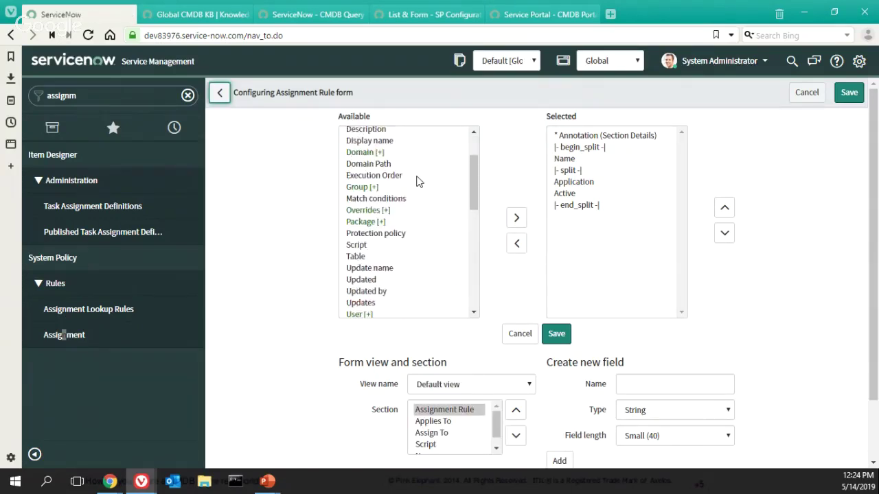
scroll(416, 177, "down", 8)
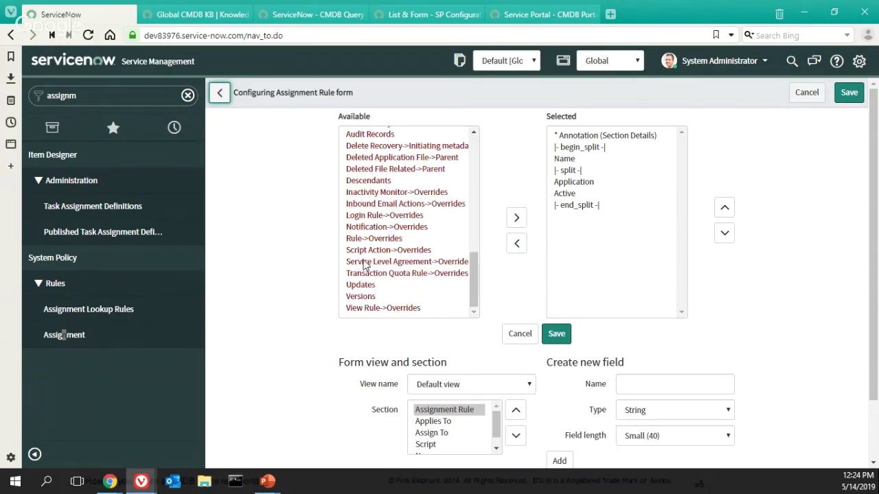
left_click(650, 412)
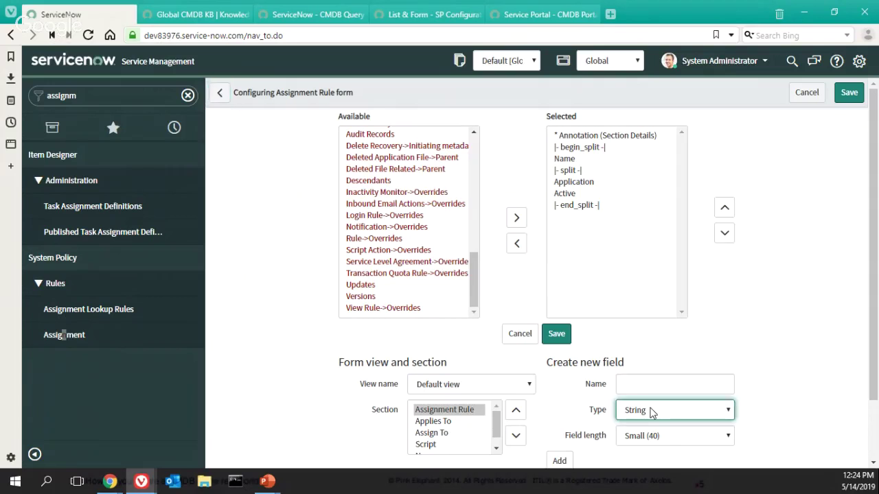
scroll(653, 311, "down", 4)
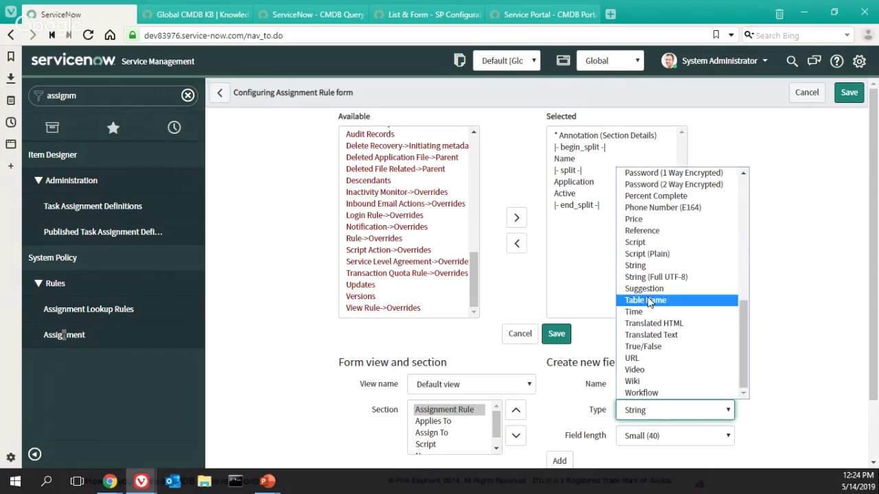
left_click(645, 232)
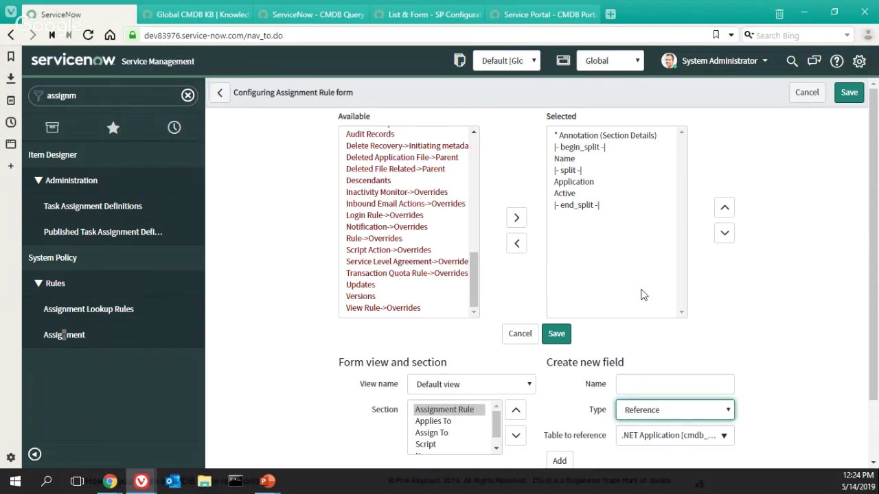
Choose Configuration Item [cmdb_ci] as the table the new reference field points to
left_click(642, 439)
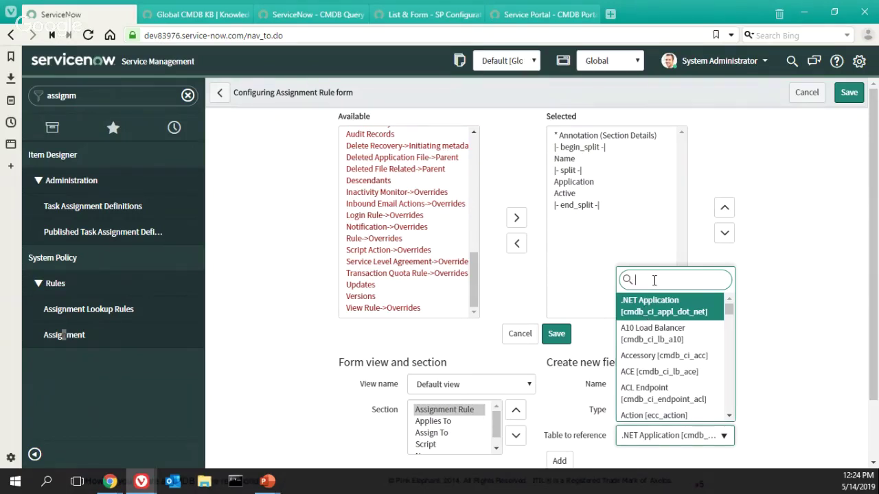
type("cmdb_ci")
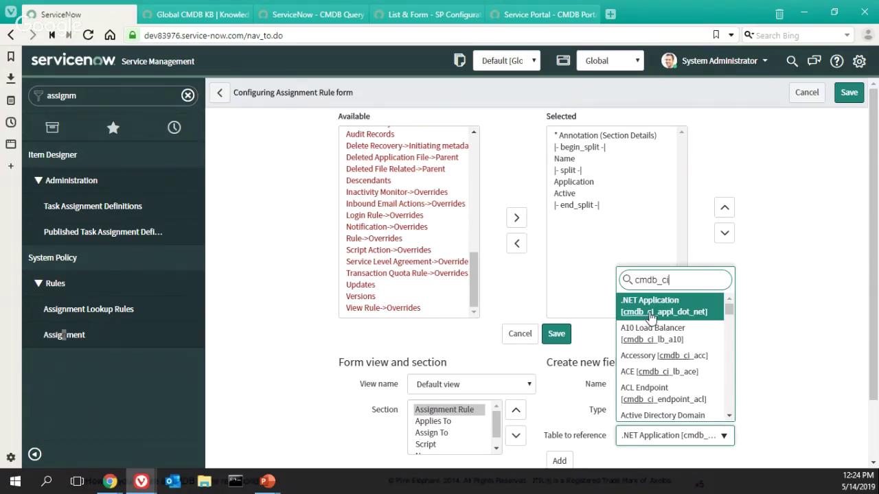
key("ctrl+a")
key("BackSpace")
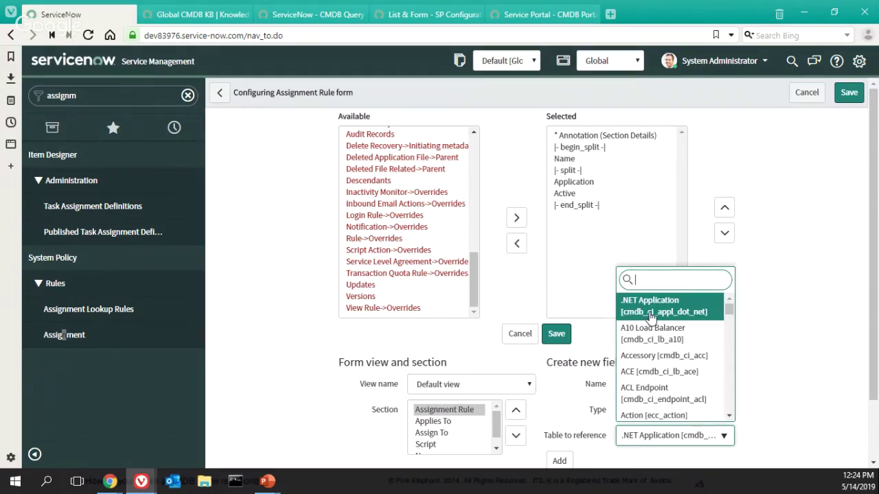
type("configuration item")
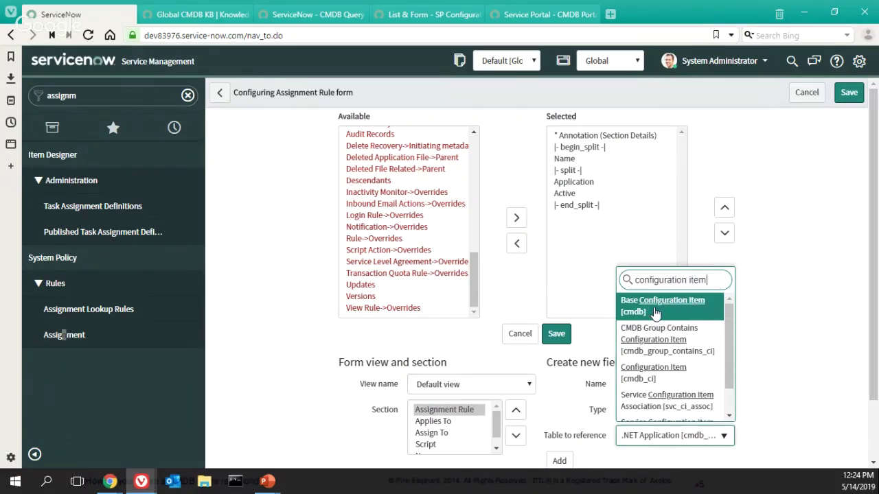
left_click(654, 372)
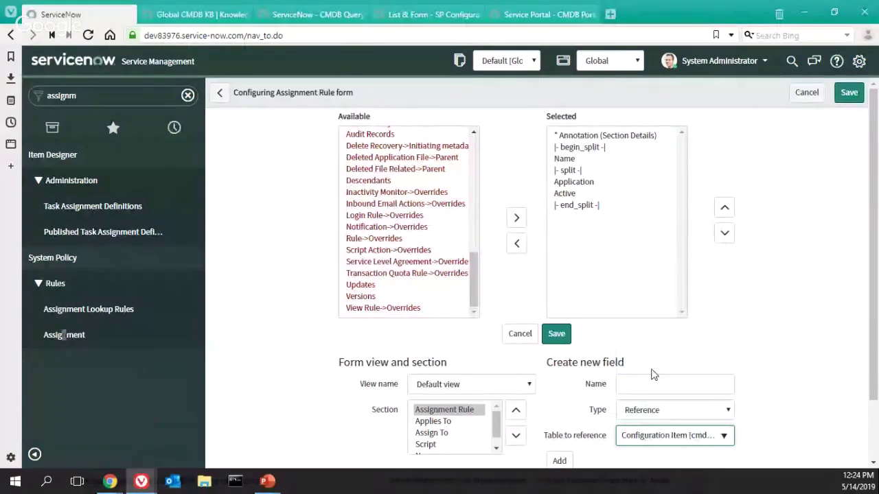
Name the new reference field CI Relation, add it to the Assignment Rule section, and save the form layout
left_click(646, 383)
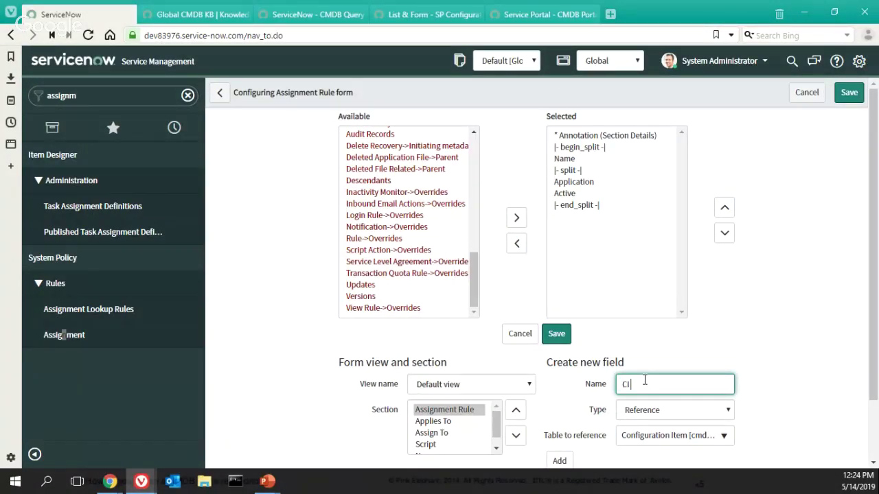
type("CI Relation")
left_click(559, 462)
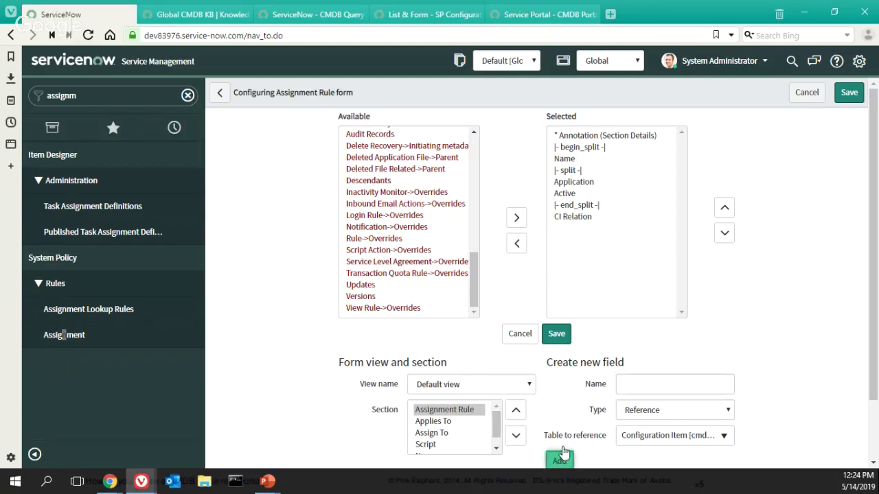
left_click(556, 334)
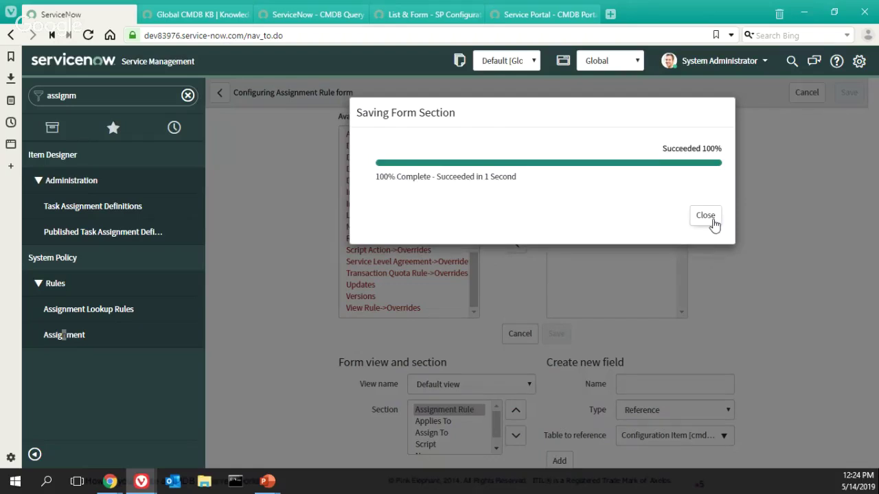
left_click(708, 217)
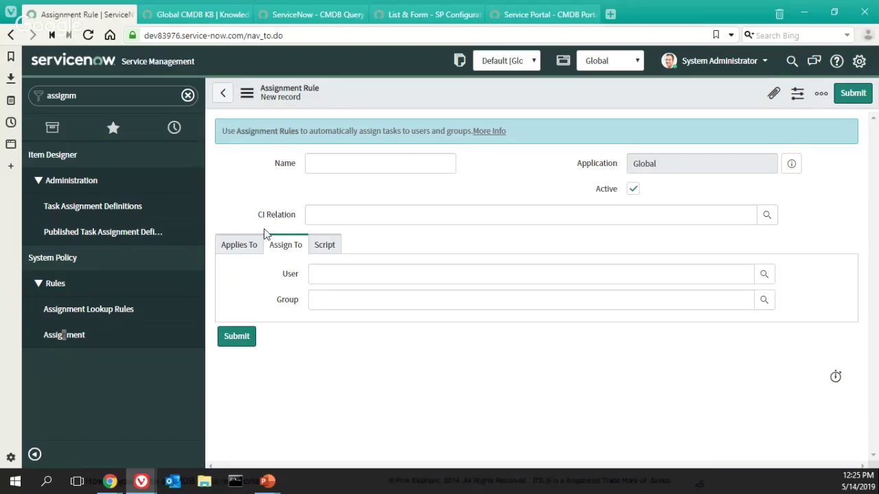
Set the new rule's CI Relation to Oracle 11i and review its table conditions and user and group assignment fields
left_click(334, 214)
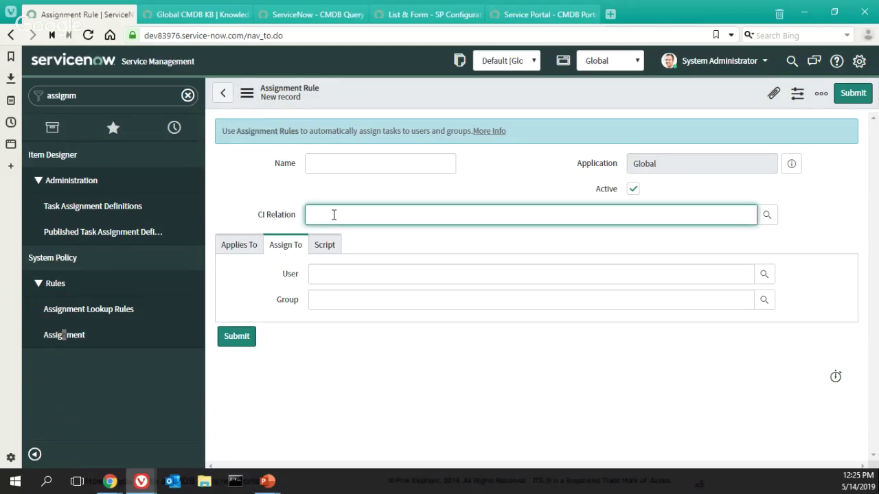
type("oracle")
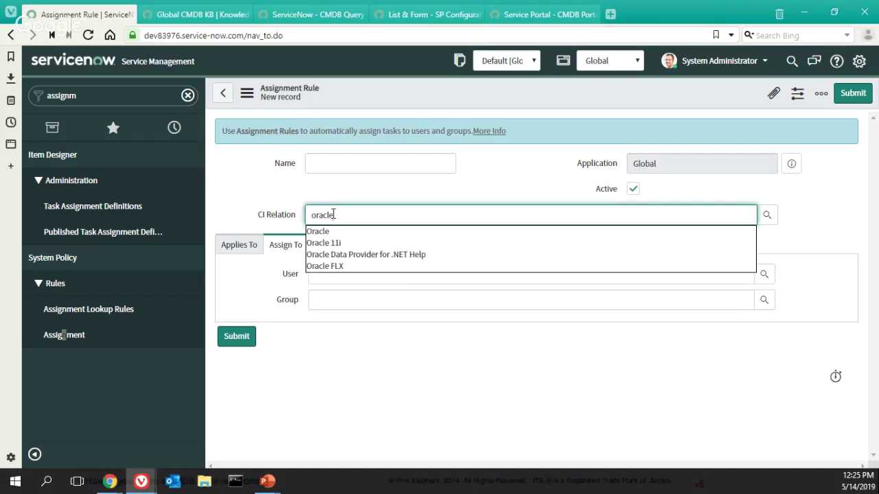
left_click(287, 205)
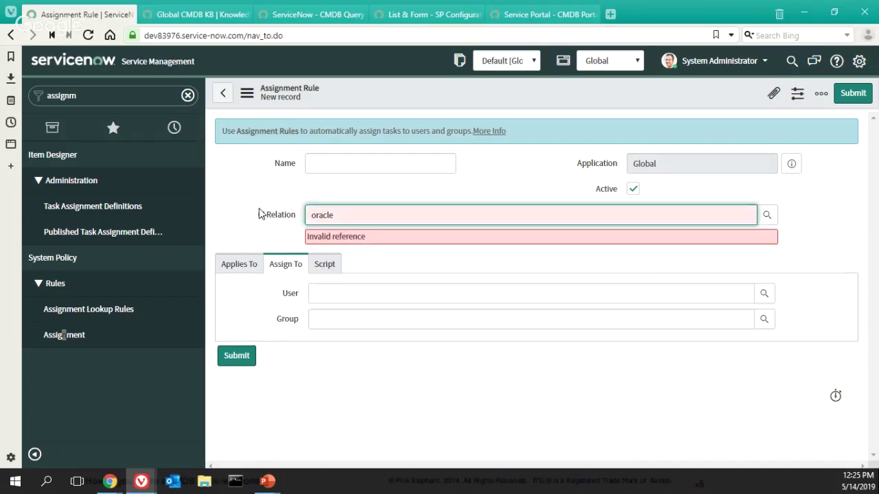
left_click(340, 215)
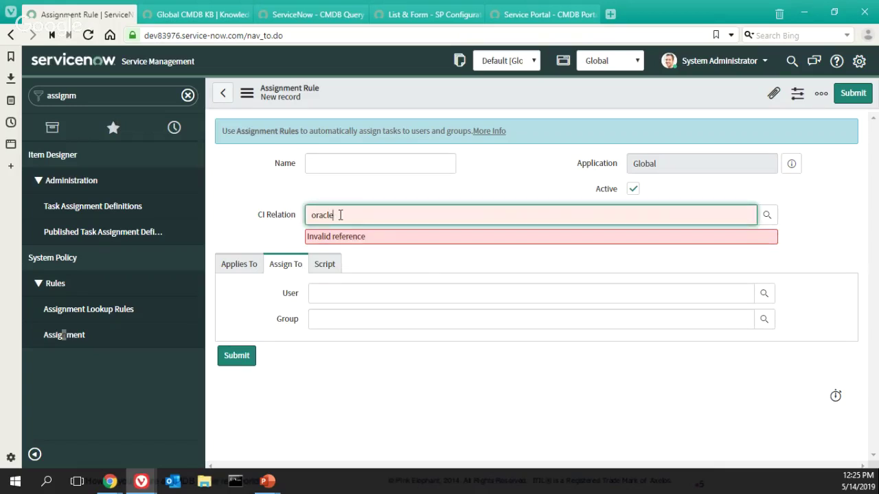
left_click(334, 246)
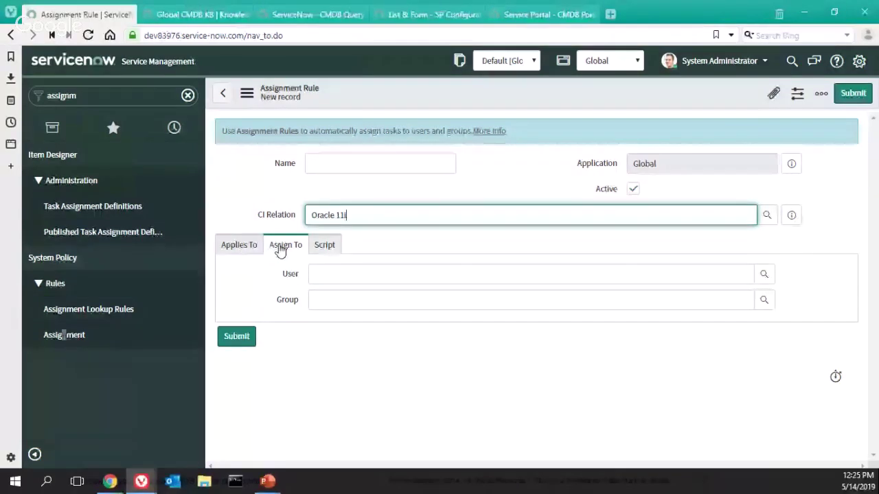
left_click(235, 249)
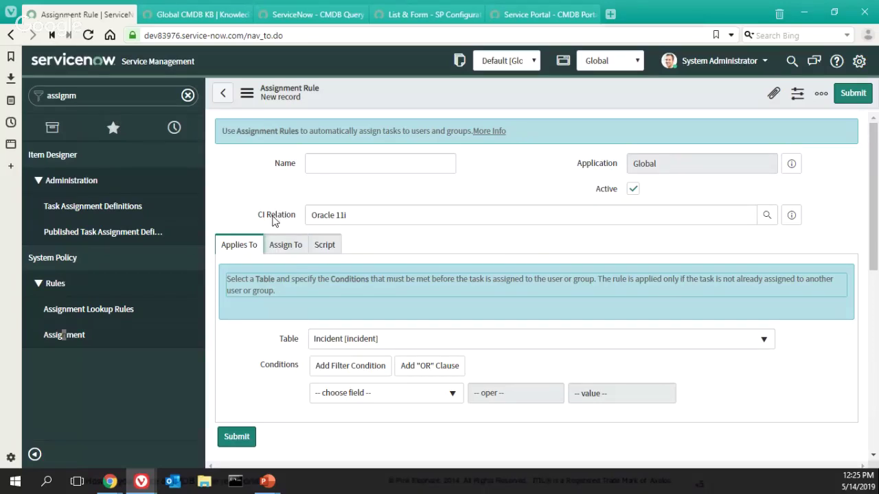
left_click(285, 247)
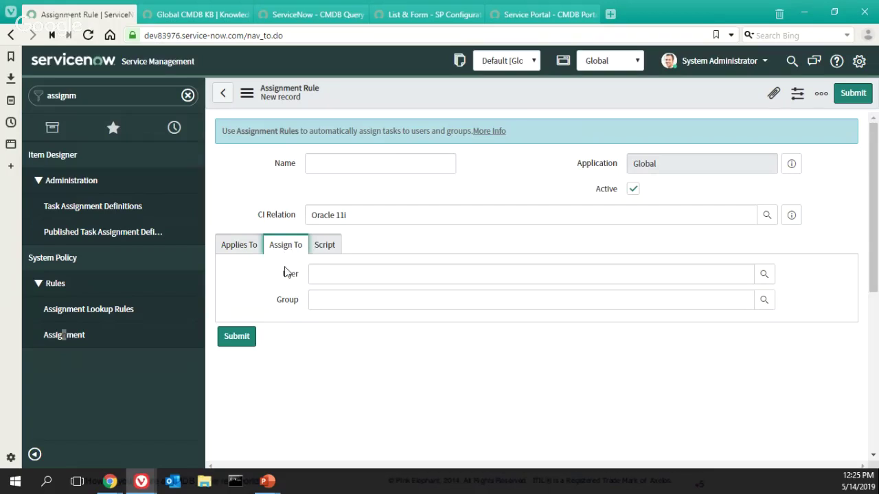
Reopen the Assignment Rule form layout configuration and select the Assign To section
left_click(247, 93)
mouse_move(280, 124)
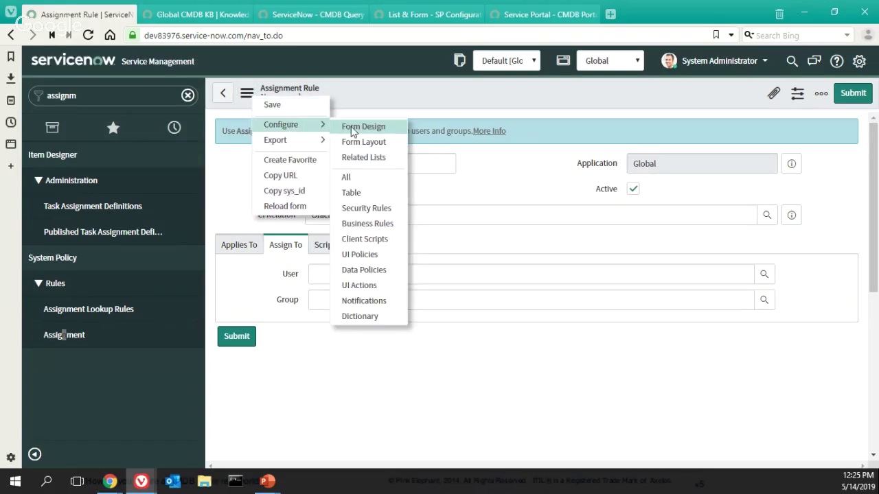
left_click(356, 144)
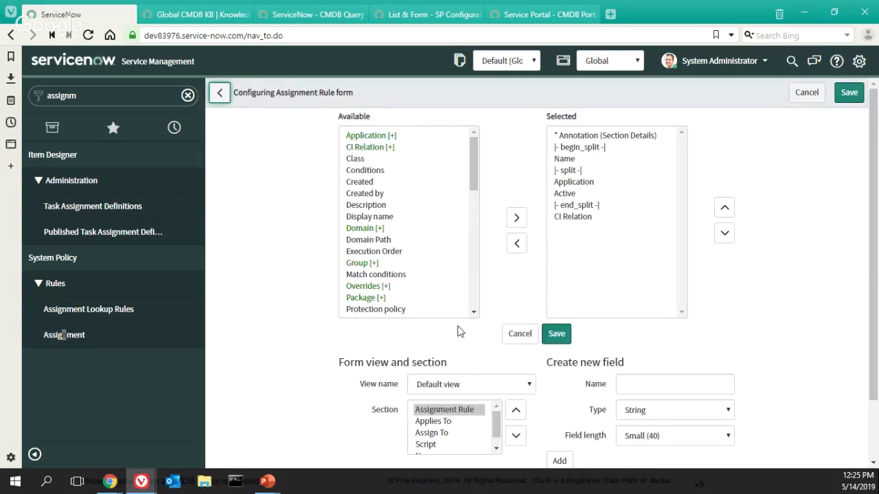
scroll(459, 329, "down", 1)
left_click(438, 371)
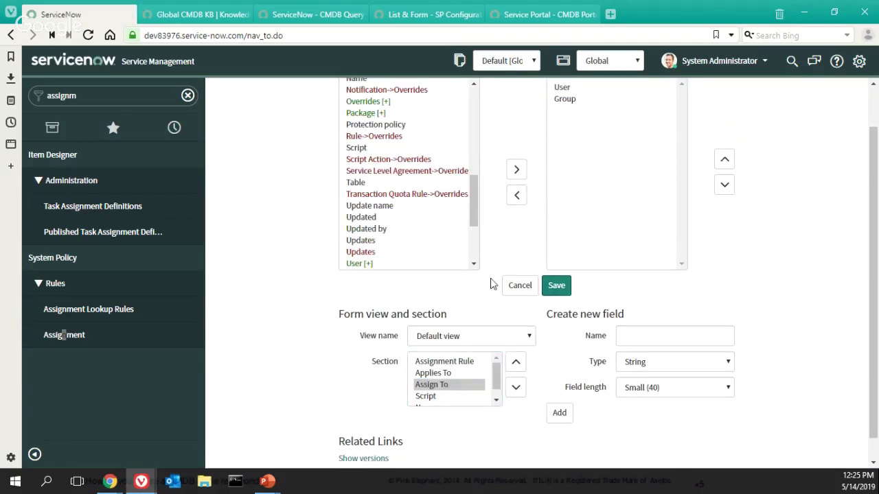
Expand the CI Relation reference among the available fields to list its Configuration Item fields
scroll(501, 222, "up", 11)
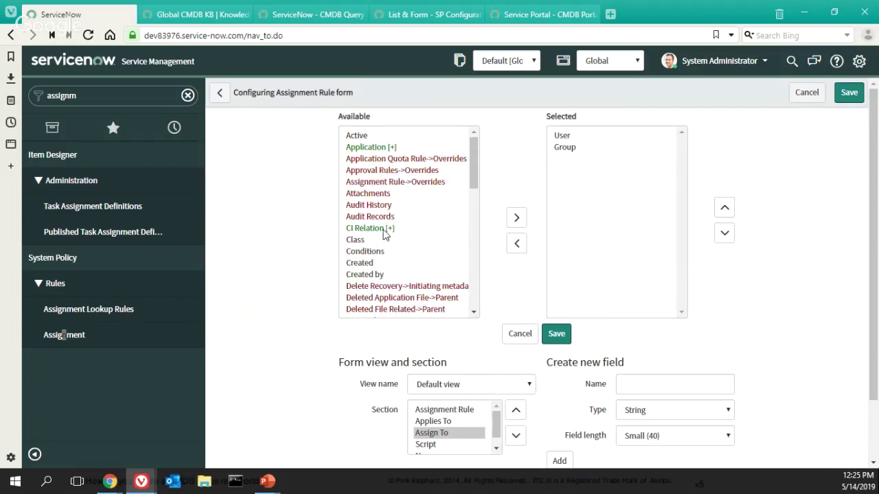
left_click(362, 230)
left_click(517, 195)
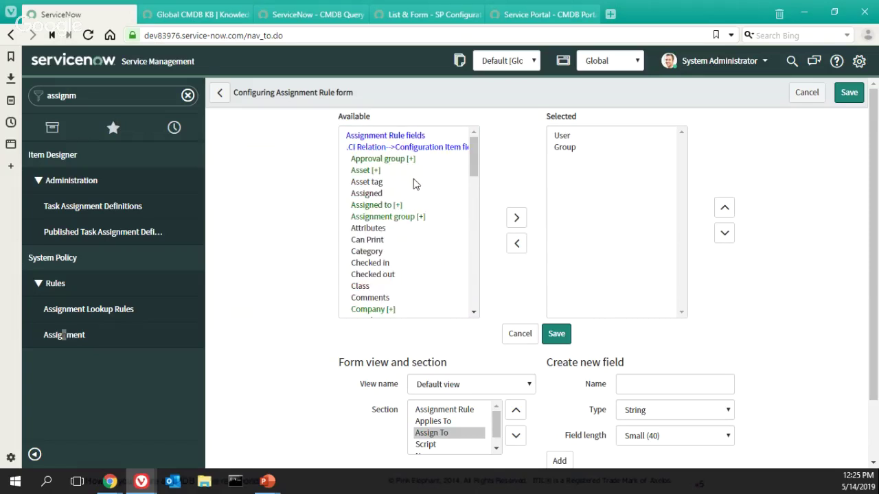
Add the CI Relation's Supported by and Support group fields to the Assign To section
scroll(418, 199, "down", 9)
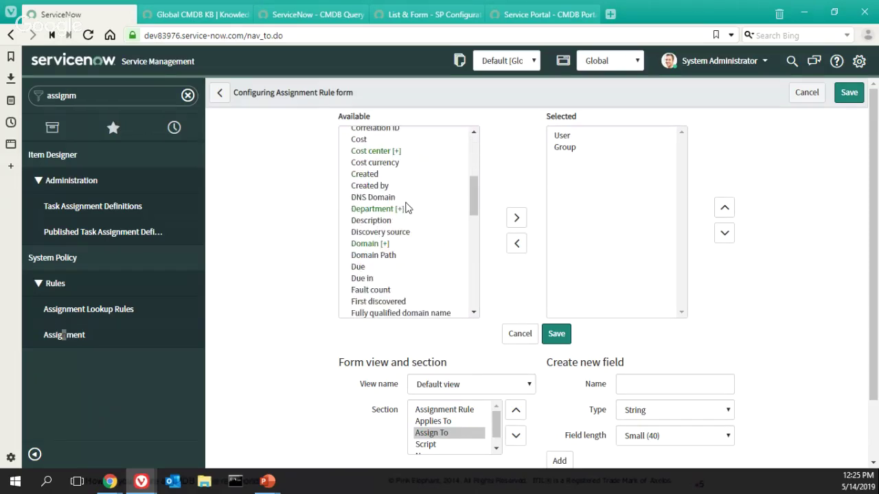
scroll(409, 206, "up", 9)
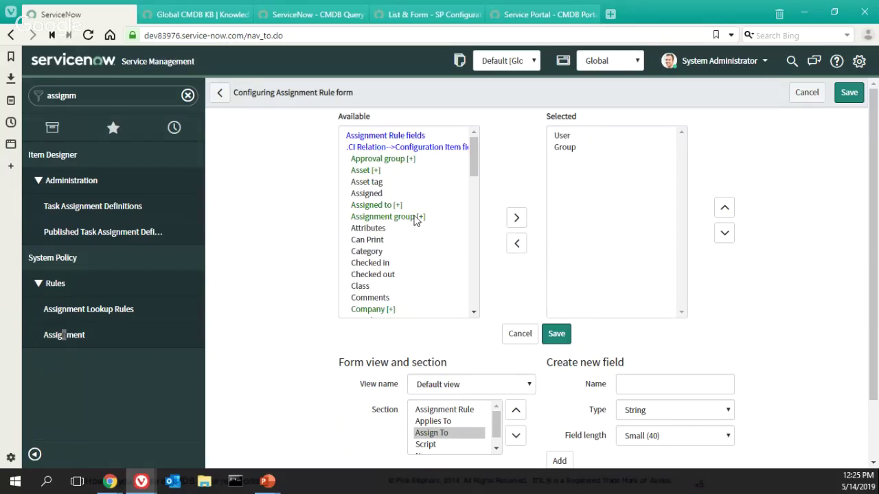
scroll(405, 227, "down", 10)
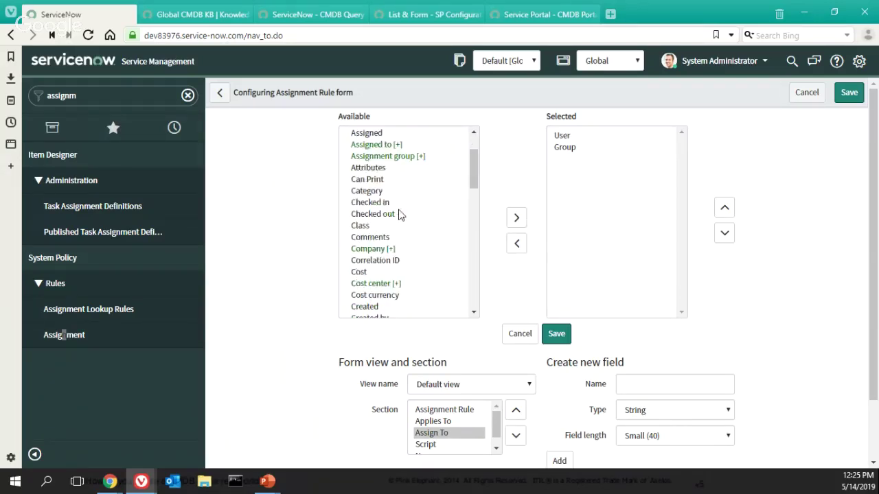
scroll(407, 217, "down", 4)
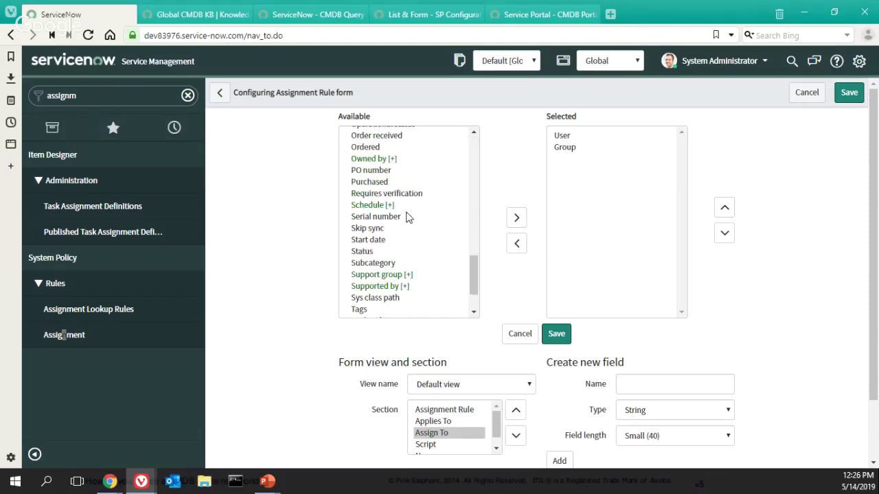
left_click(381, 275)
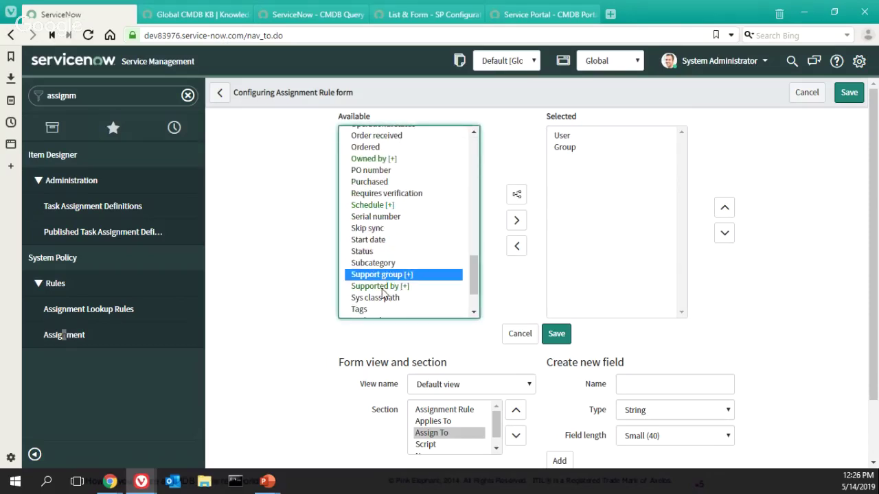
left_click(383, 287)
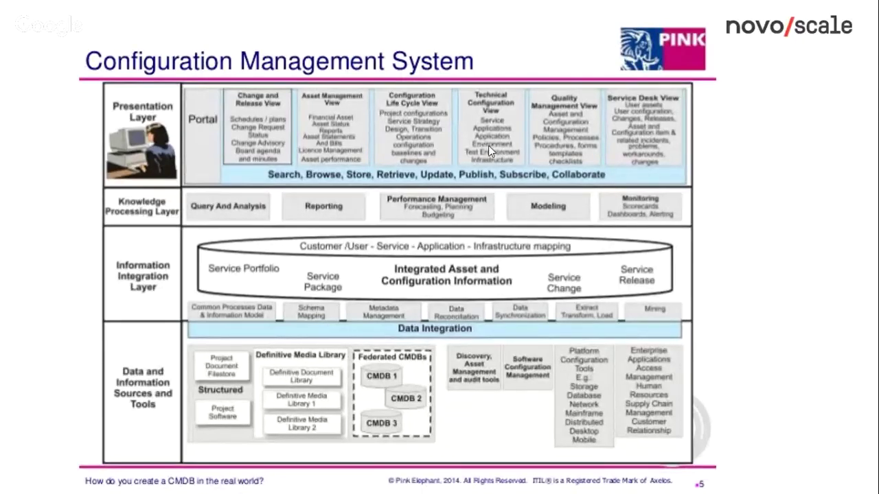
key("alt+Tab")
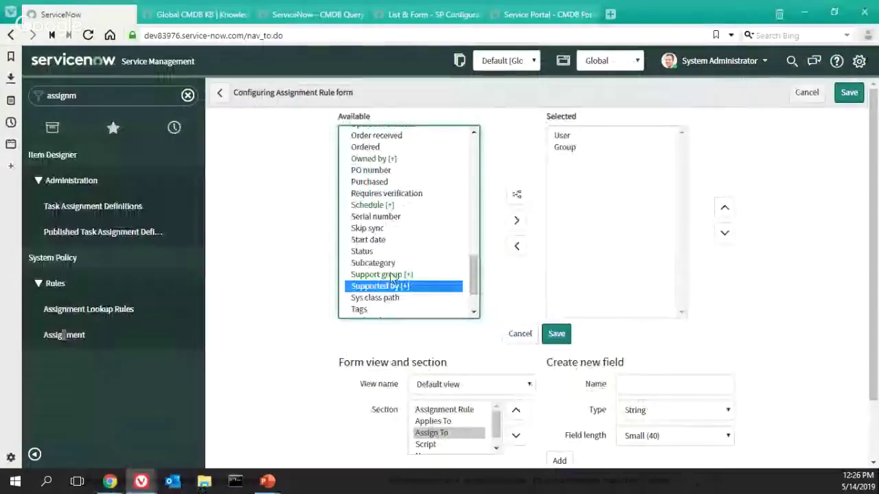
left_click(517, 221)
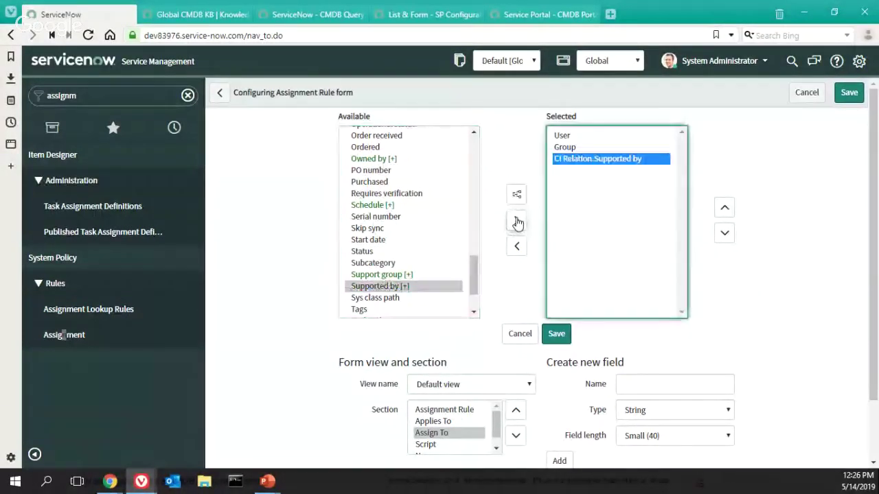
left_click(385, 276)
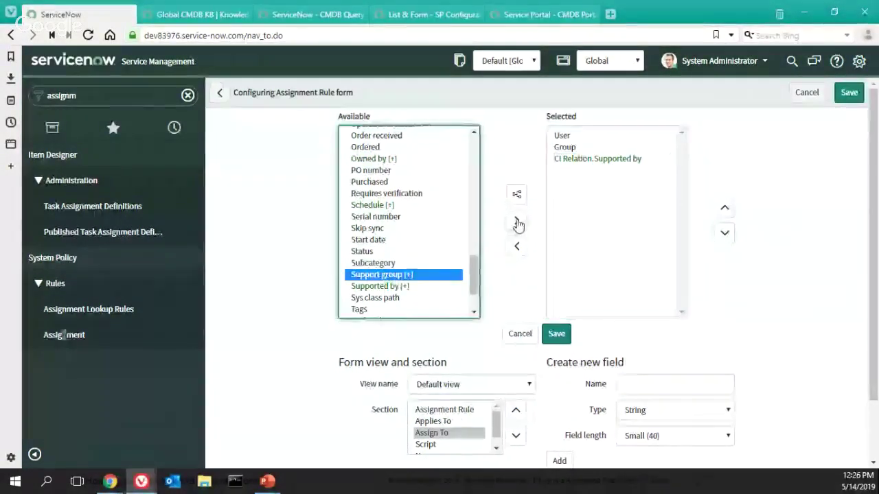
Move CI Relation.Supported by directly above Group in the Assign To section and save the form layout
left_click(597, 159)
left_click(723, 209)
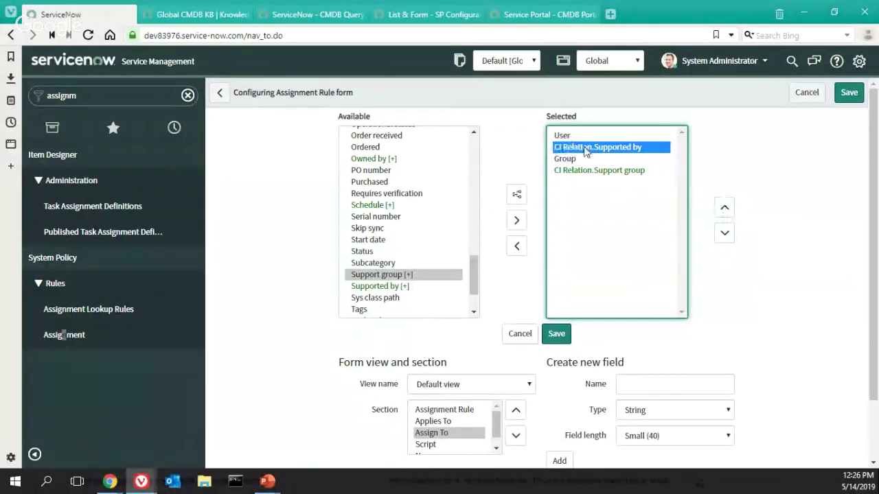
left_click(556, 334)
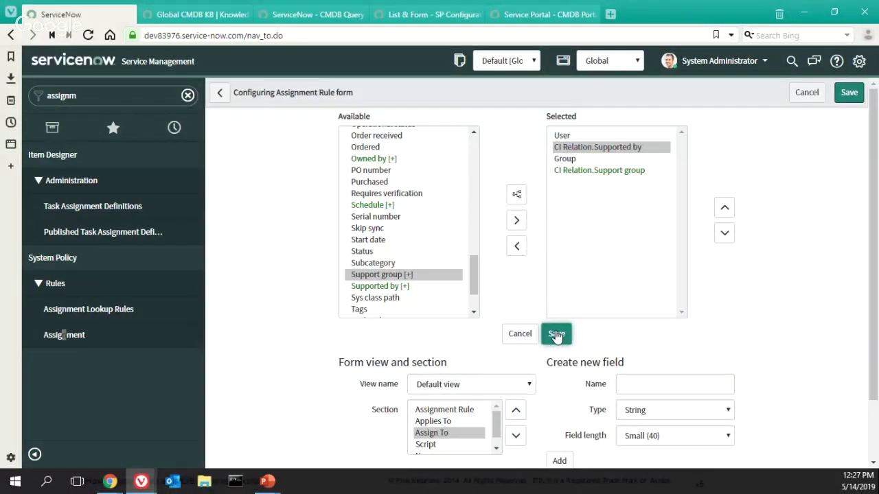
Review the new assignment rule's table conditions and its user, group and CI support fields
left_click(329, 213)
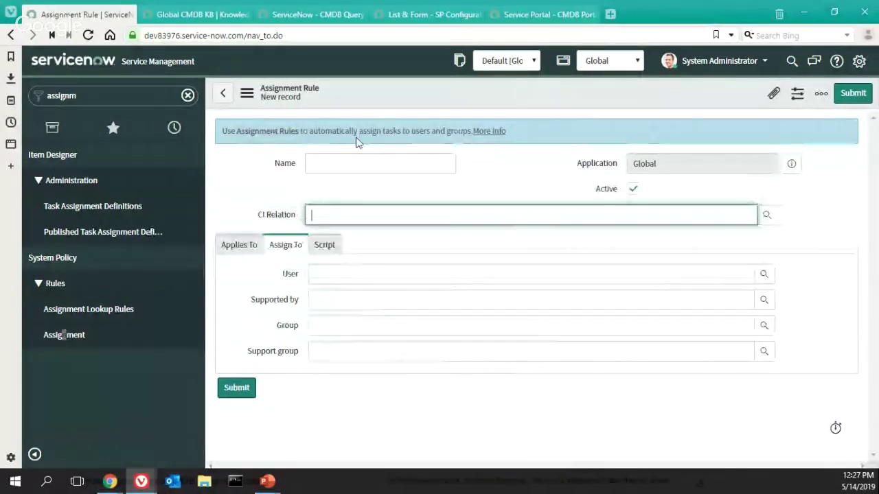
left_click(235, 246)
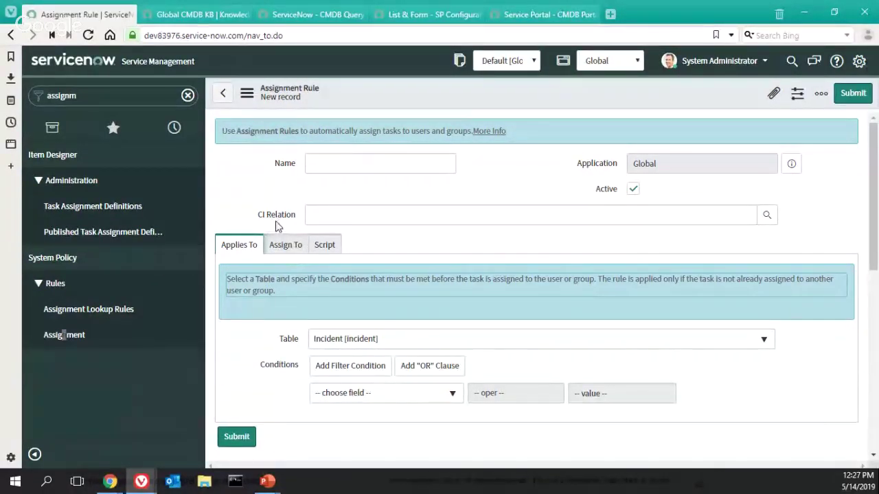
left_click(280, 249)
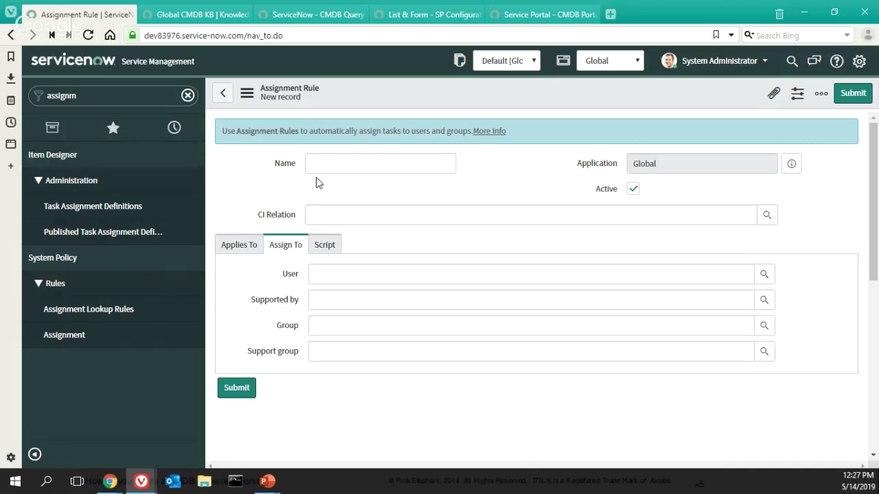
left_click(237, 245)
left_click(285, 246)
left_click(237, 246)
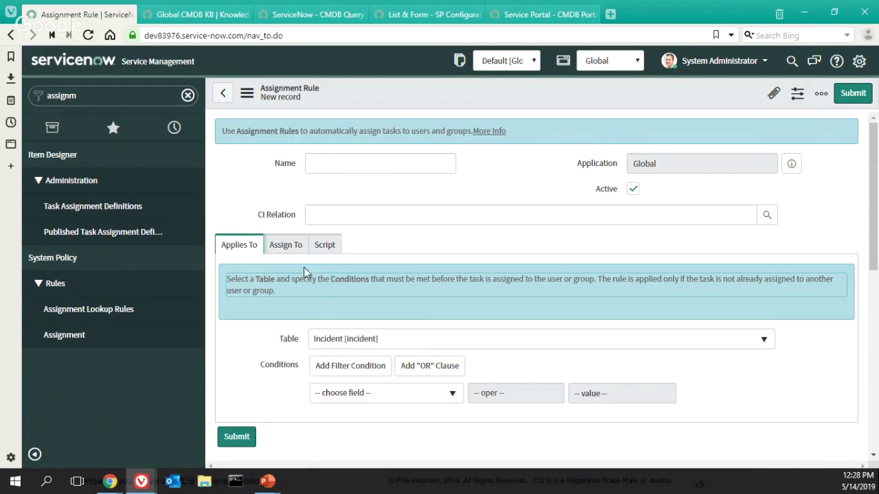
left_click(282, 249)
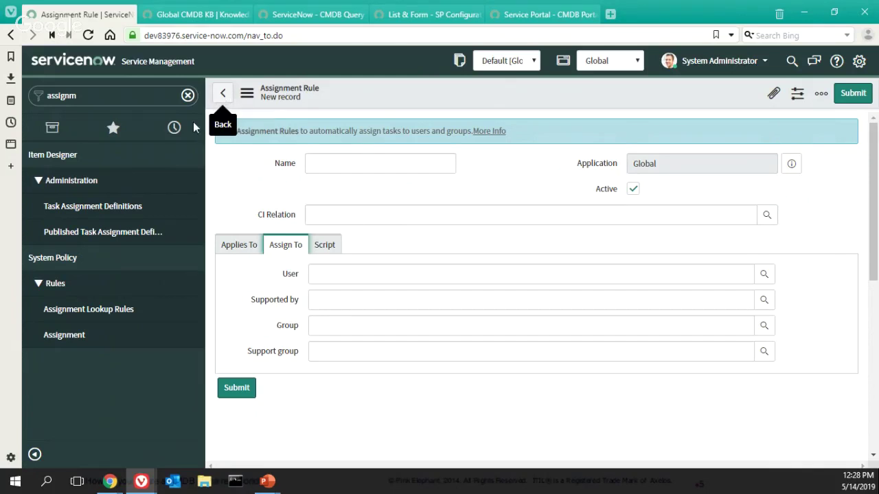
Review the Global CMDB KB record with its related articles, the CMDB Portal's knowledge bases and the saved CMDB queries
left_click(191, 19)
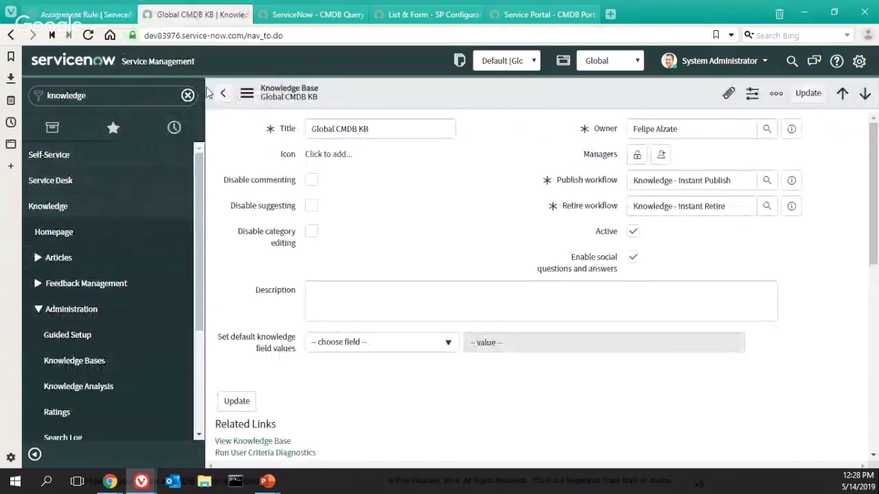
mouse_move(86, 26)
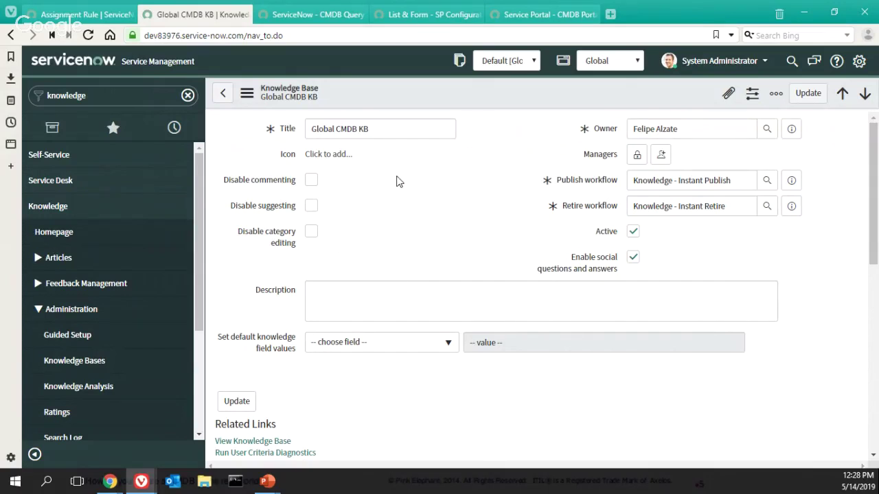
scroll(398, 180, "down", 2)
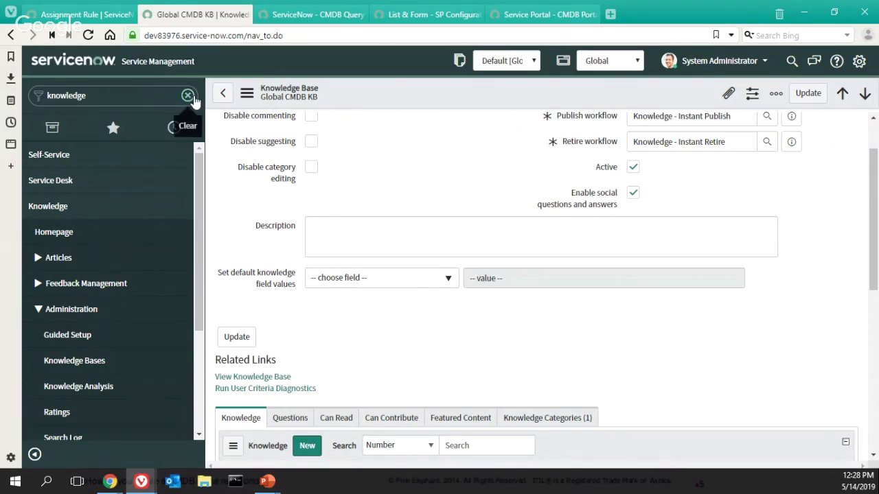
scroll(399, 186, "down", 5)
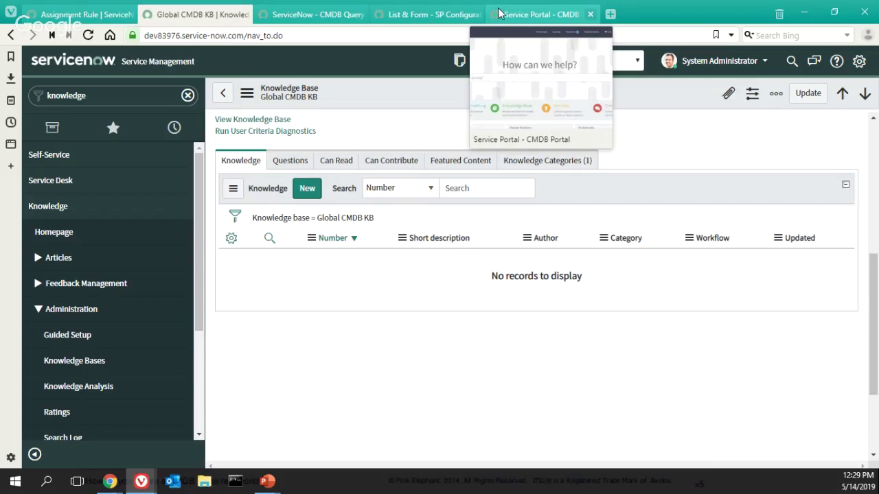
left_click(415, 16)
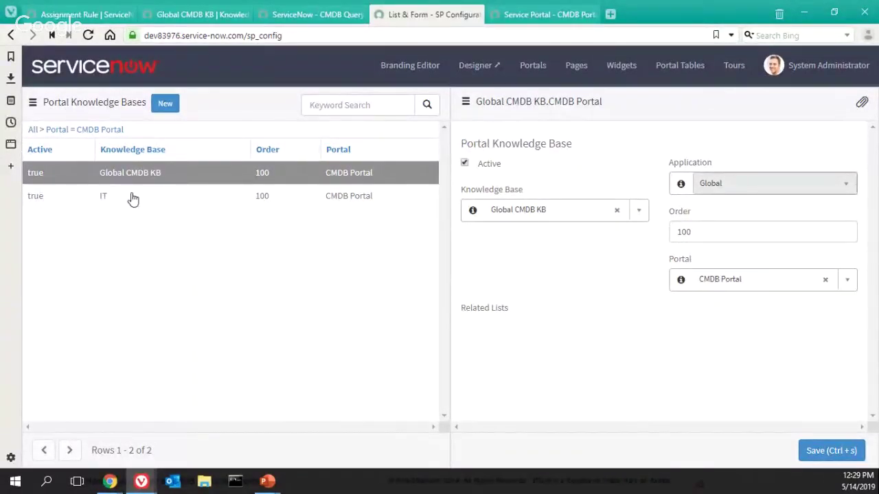
left_click(294, 14)
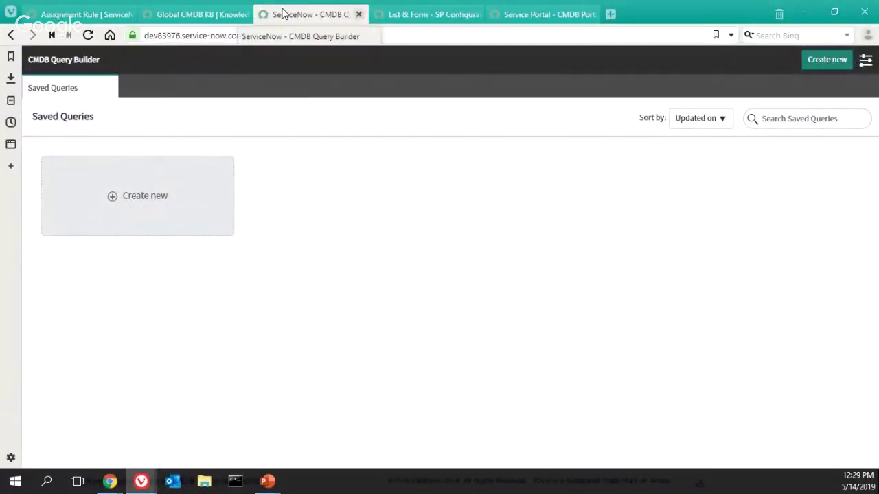
left_click(168, 15)
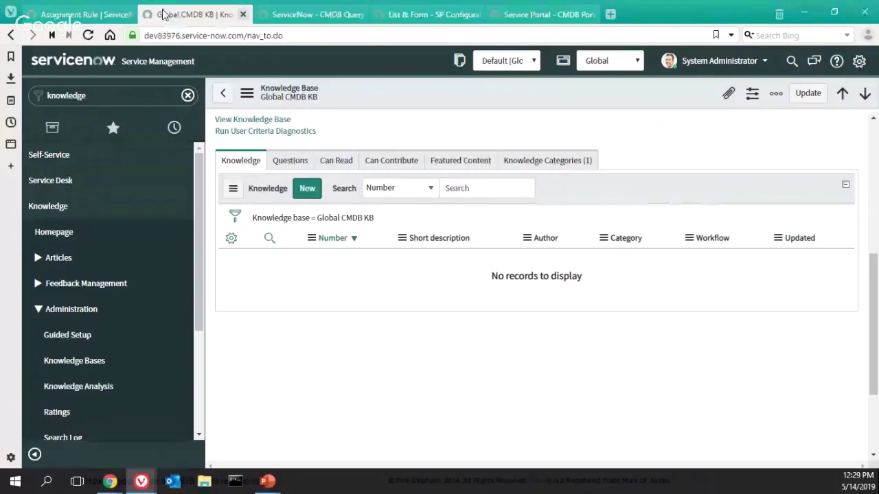
Return to the Assignment Rule page, filter the navigator by "ci", and open the CI Class Manager's class hierarchy
key("ctrl+shift+Tab")
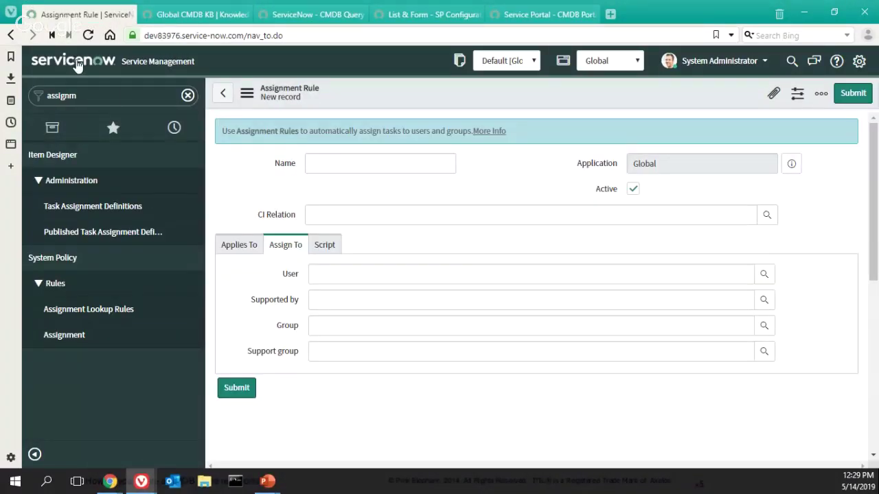
left_click(187, 96)
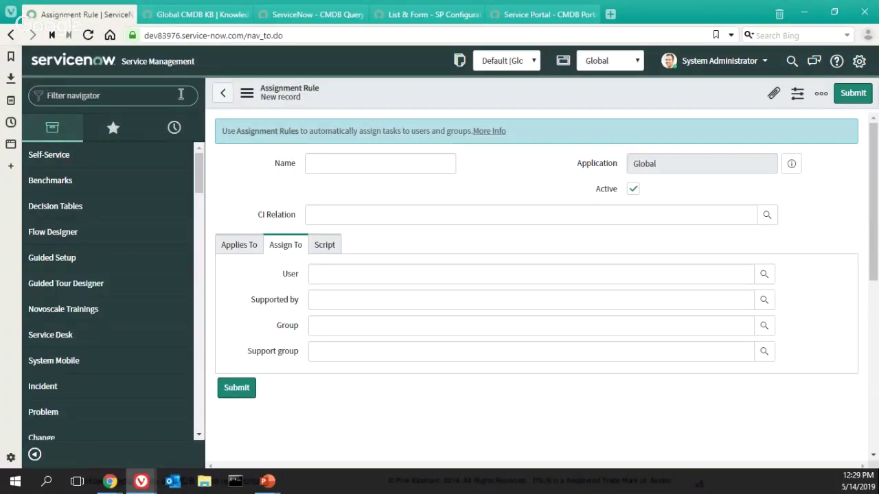
type("ci")
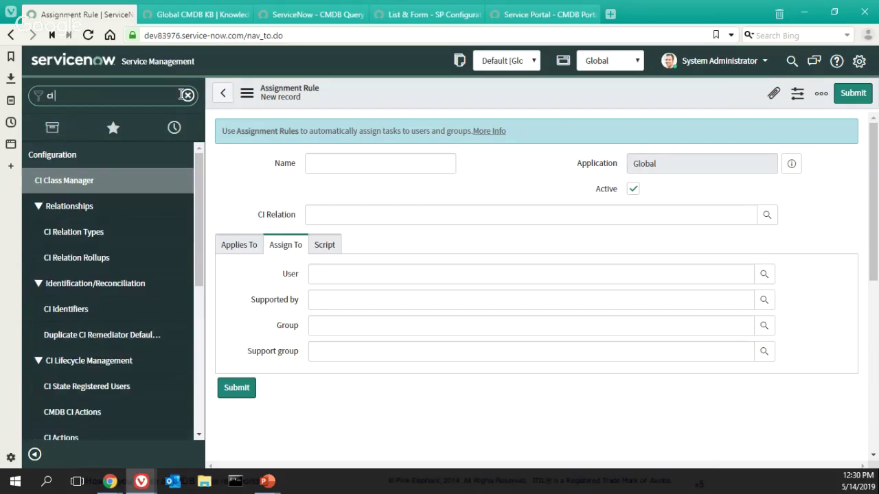
left_click(79, 184)
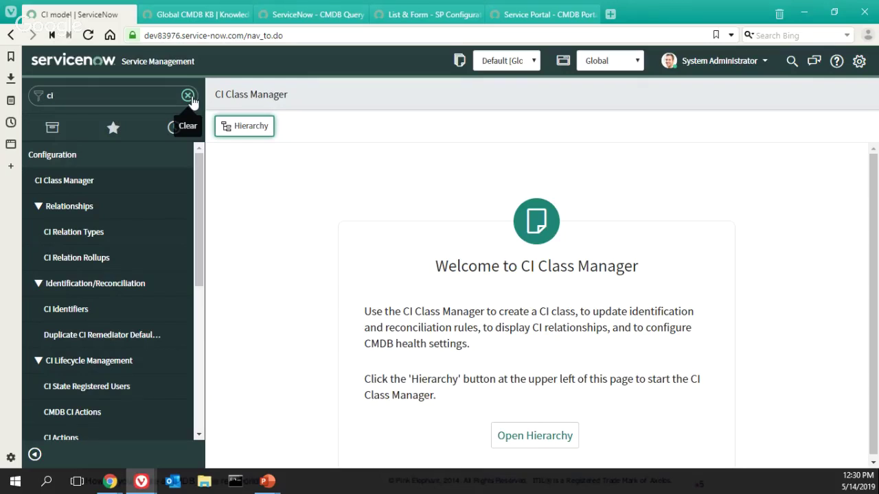
left_click(253, 129)
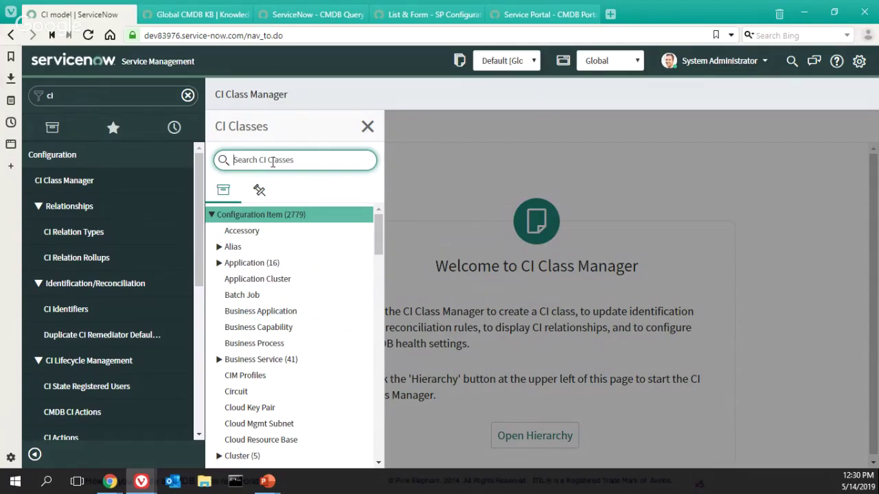
Filter the navigator by "configuration", collapse the CMDB Dashboard, Application Services and Application Servers groups, and open the Linux servers list
left_click_drag(199, 187, 190, 204)
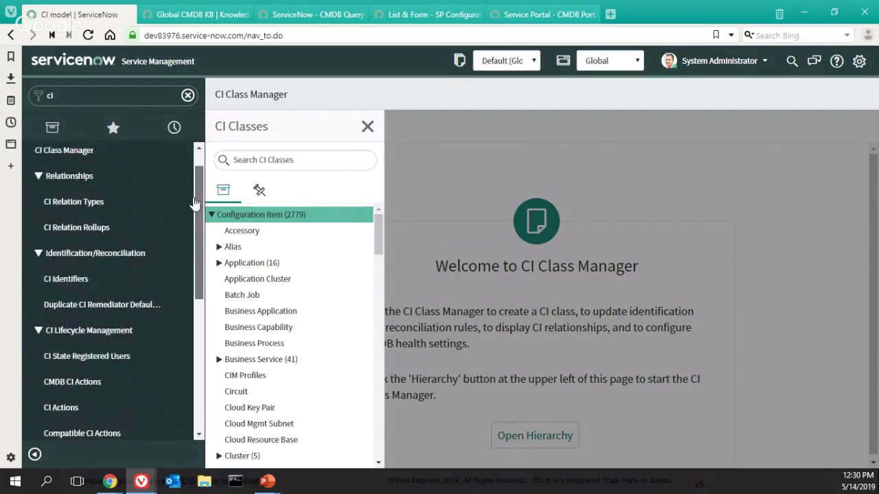
left_click(84, 87)
type("co")
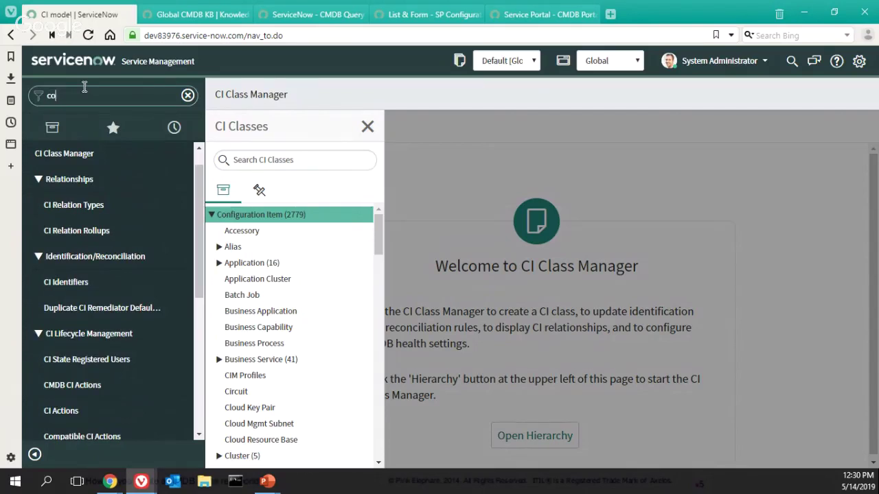
type("nfiguration")
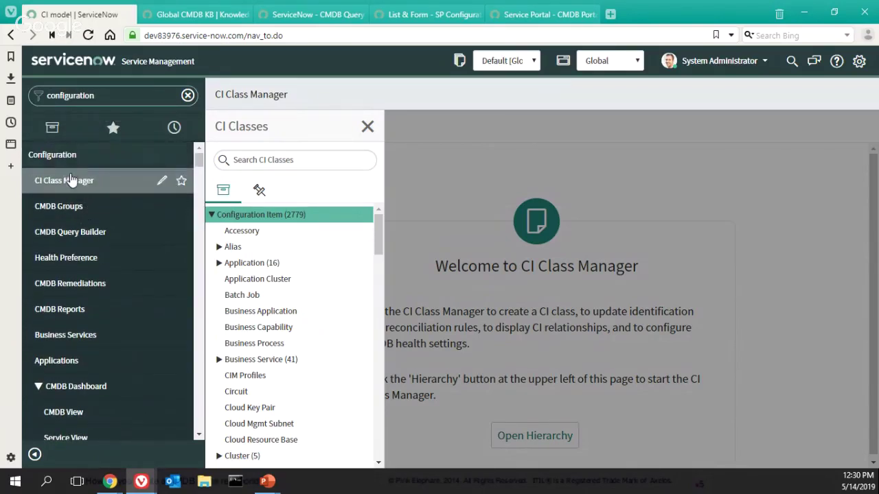
scroll(81, 182, "down", 2)
left_click(38, 258)
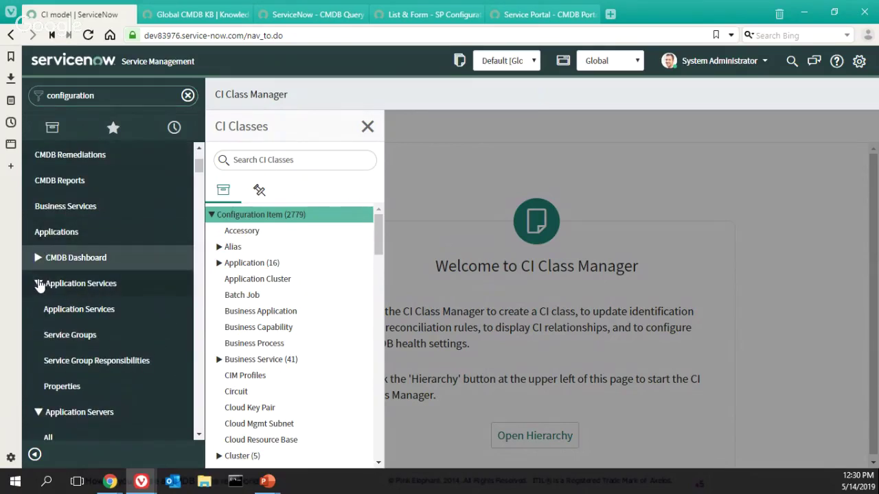
left_click(38, 284)
left_click(37, 309)
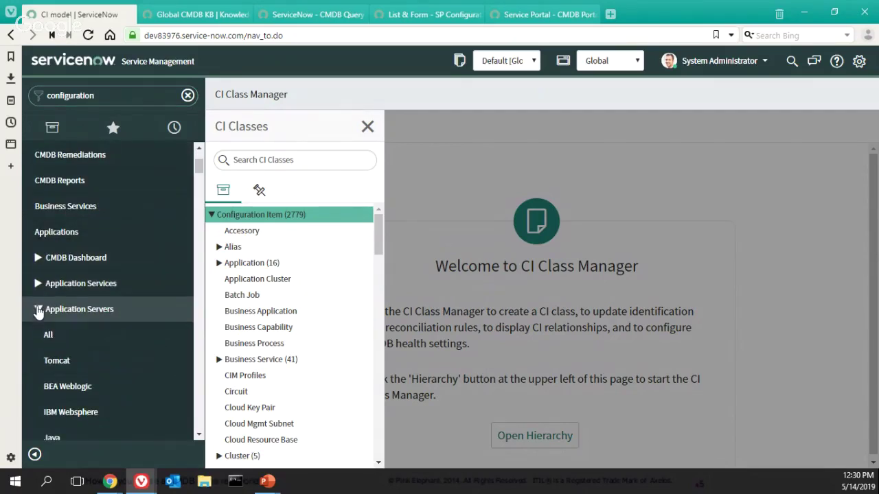
scroll(46, 299, "down", 1)
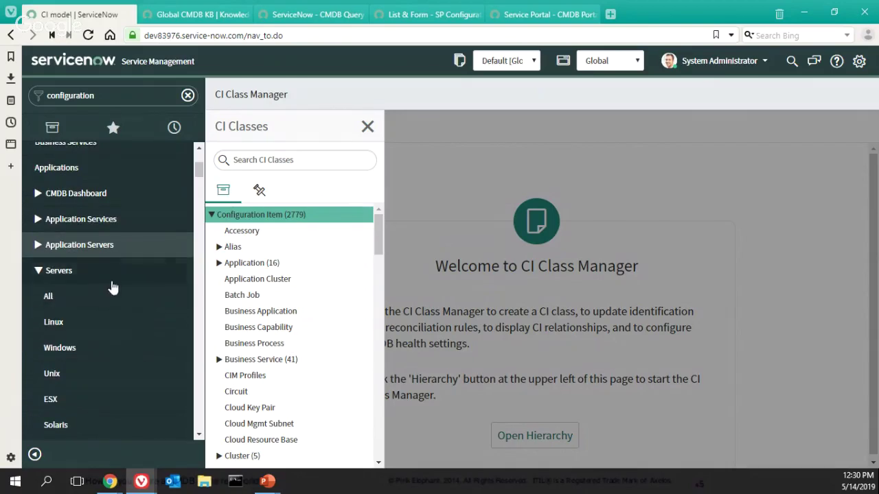
scroll(107, 282, "down", 1)
left_click(55, 258)
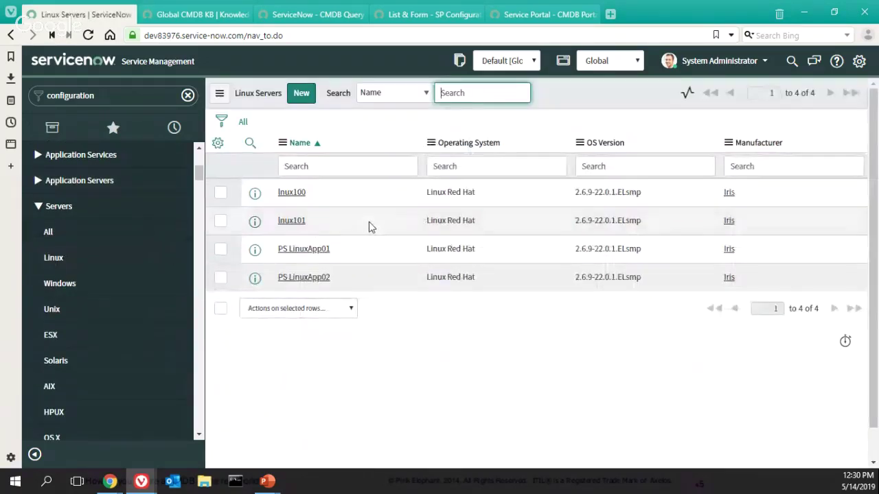
Open the lnux101 Linux server record and launch the dependency view from its Related Items section
left_click(290, 224)
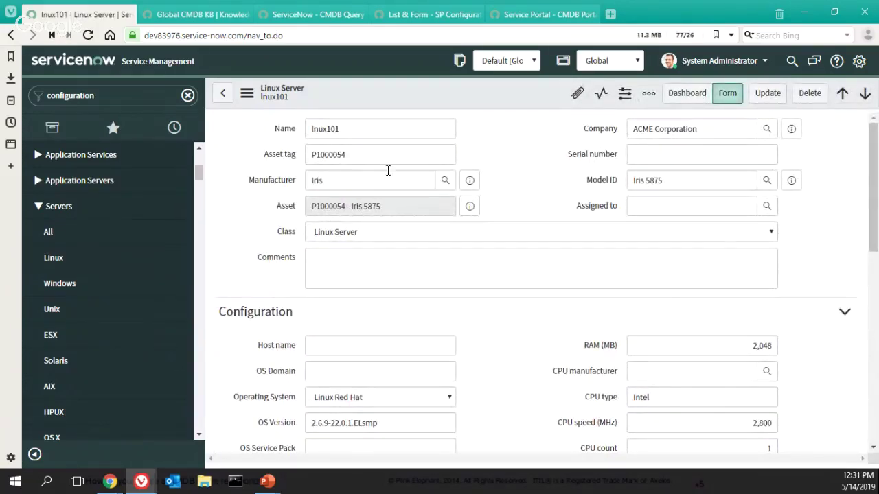
scroll(388, 170, "down", 6)
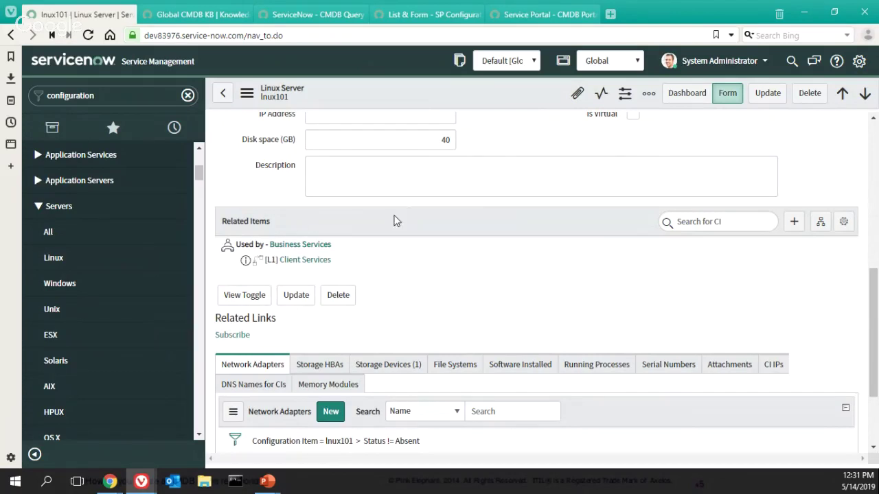
left_click(819, 221)
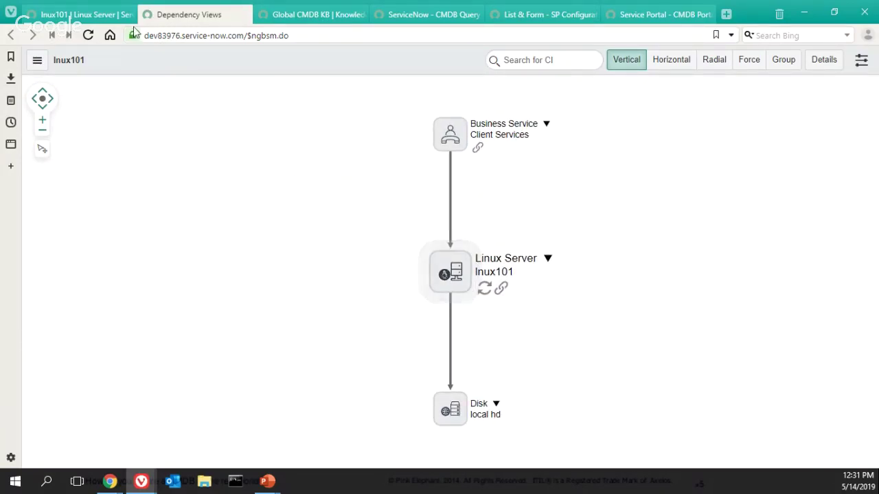
left_click(87, 17)
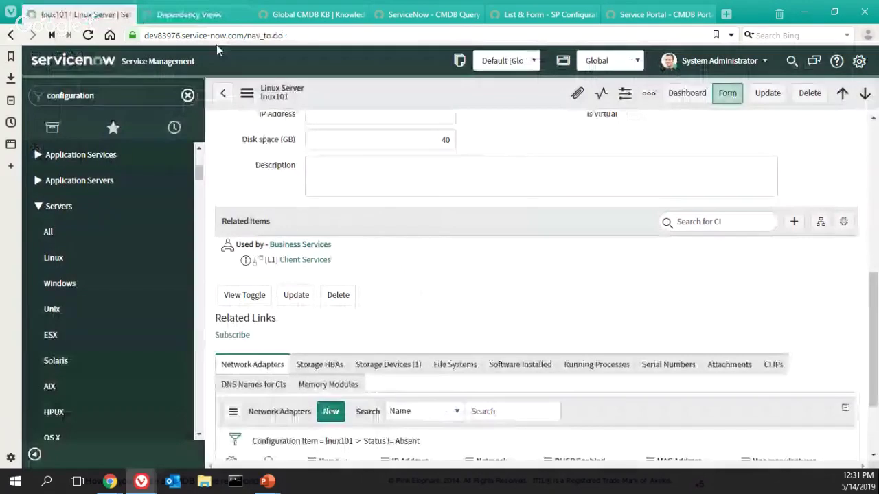
left_click(192, 18)
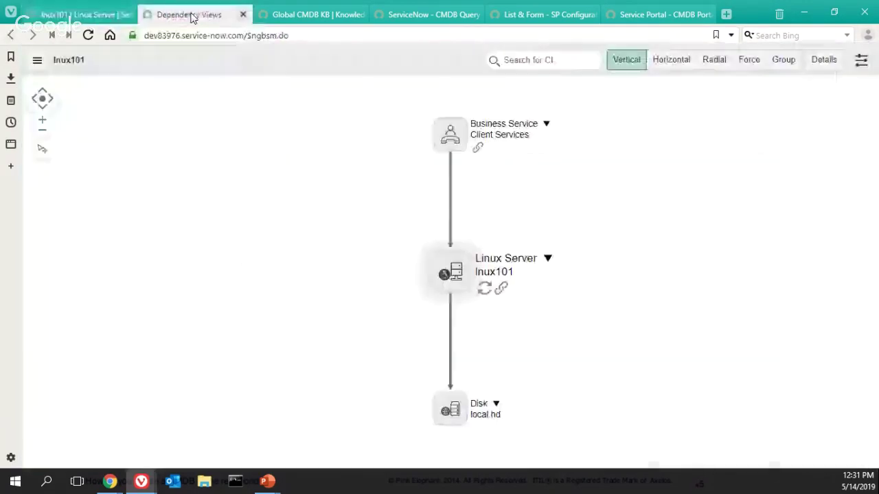
Shorten the dependency view's address to dev83976.service-now.com/$ngbsm.do? by removing the id and level parameters
left_click(299, 36)
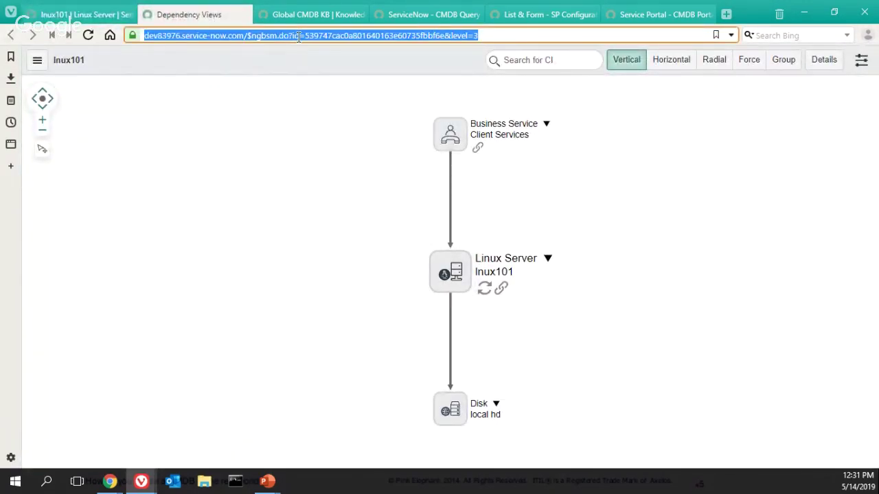
left_click(298, 36)
left_click_drag(289, 35, 120, 48)
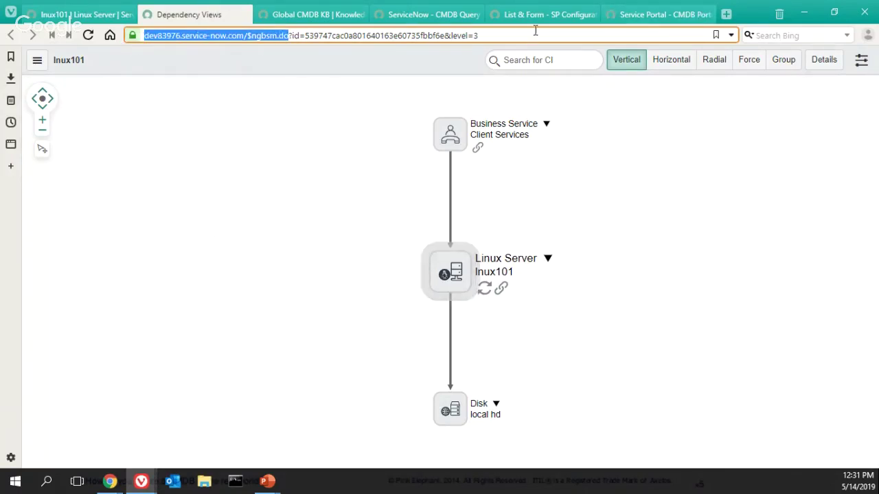
left_click(506, 36)
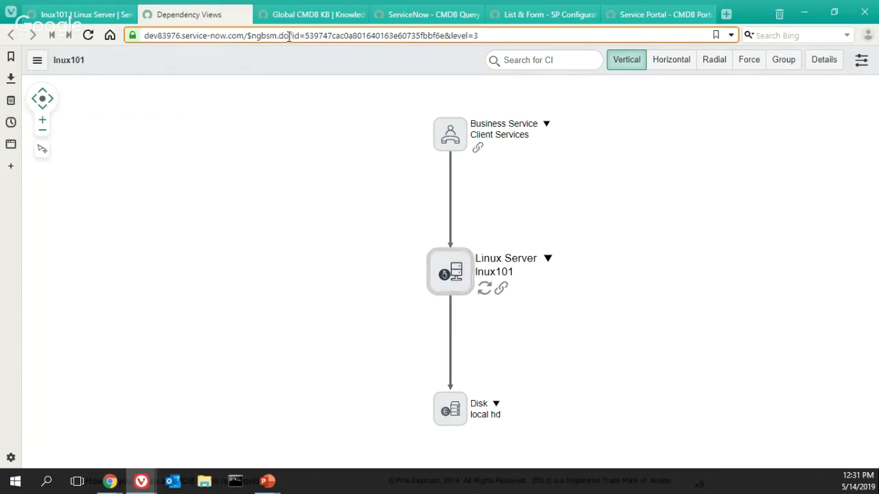
left_click_drag(292, 36, 562, 37)
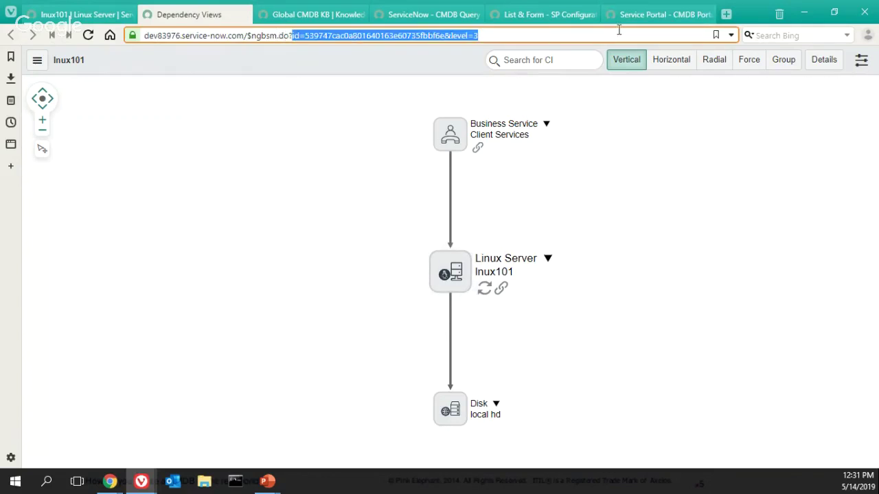
key("BackSpace")
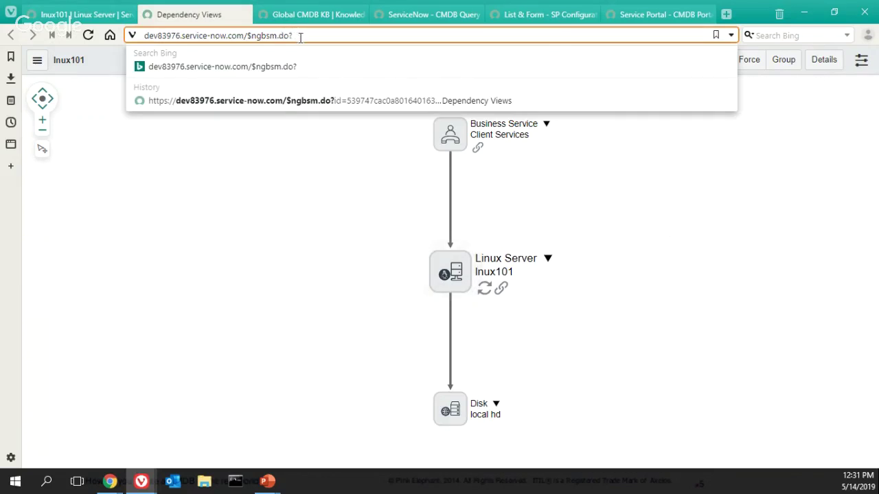
key("Return")
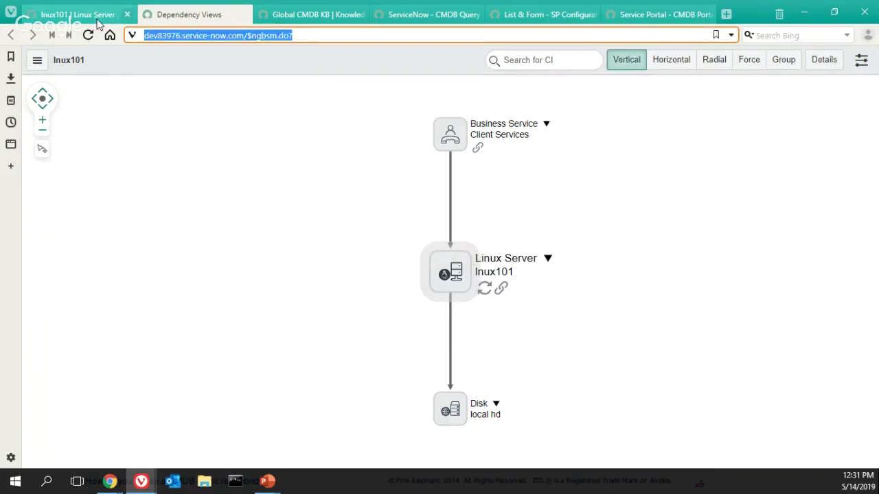
Load dev83976.service-now.com/$ngbsm.do? in a new browser tab and activate the CI search on the Dependency Views page
left_click(727, 16)
type("dev83976.service-now.com/$ngbsm.do?")
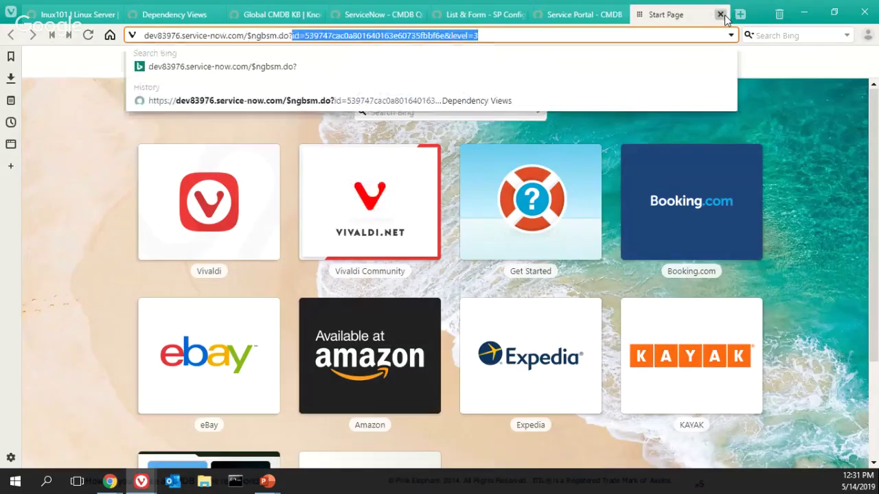
key("Delete")
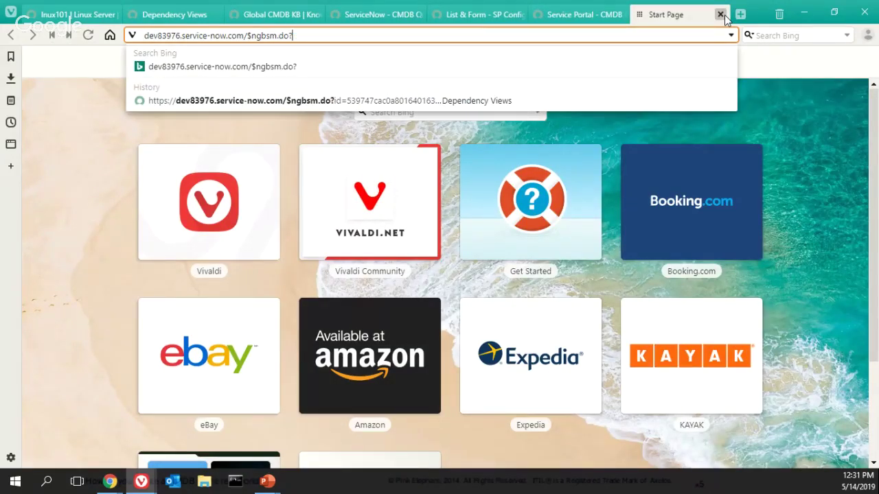
key("Return")
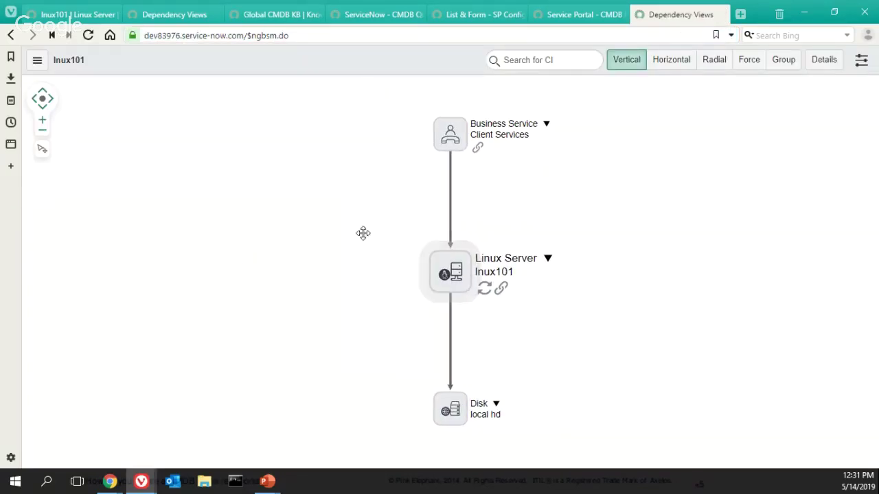
left_click(536, 60)
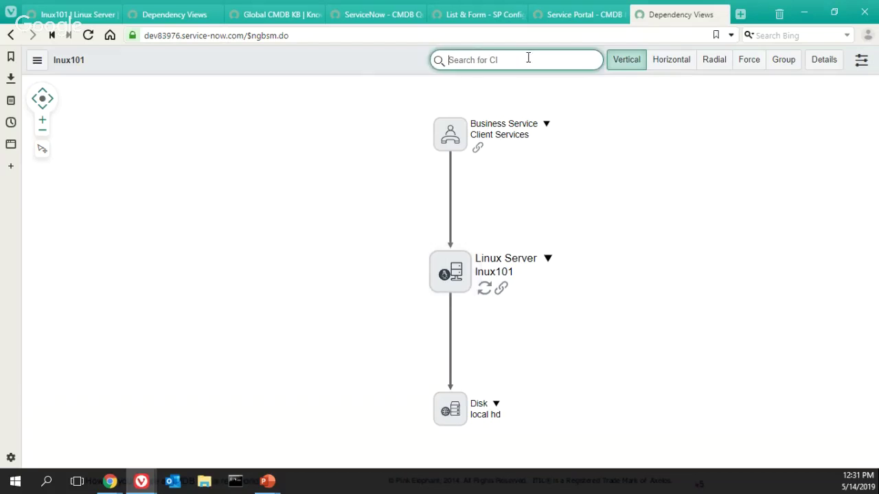
Compare the lnux101 record with the generic Dependency Views page and the CMDB Query Builder, ending on the lnux101 record
left_click(75, 15)
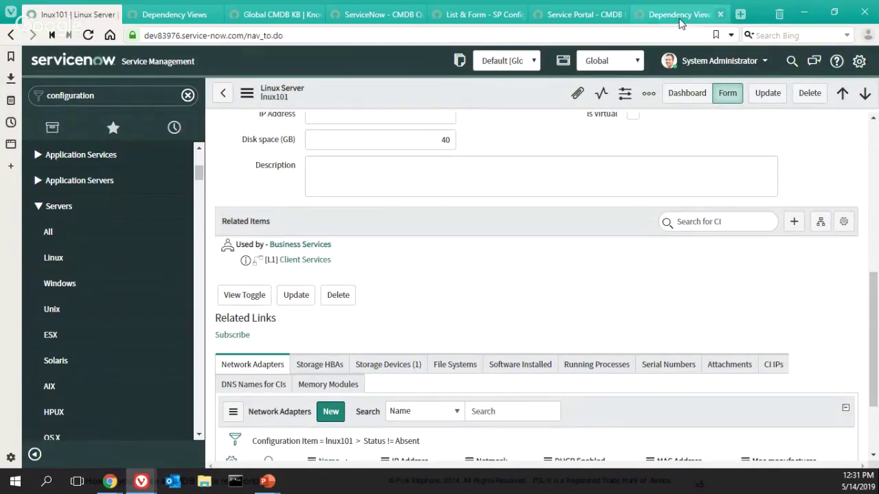
left_click(679, 16)
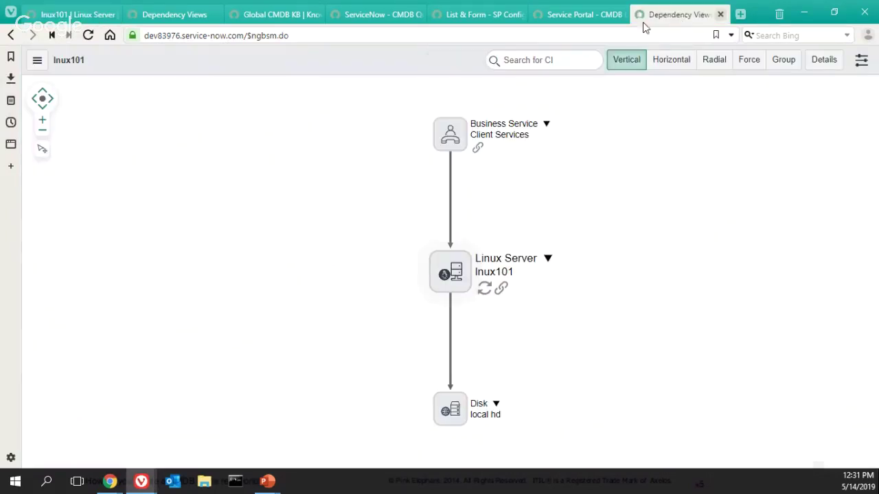
left_click(294, 36)
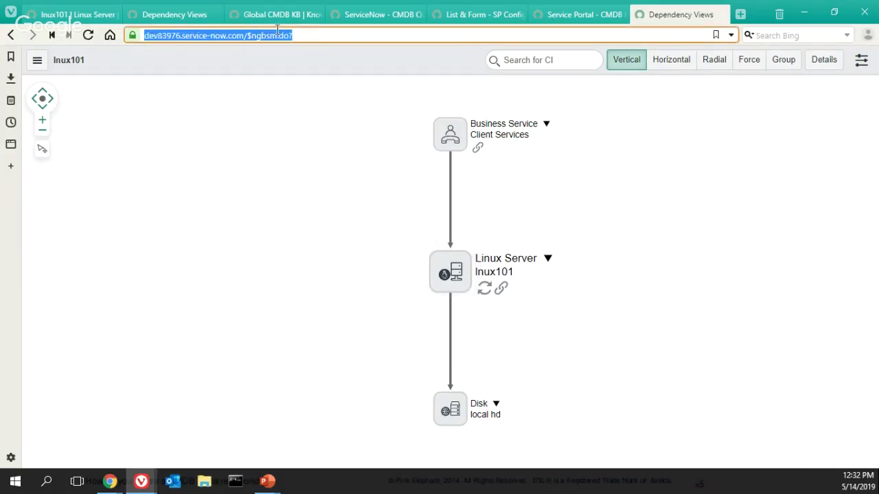
left_click(348, 15)
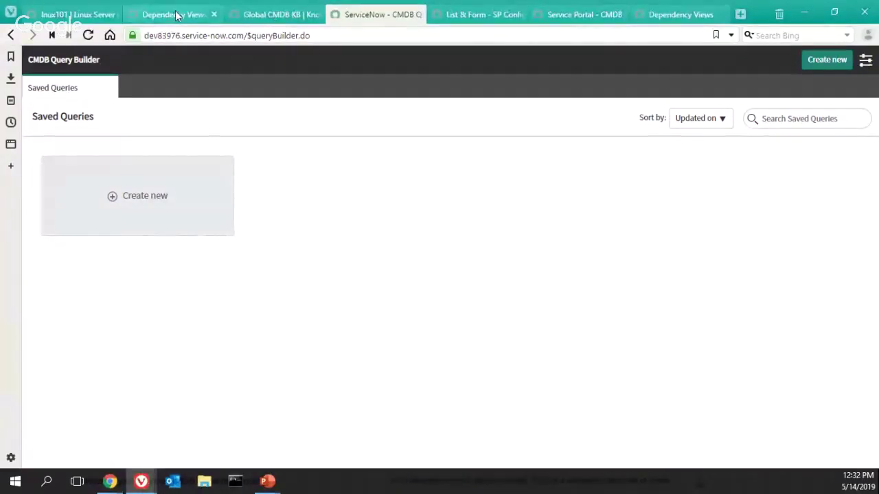
left_click(82, 16)
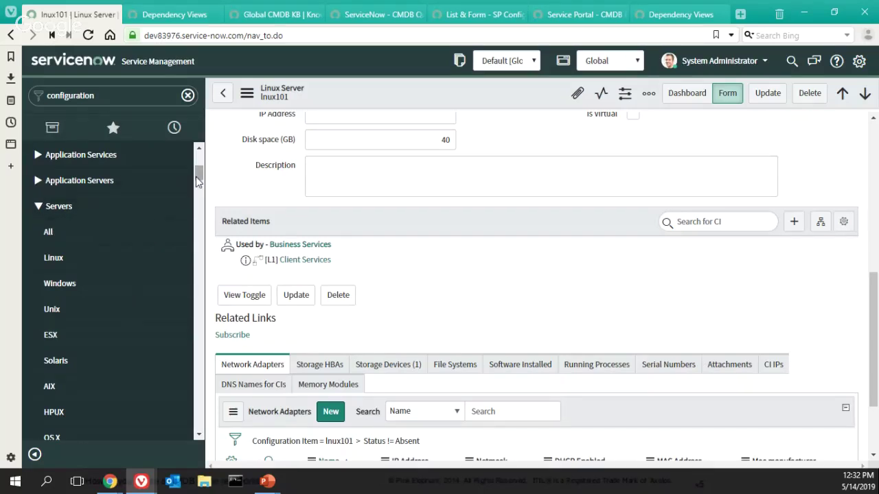
Return to the System Administration homepage and collapse the navigator's Configuration, Antivirus, Automated Test Framework, Configuration by Category, Content Management and Contextual Search groups
left_click_drag(199, 173, 199, 159)
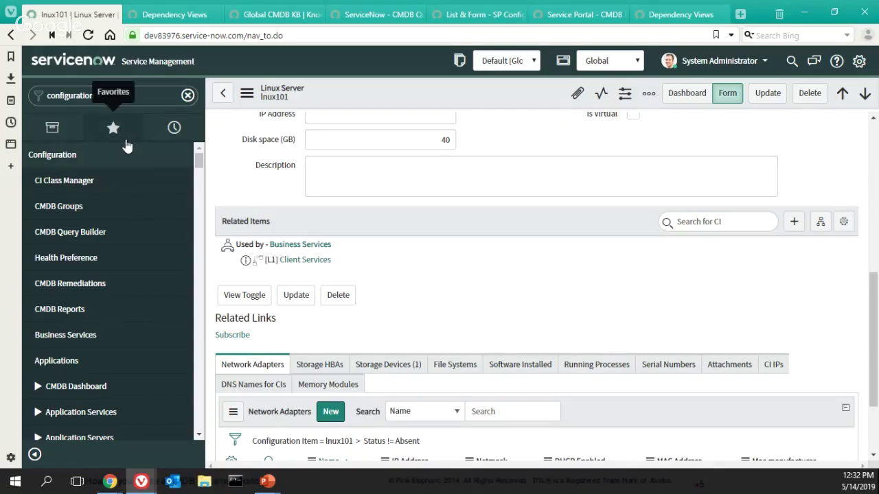
left_click(66, 62)
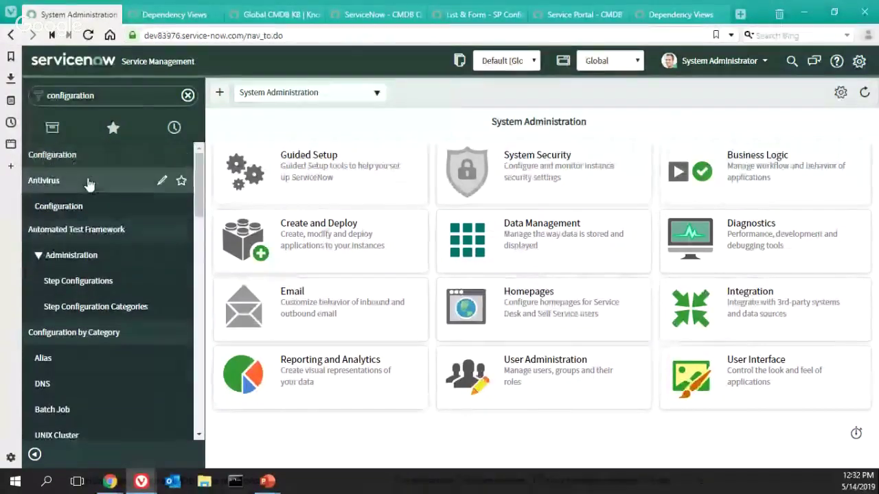
left_click(89, 180)
left_click(92, 206)
left_click(92, 232)
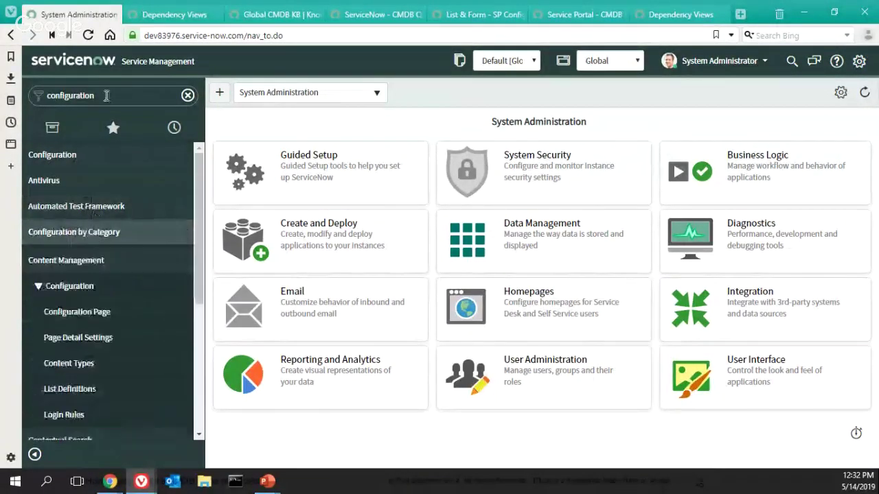
left_click(74, 265)
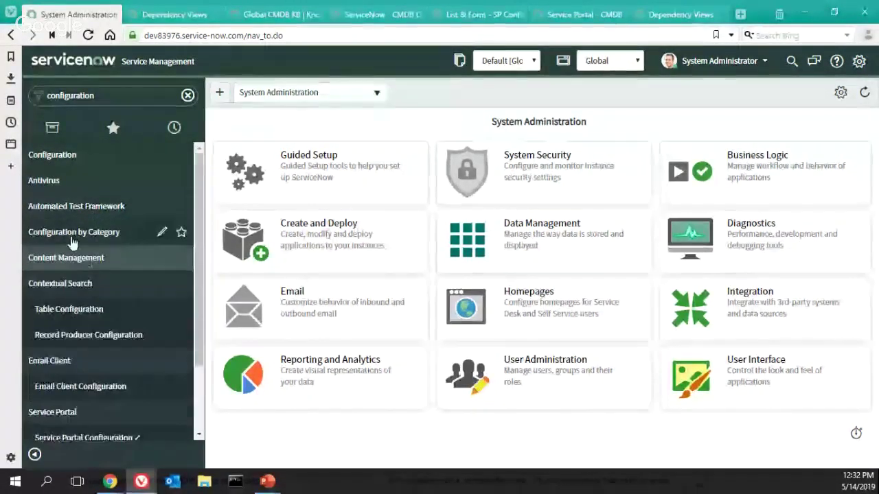
left_click(106, 294)
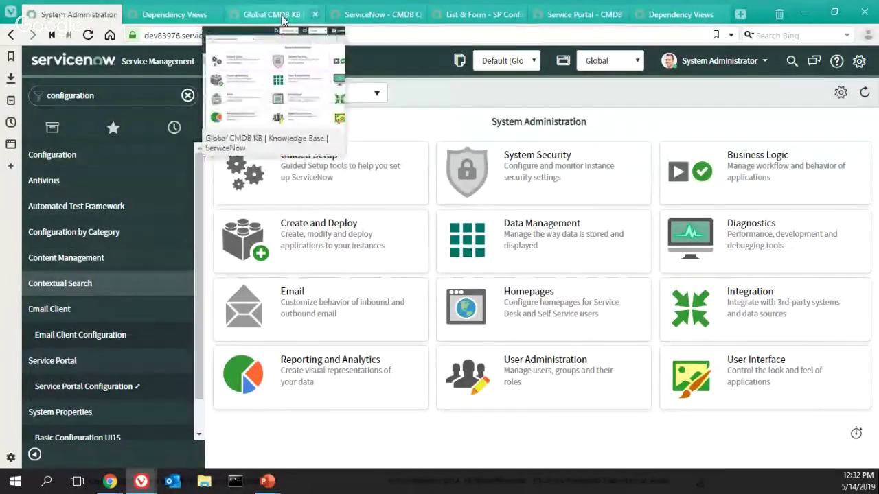
Check the Global CMDB KB record and move the CMDB Query Builder browser tab to the end of the tab row
left_click(282, 14)
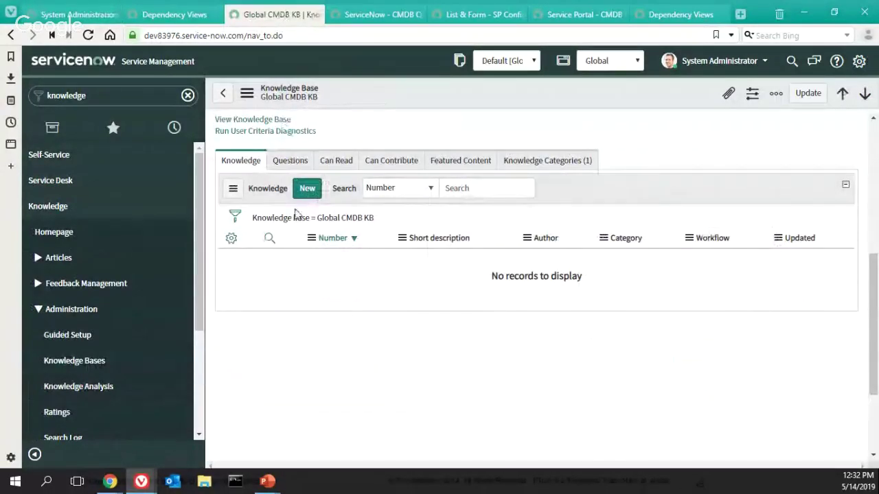
left_click(371, 14)
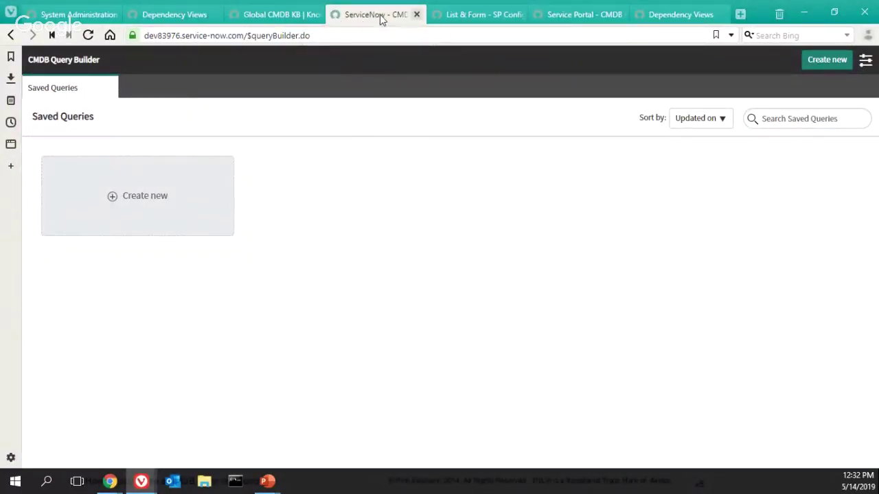
left_click_drag(380, 19, 680, 18)
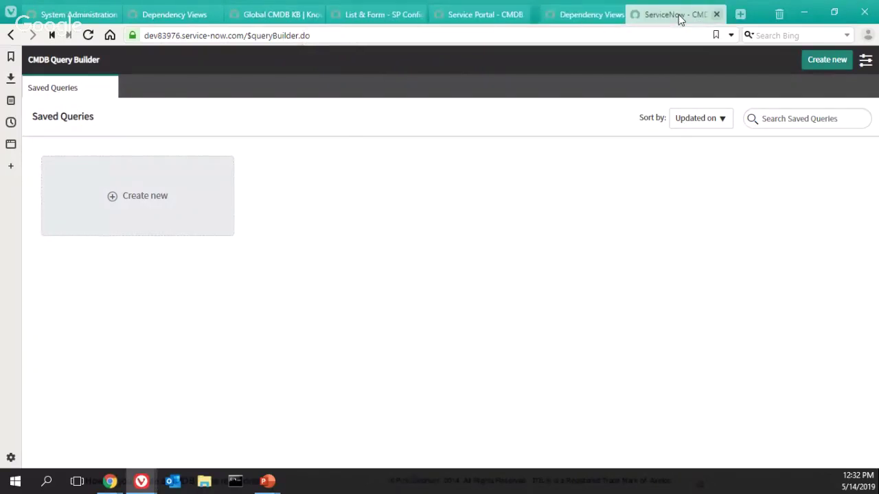
Review the Dependency Views, CMDB Query Builder and CMDB Portal pages, ending on the System Administration homepage
left_click(568, 17)
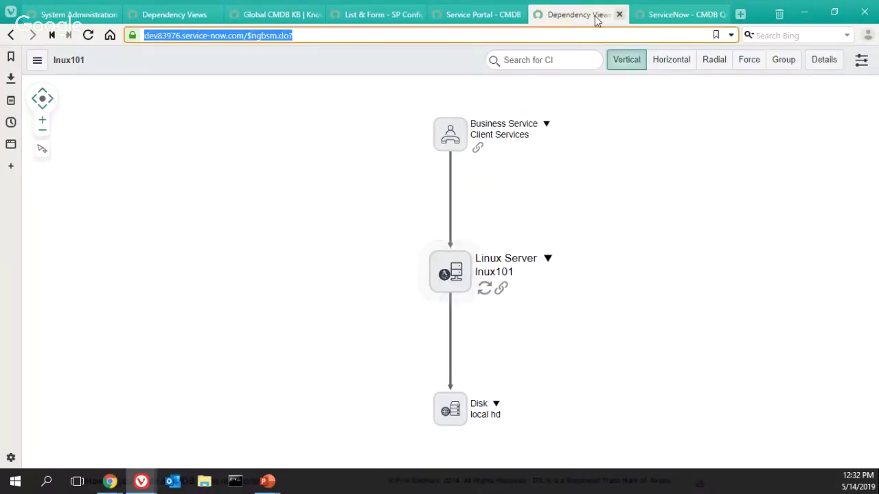
left_click(670, 17)
left_click(575, 18)
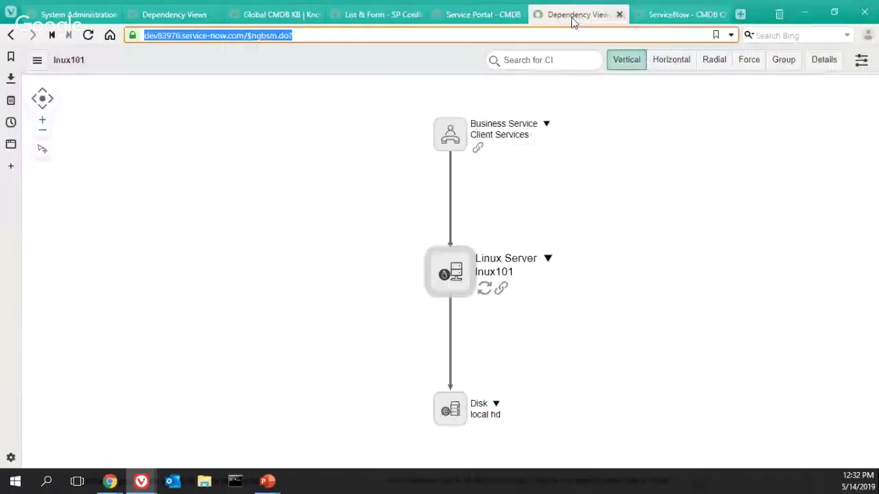
left_click(466, 17)
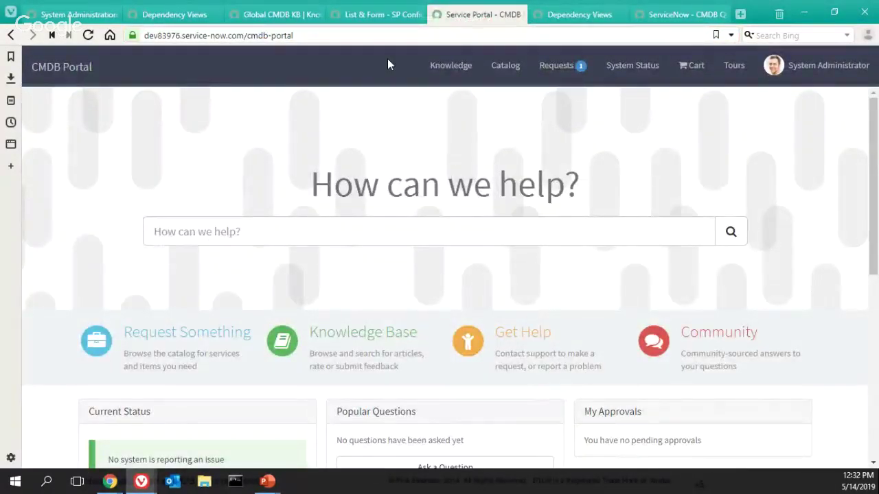
left_click(73, 15)
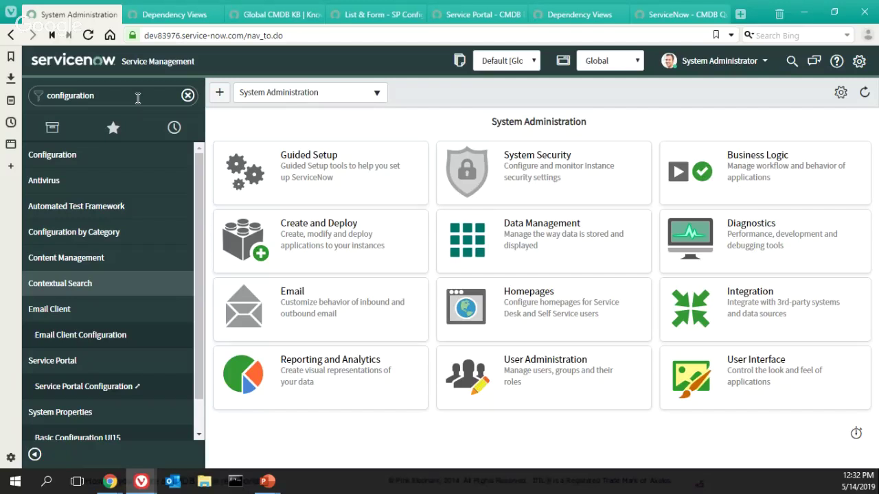
Clear the navigator filter on the System Administration homepage and switch to the Configuration Management System slide in PowerPoint
left_click(187, 97)
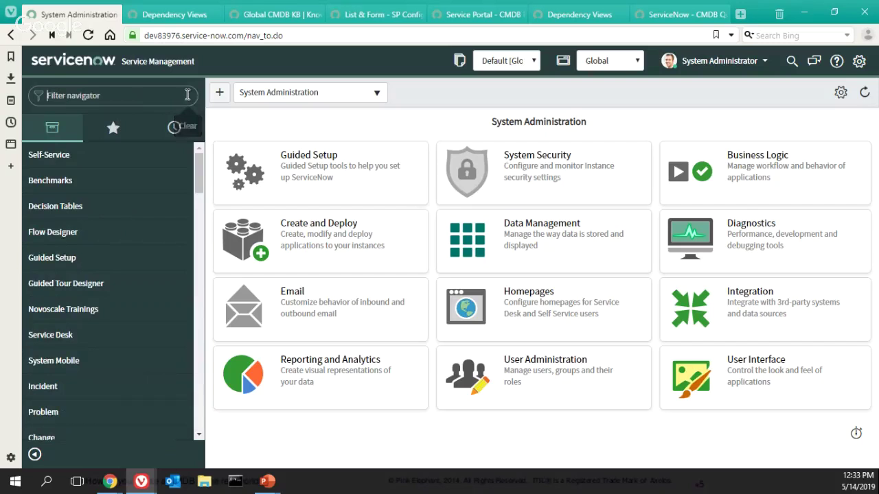
left_click(88, 66)
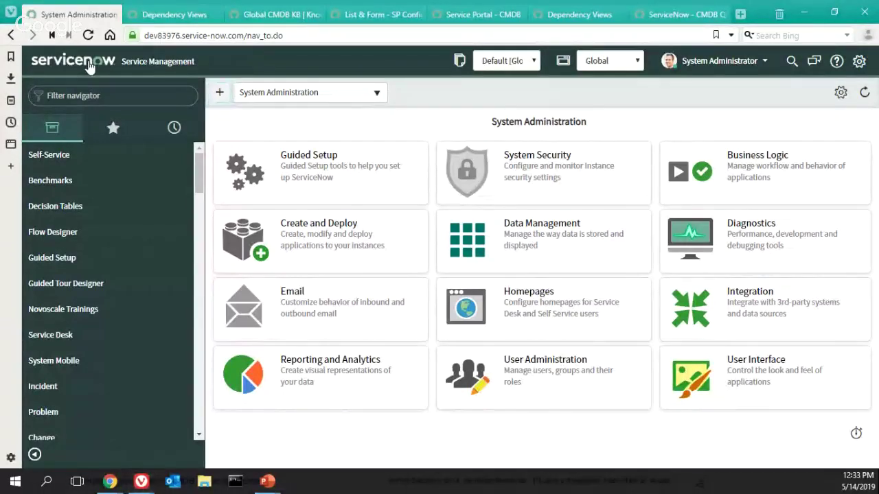
key("alt+Tab")
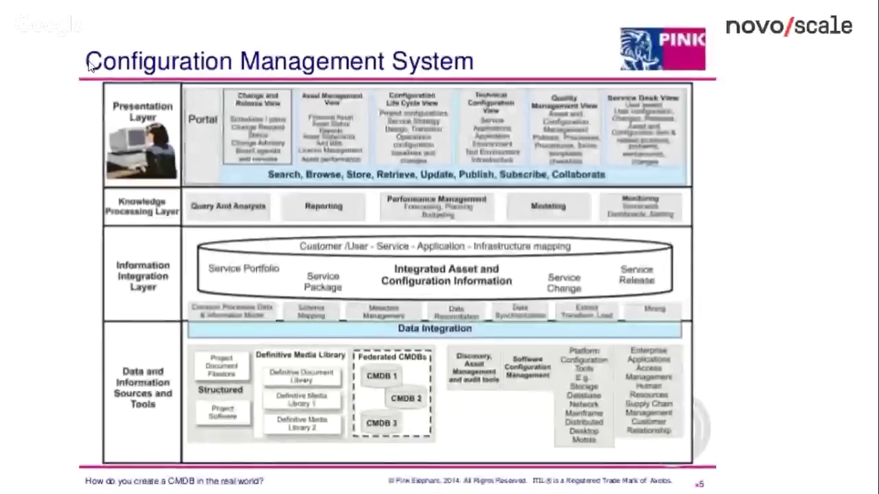
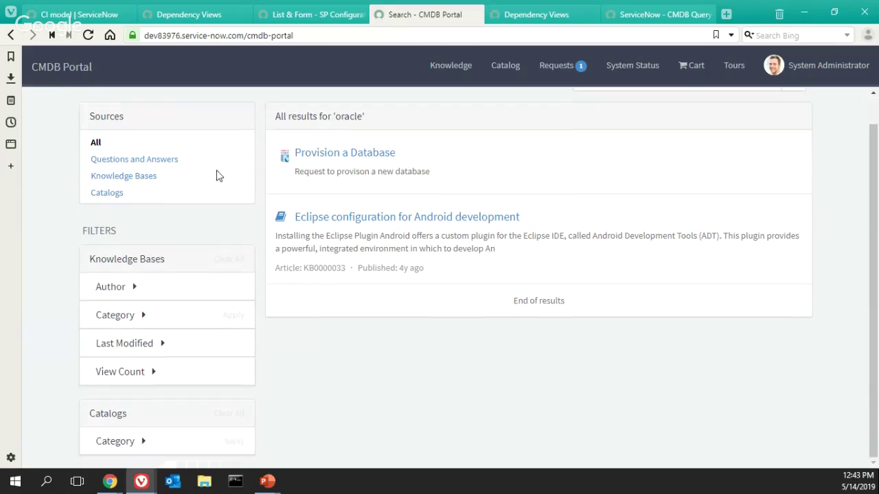
Return from the oracle search results to the CMDB Portal homepage and review its sections
scroll(220, 281, "up", 1)
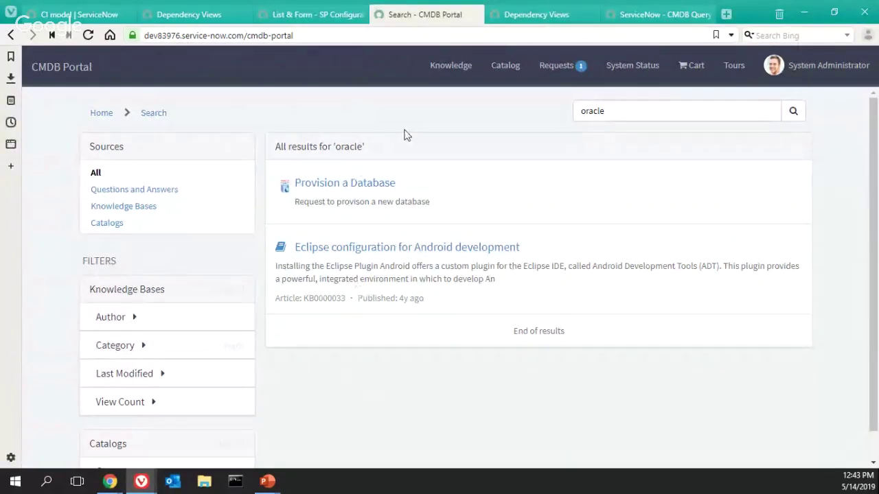
left_click(64, 69)
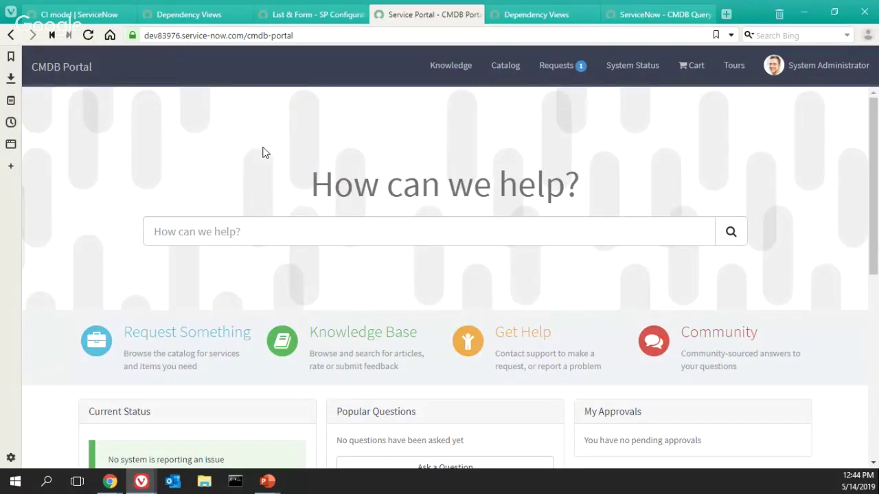
scroll(460, 169, "down", 4)
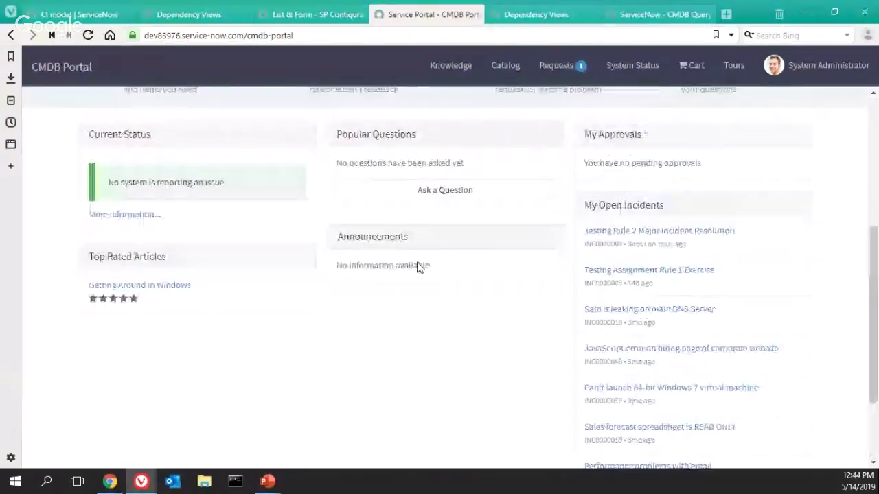
scroll(420, 264, "up", 4)
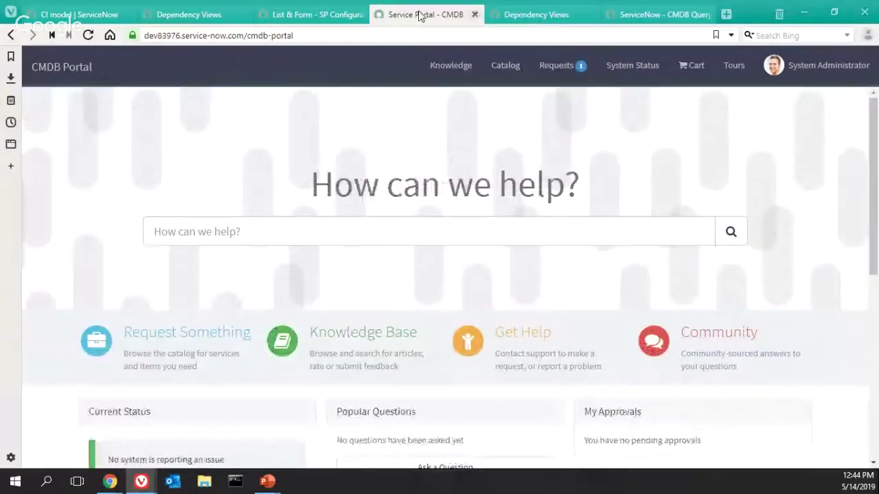
Open the Page Editor in the Service Portal configuration and load the Service Portal (index) page map
left_click(307, 16)
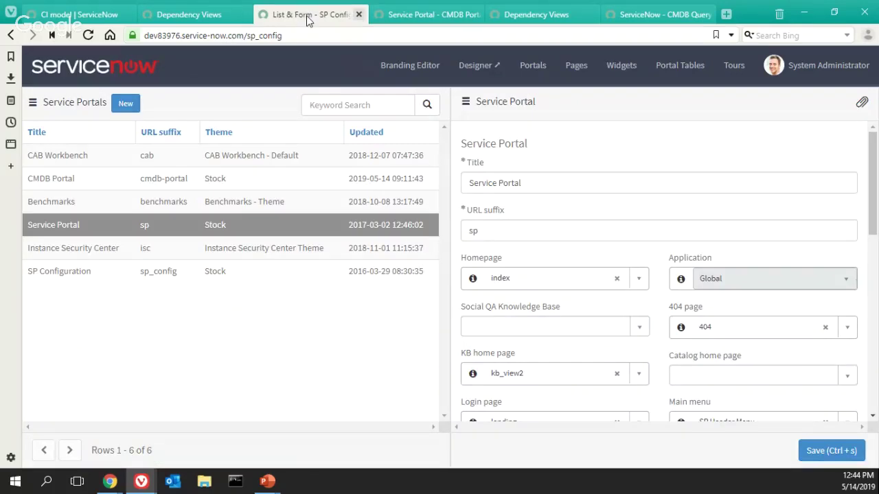
left_click(576, 67)
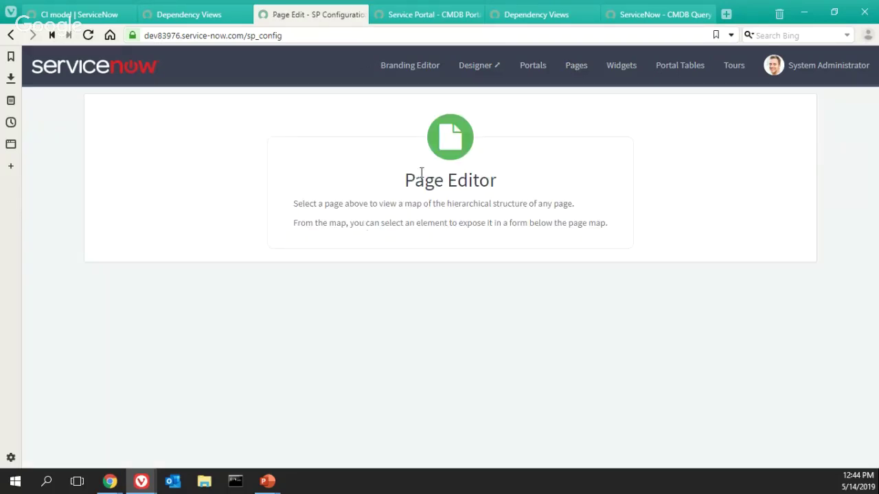
left_click(231, 114)
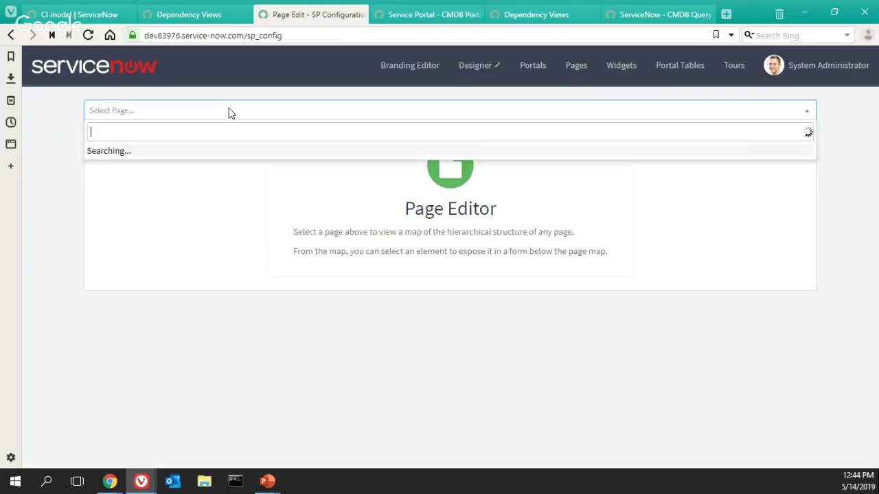
type("index")
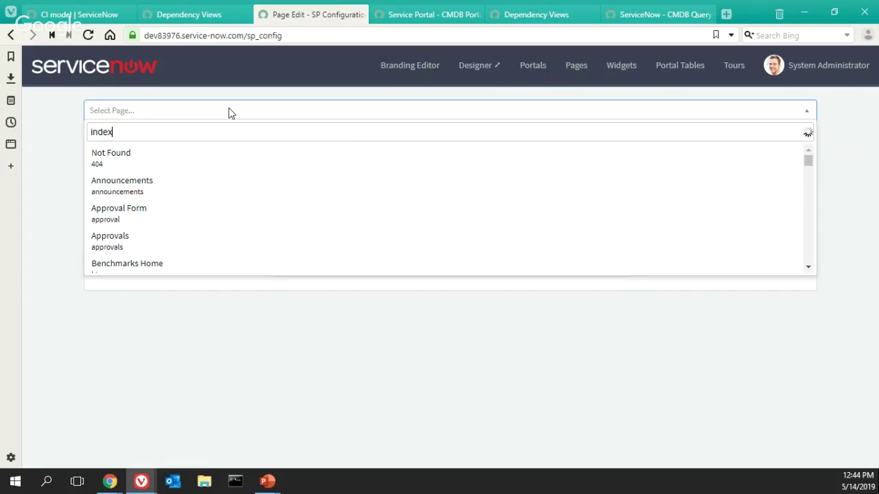
left_click(163, 158)
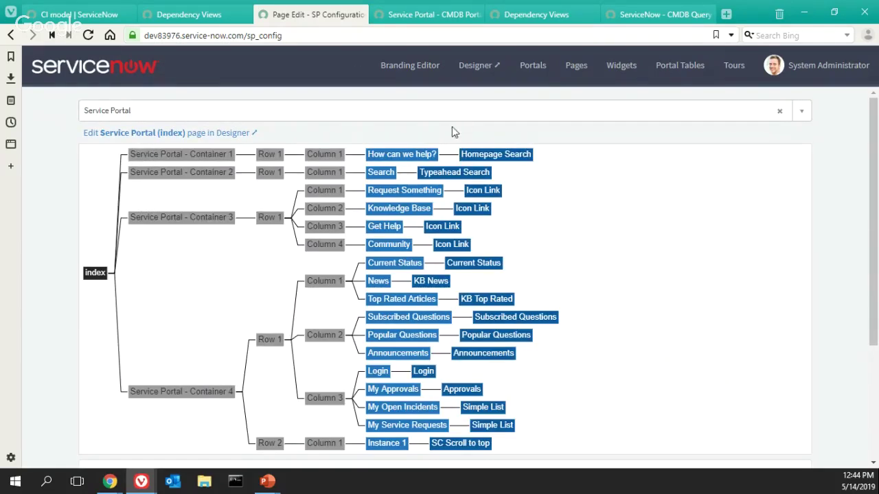
Examine the index page's container, row and widget hierarchy and compare it with the CMDB Portal homepage
scroll(572, 218, "down", 2)
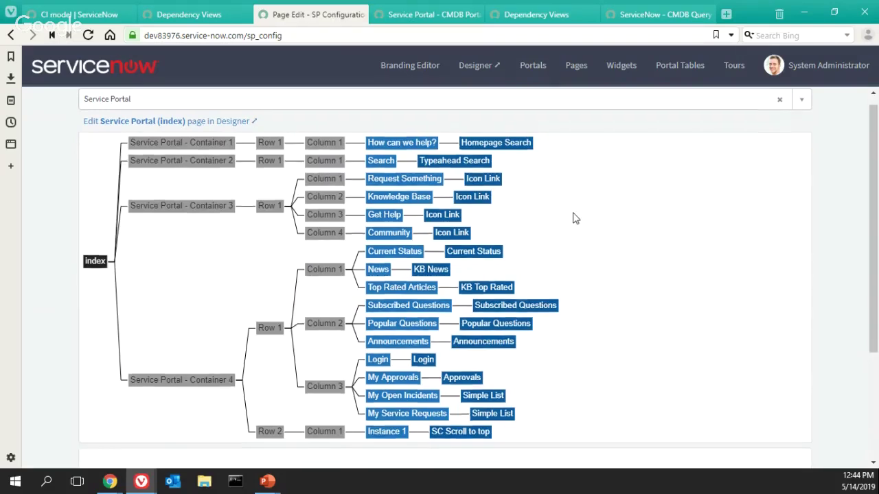
scroll(563, 218, "up", 2)
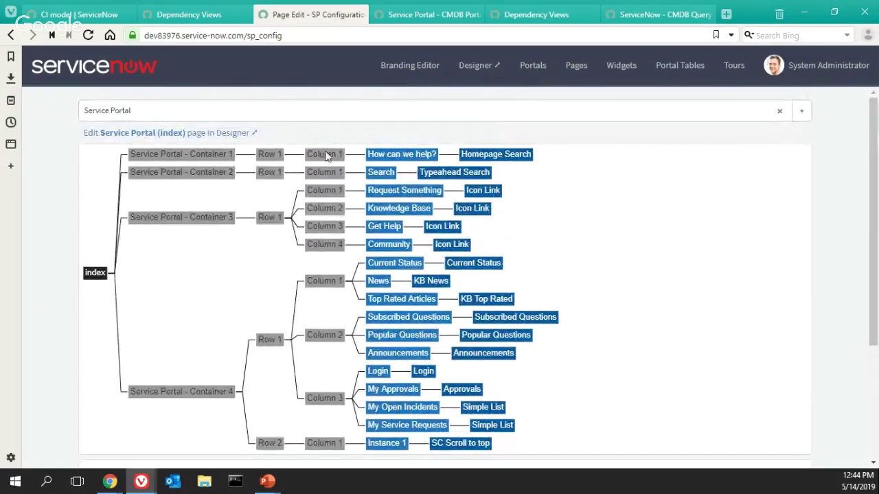
left_click(418, 14)
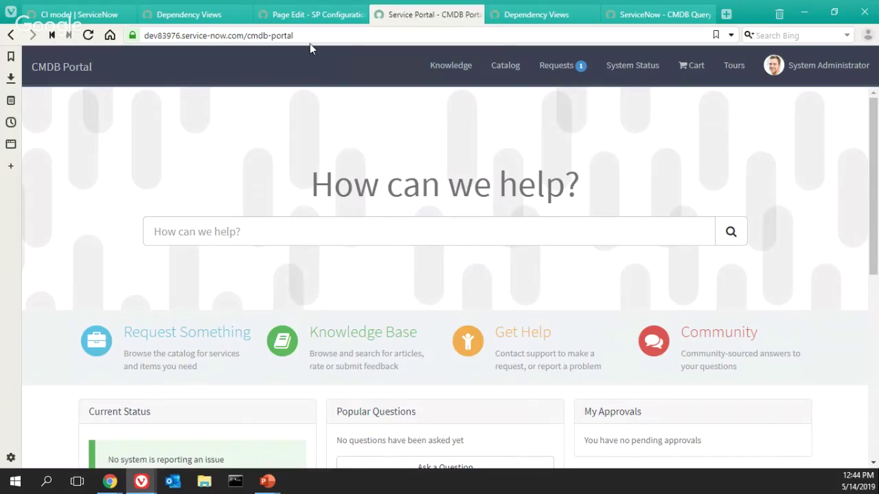
left_click(307, 15)
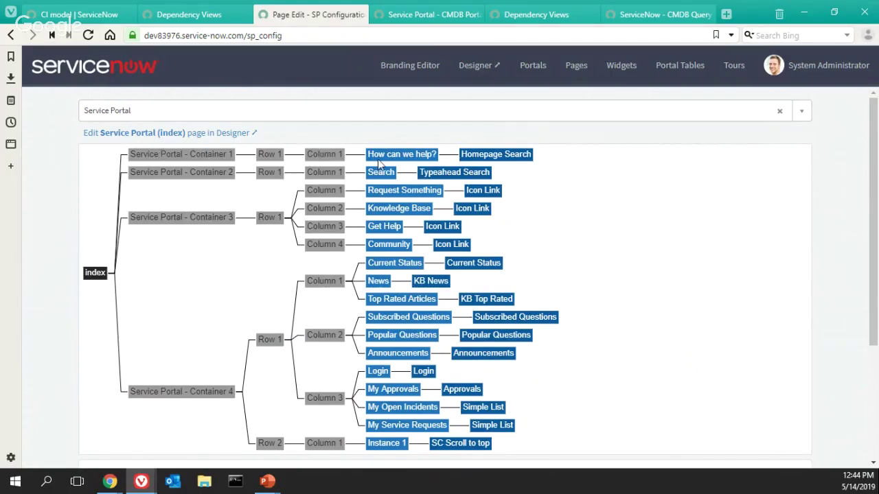
scroll(379, 164, "down", 5)
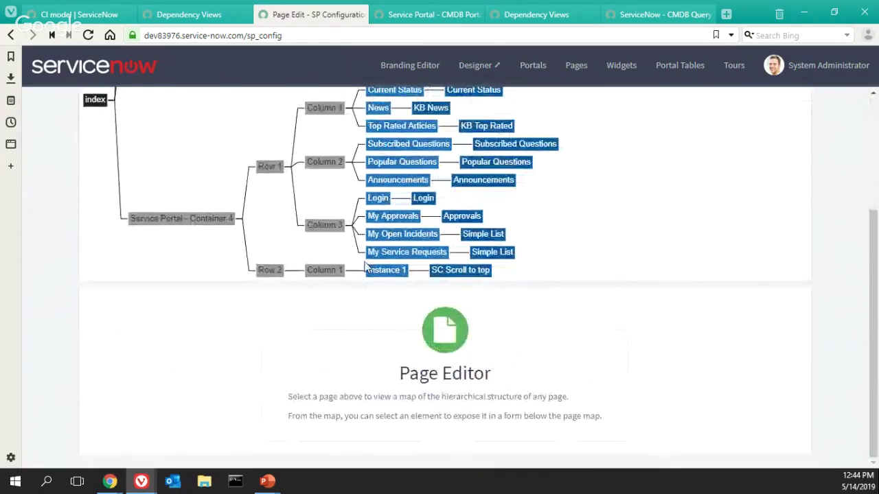
scroll(291, 267, "up", 5)
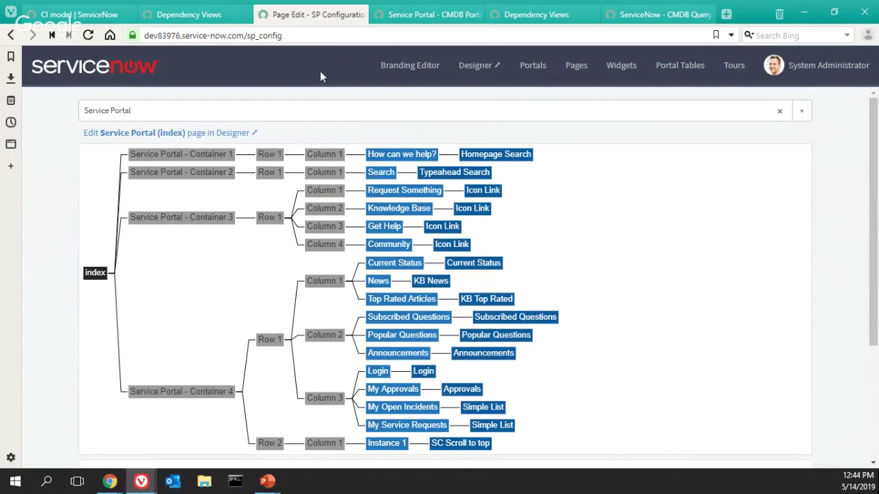
Create a new page titled "cmdb main" with the ID cmdb_main in the Service Portal Designer
left_click(479, 74)
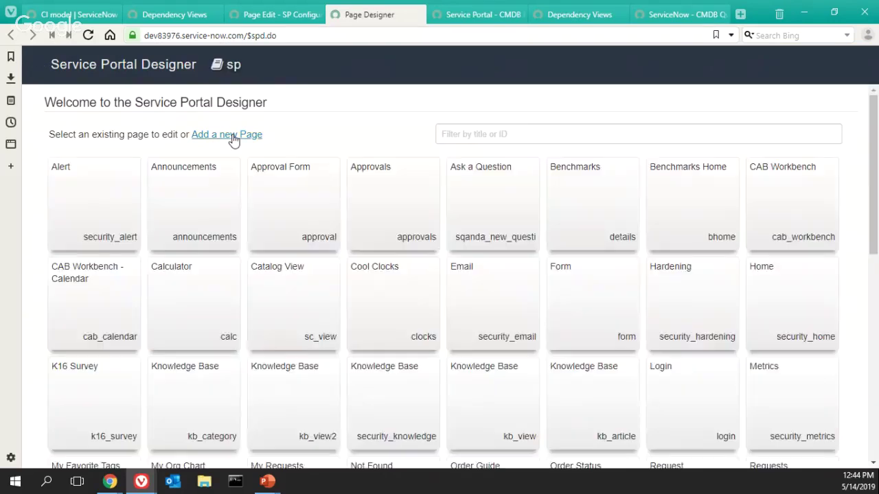
left_click(234, 136)
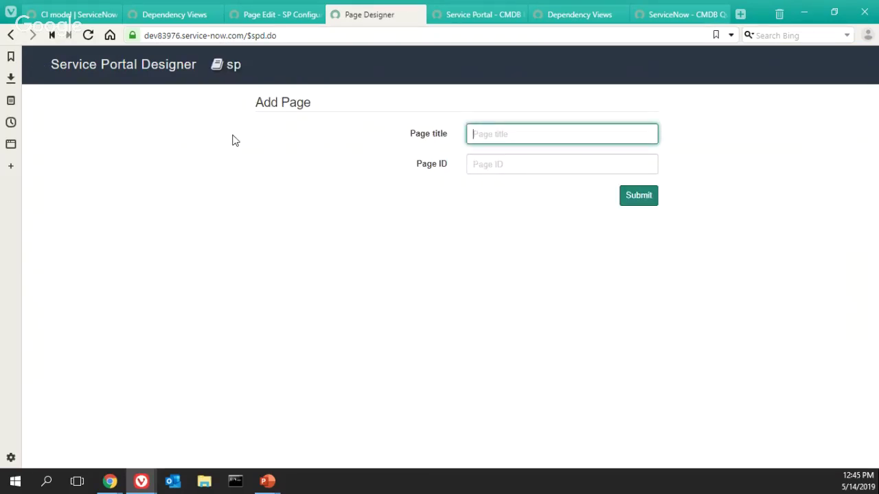
type("cmdb main")
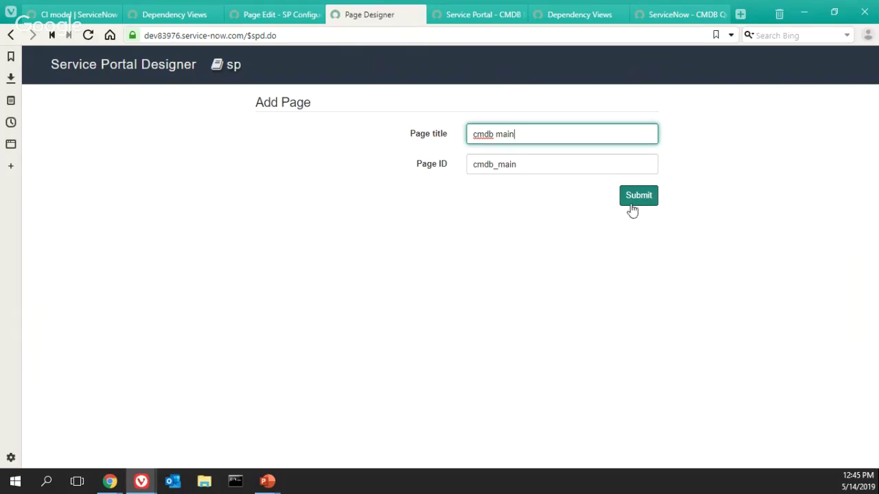
left_click(633, 204)
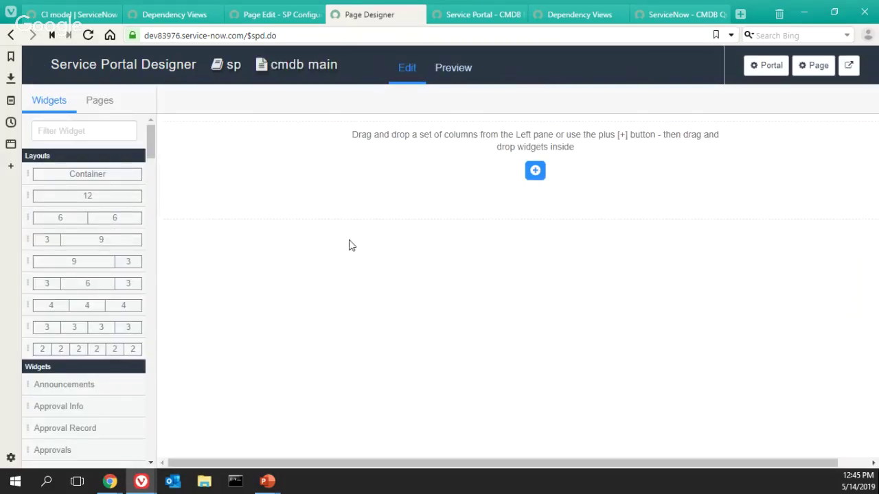
Show the column layout choices for the empty container and compare them with the CMDB Portal homepage
left_click(536, 171)
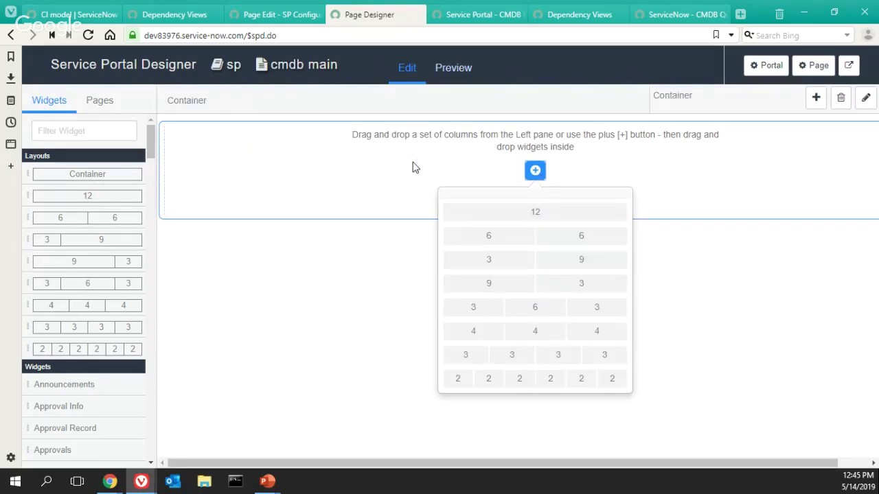
left_click(461, 9)
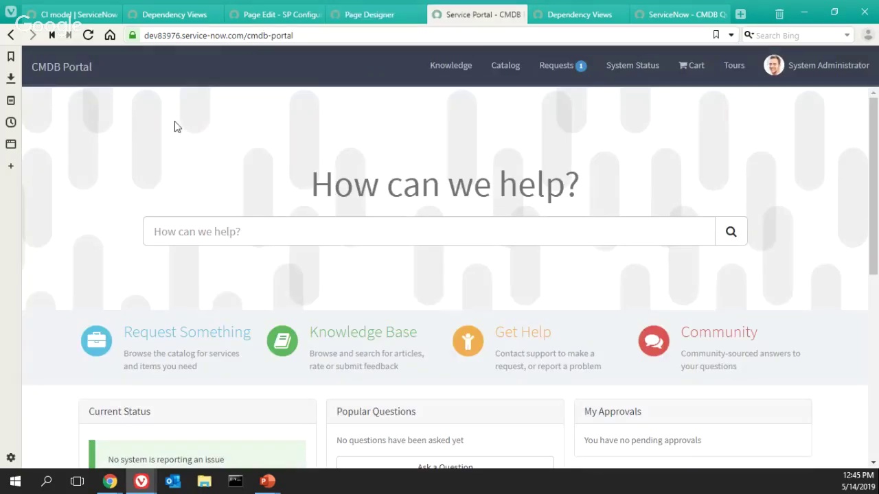
left_click(377, 17)
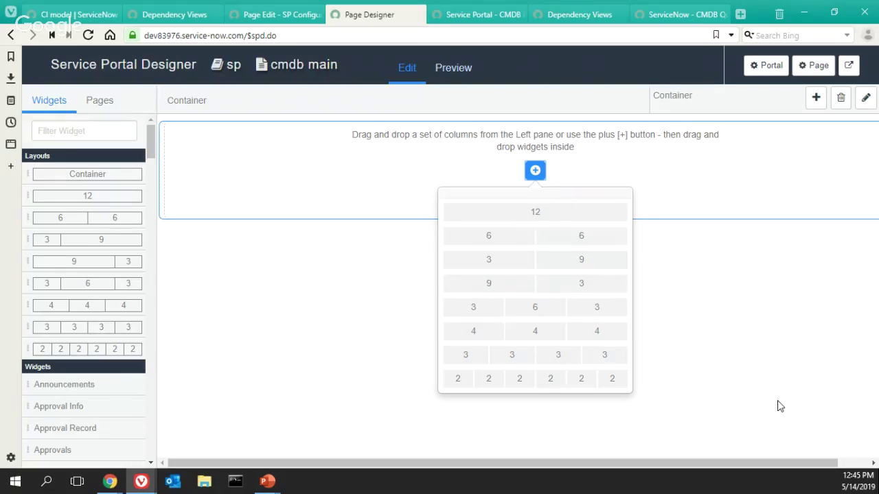
Preview the cmdb main page at phone, tablet and desktop sizes, and glance at the CI Class Manager page
left_click(457, 71)
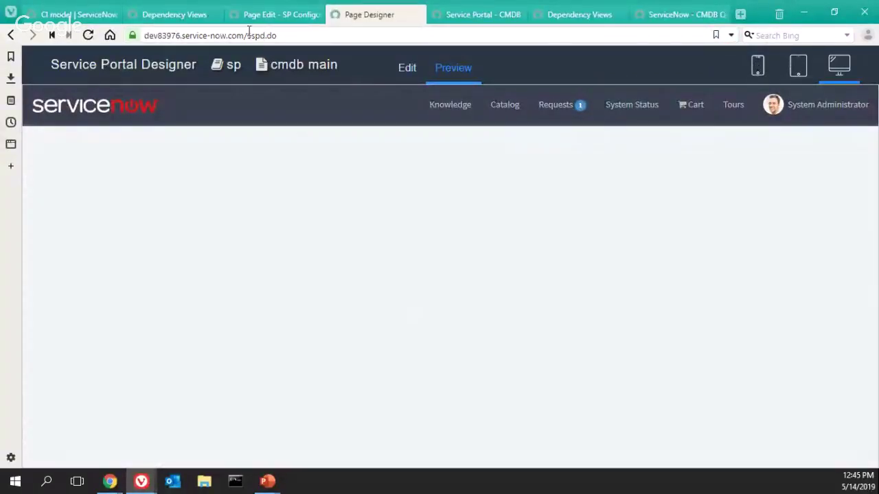
left_click(758, 66)
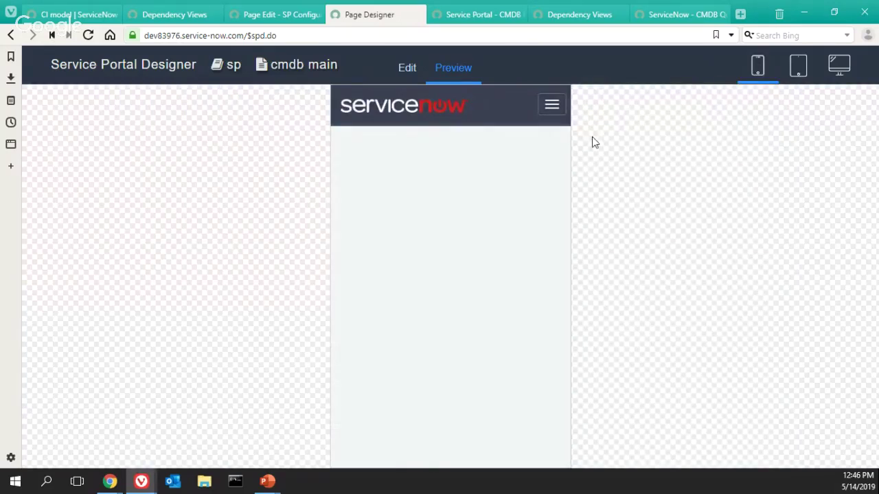
left_click(796, 69)
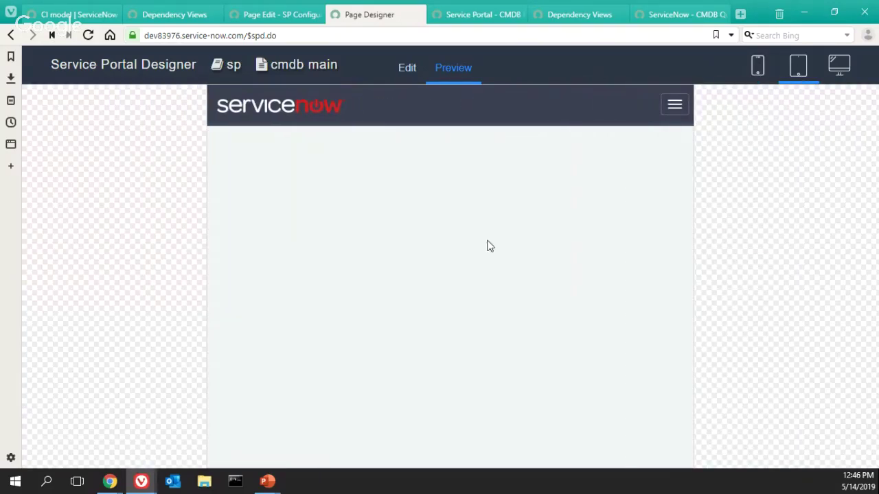
left_click(839, 66)
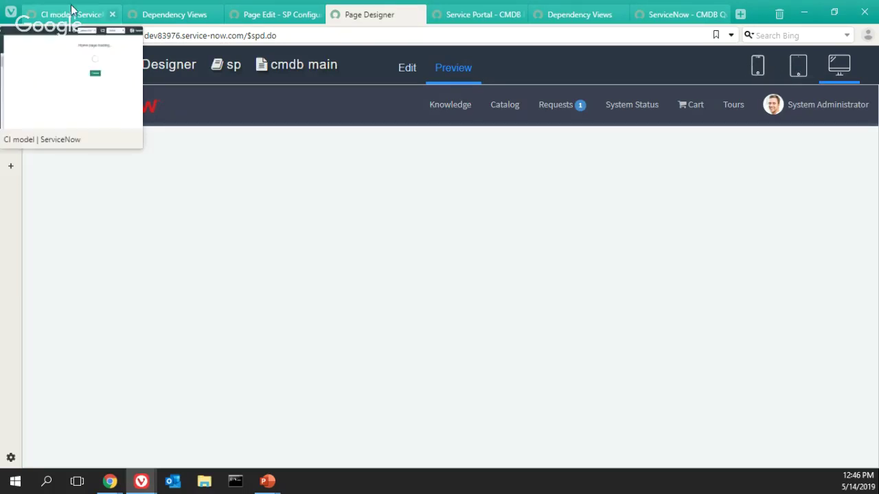
left_click(72, 14)
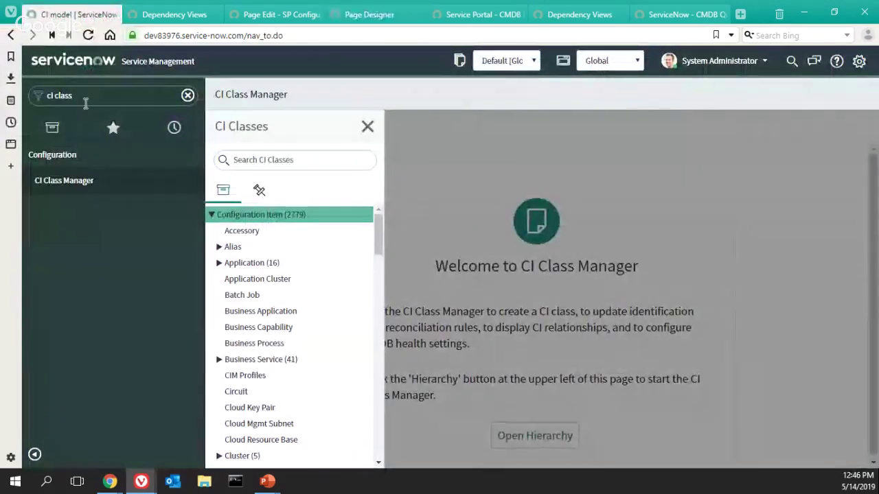
left_click(352, 14)
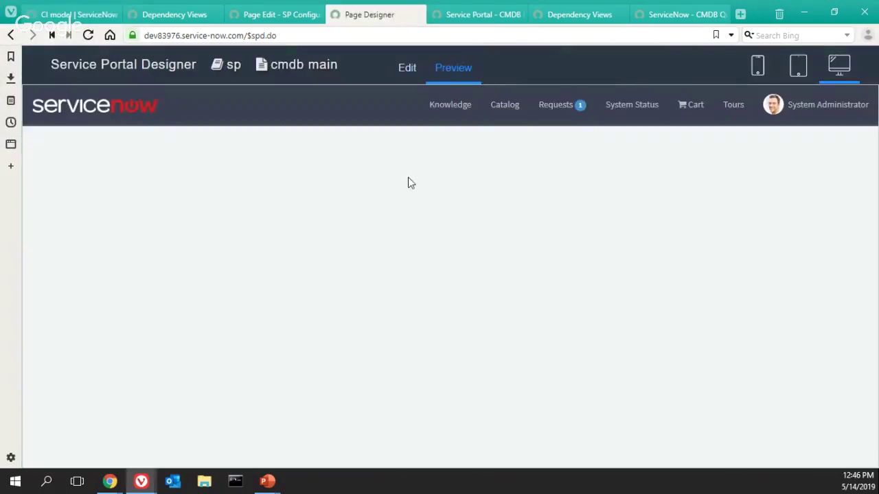
Resume editing the cmdb main page and give its empty container a single full-width 12 column layout
left_click(412, 73)
left_click(535, 170)
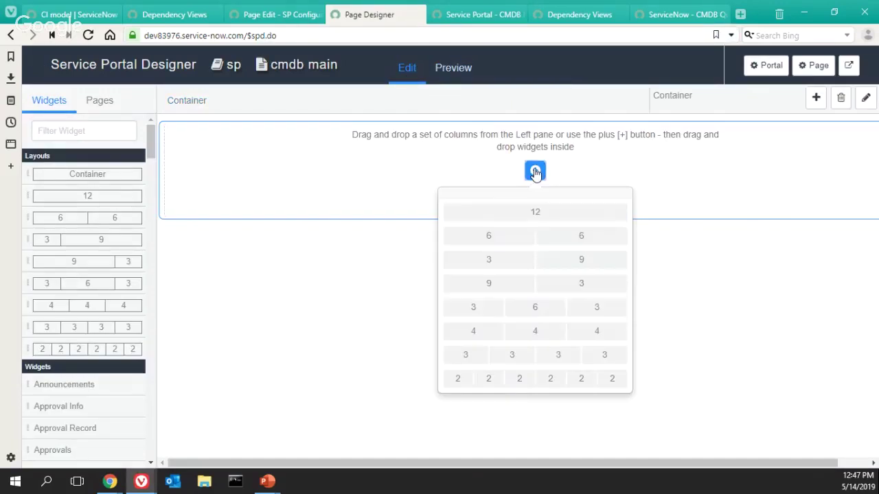
left_click(537, 217)
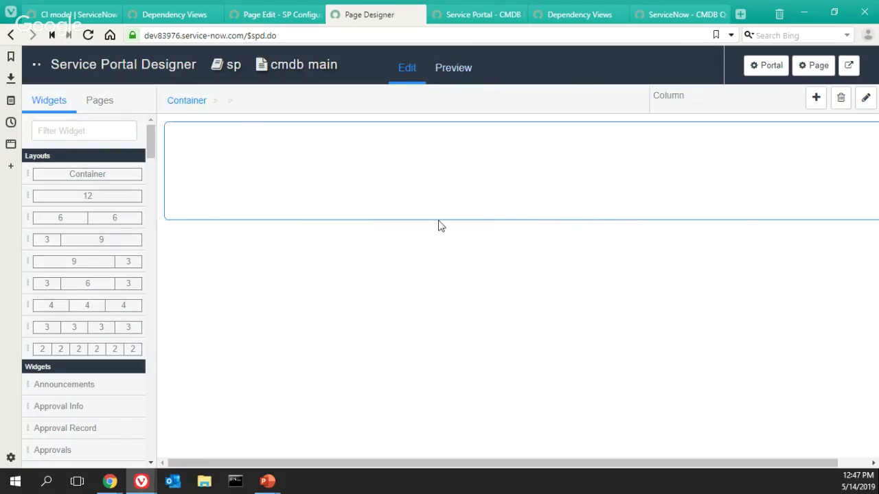
Add a second container with a 4-4-4 column layout below the first, and switch to the CI Class Manager page
left_click(816, 99)
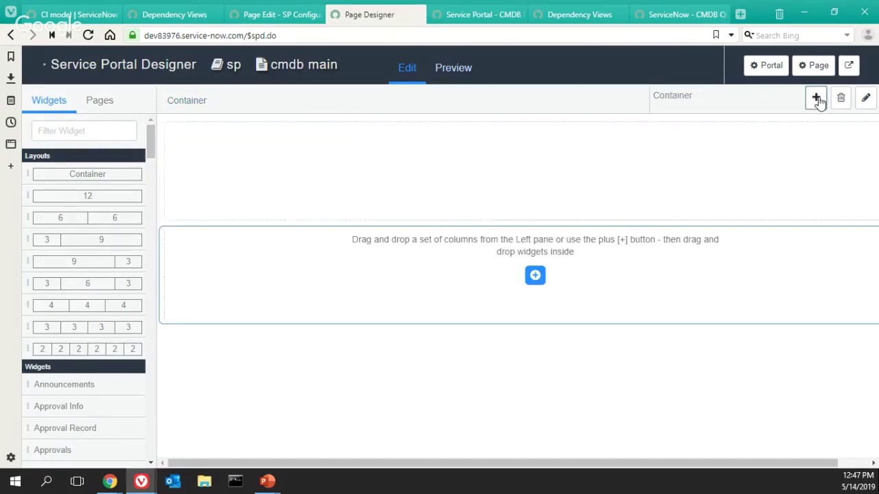
left_click(536, 278)
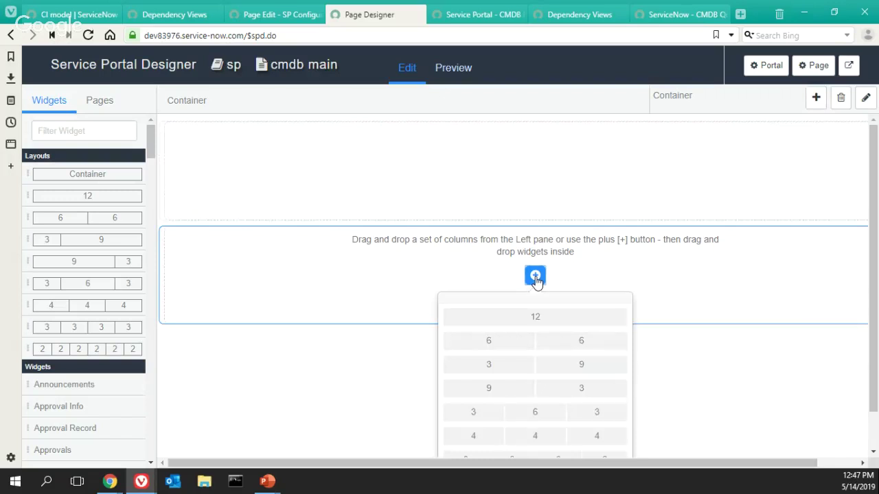
left_click(539, 438)
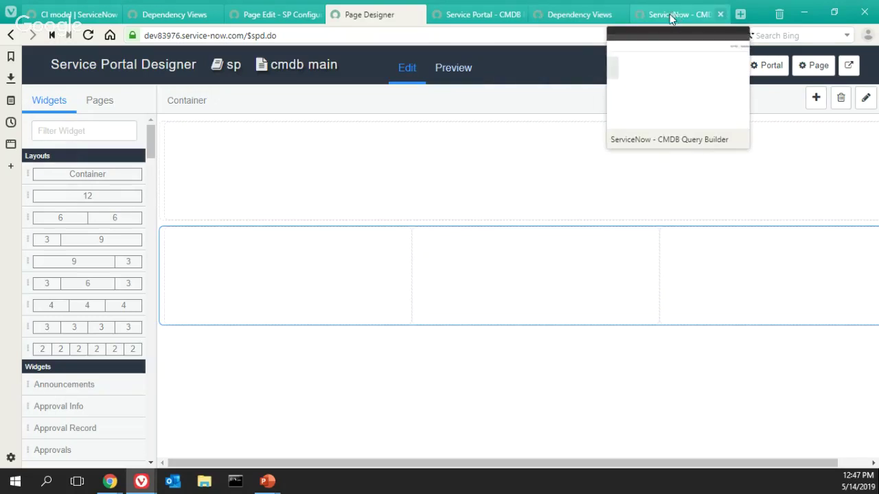
left_click(76, 15)
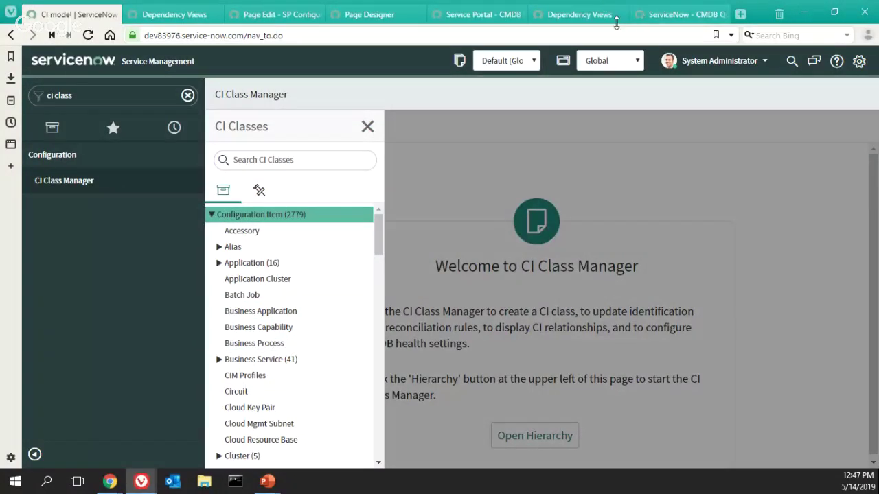
Open the CI Class Manager module record, show its link type settings and select the whole Arguments value
left_click(171, 180)
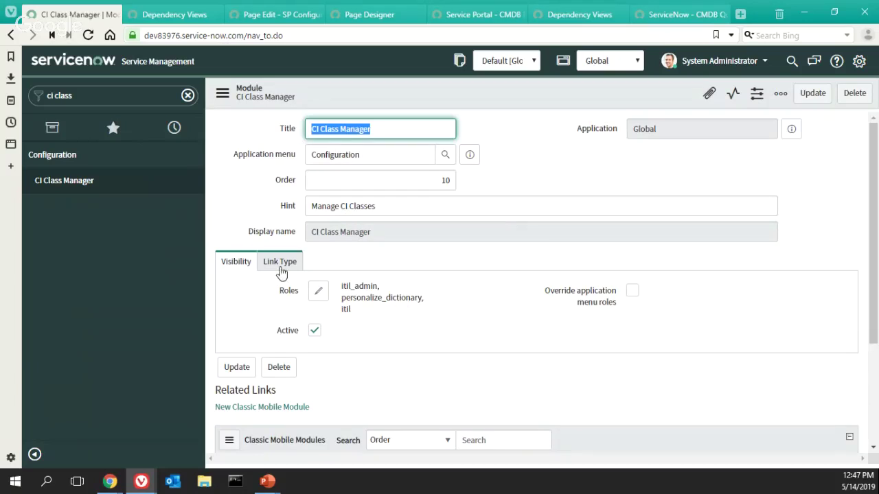
scroll(336, 261, "down", 2)
left_click(285, 133)
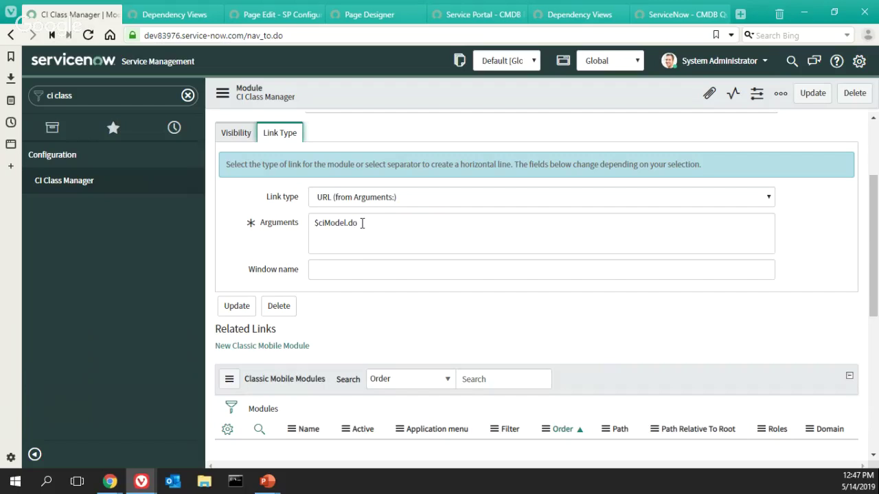
left_click_drag(361, 223, 300, 226)
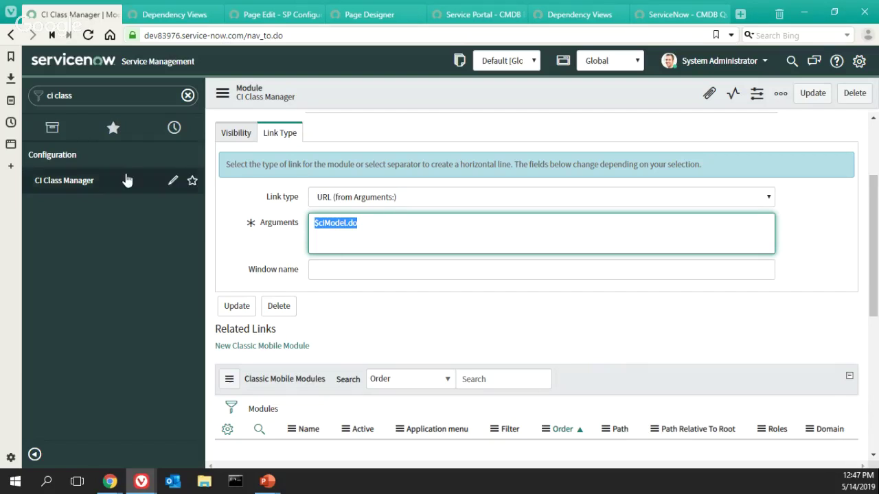
Glance at the CMDB Core diagram slide and return to the cmdb main page in the Page Designer, closing the first Dependency Views page
key("alt+Tab")
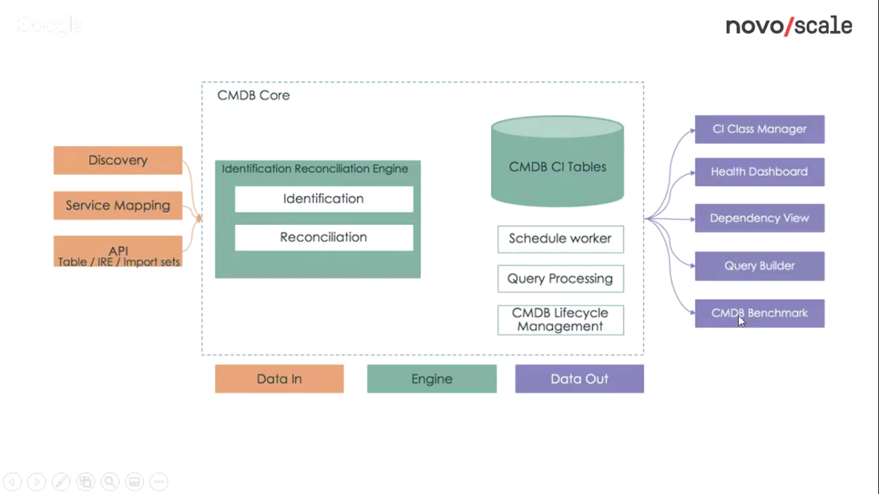
key("alt+Tab")
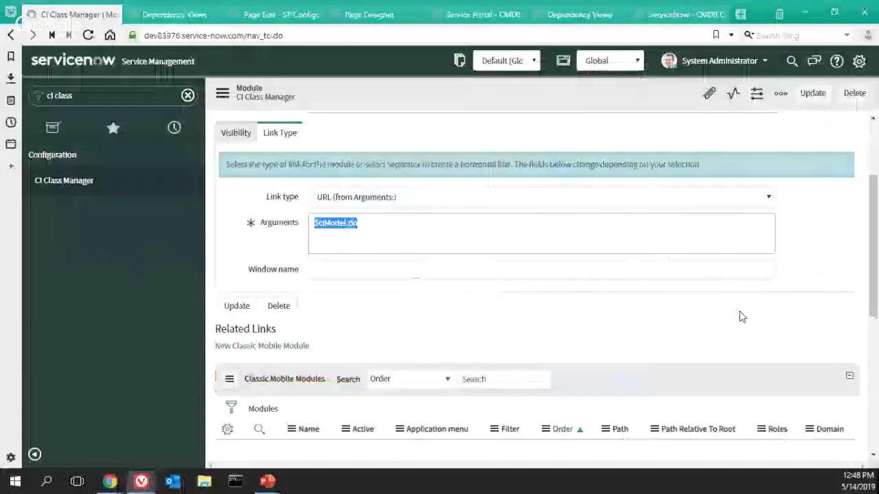
left_click(175, 16)
left_click(214, 15)
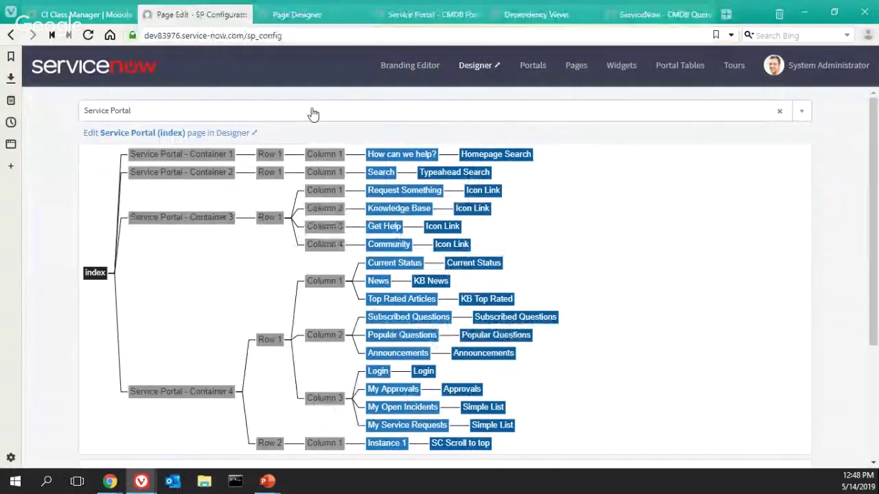
left_click(309, 13)
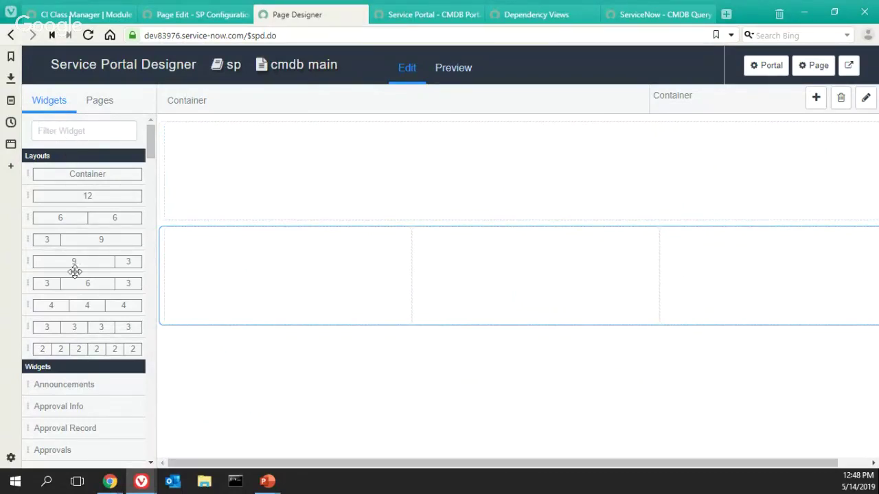
Find the Homepage Search widget by filtering for "home" and place it in the full-width row above the three columns
scroll(73, 300, "down", 3)
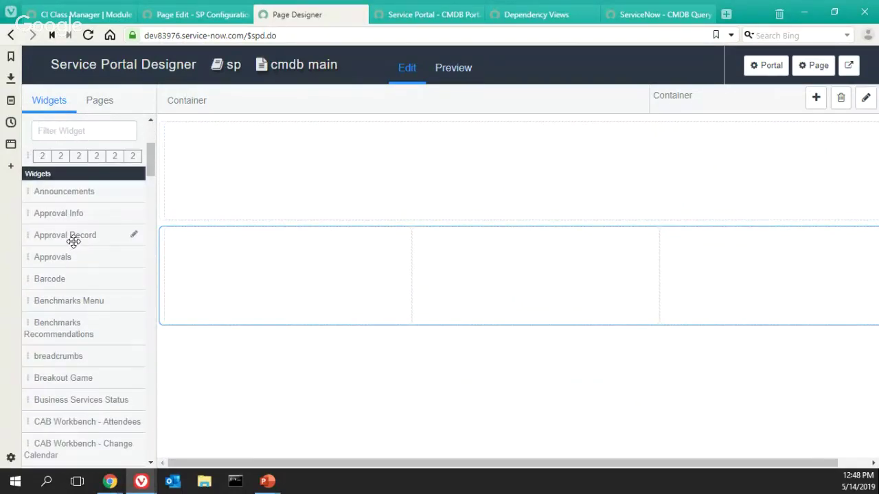
scroll(73, 240, "down", 6)
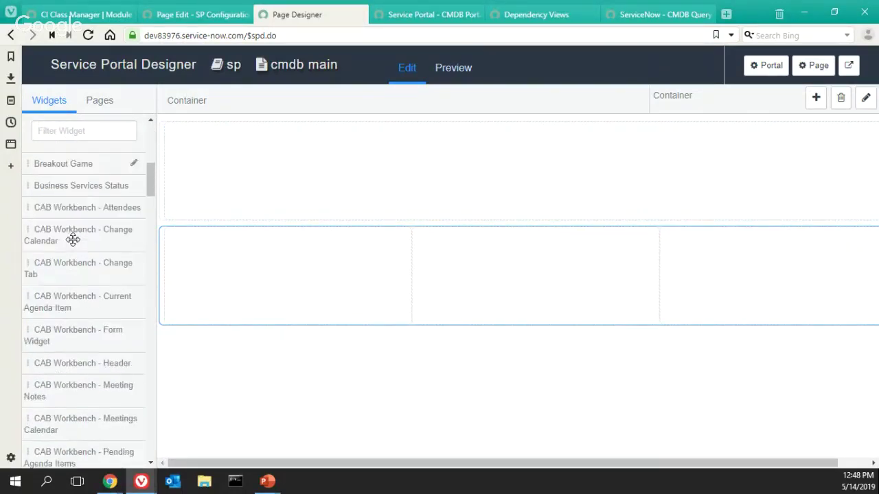
scroll(72, 238, "down", 5)
scroll(70, 235, "up", 15)
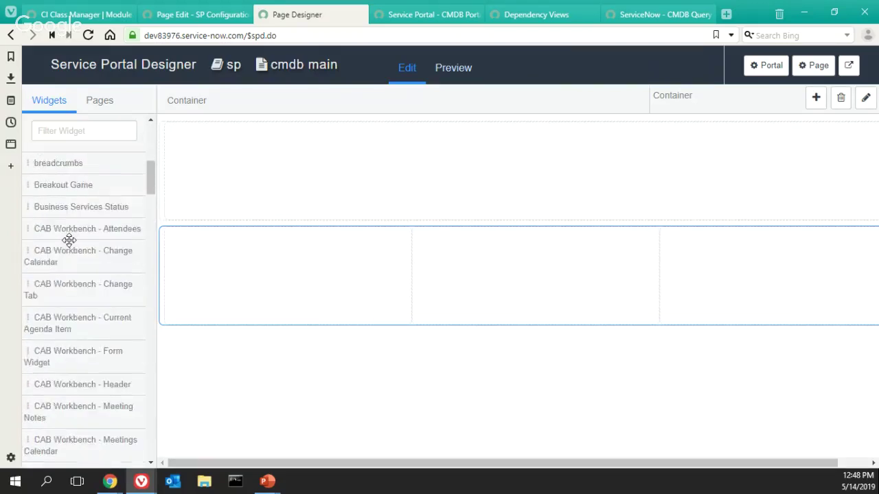
left_click(63, 129)
type("home")
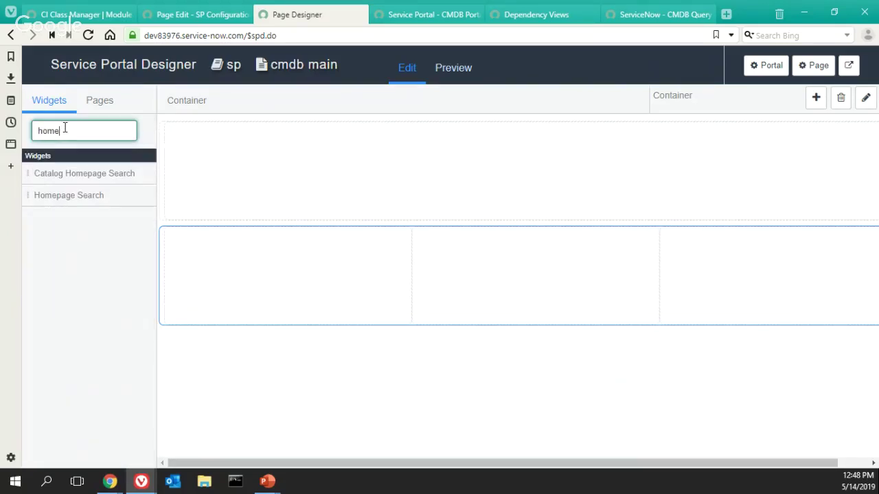
left_click_drag(65, 195, 386, 186)
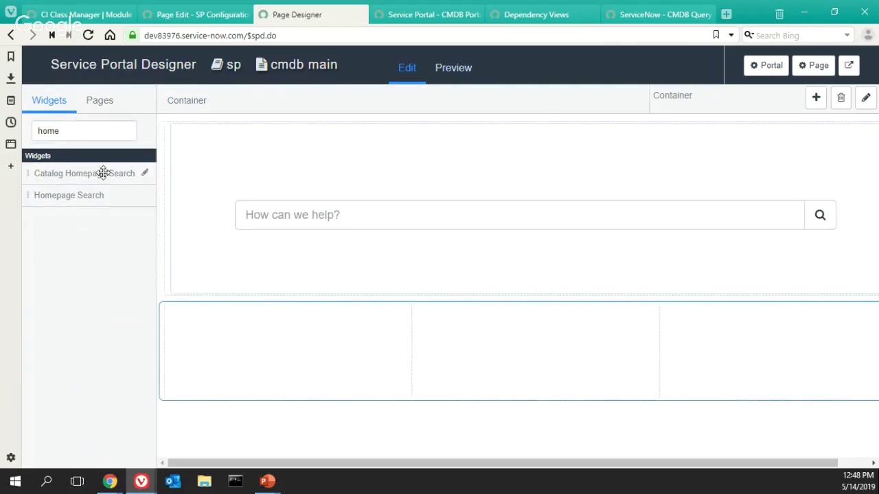
Filter the widgets for "ico" and place an Icon Link widget in each of the three columns below the search
double_click(74, 131)
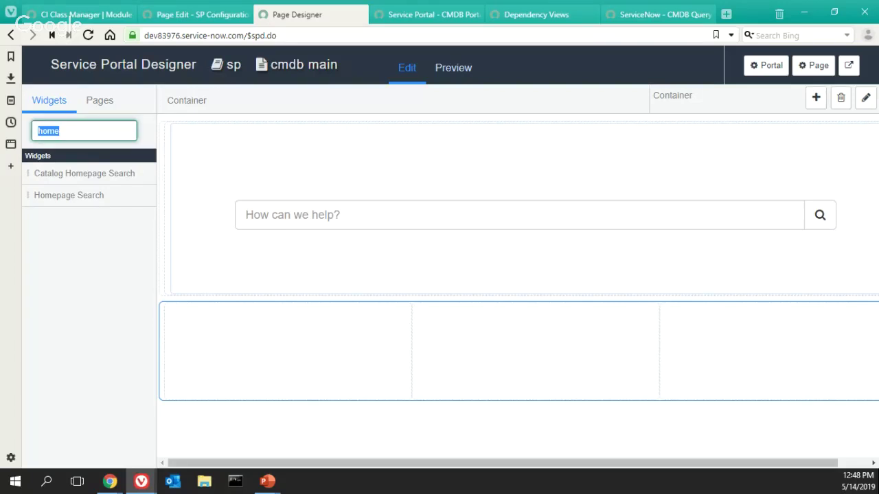
type("ico")
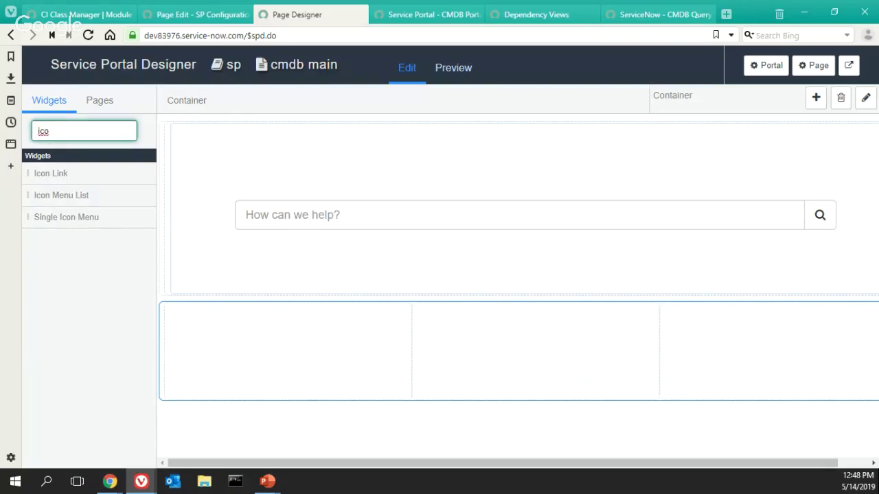
left_click_drag(41, 173, 253, 350)
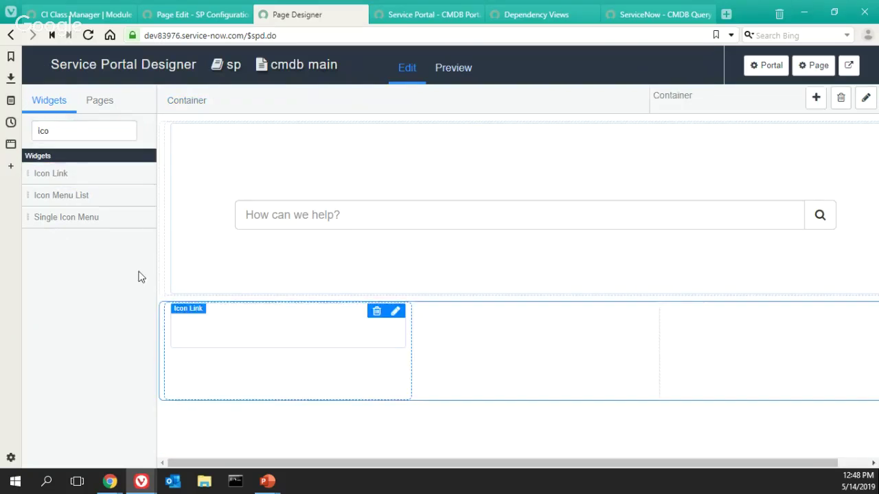
left_click_drag(49, 172, 508, 346)
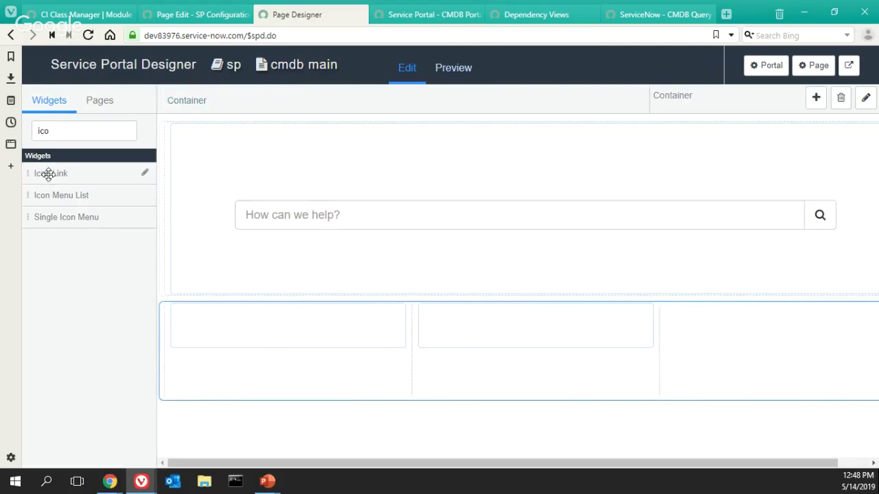
left_click_drag(45, 173, 704, 347)
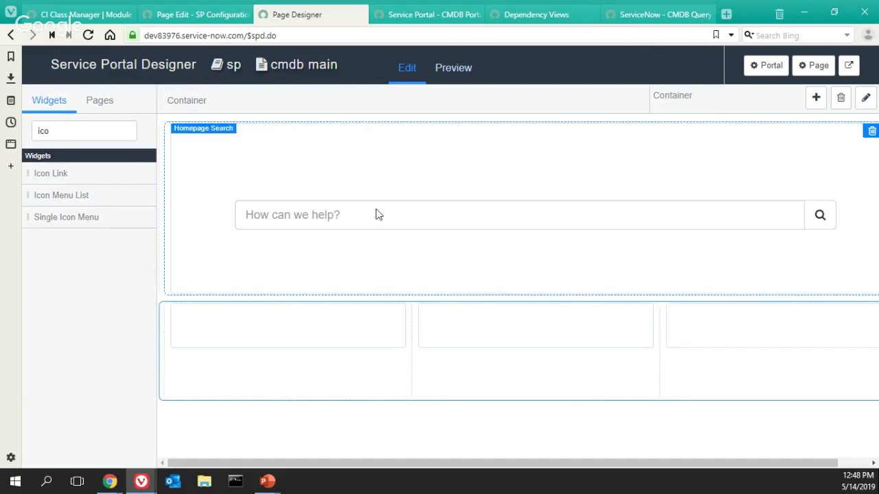
Preview the cmdb main page with its search widget and return to editing the layout
left_click(364, 173)
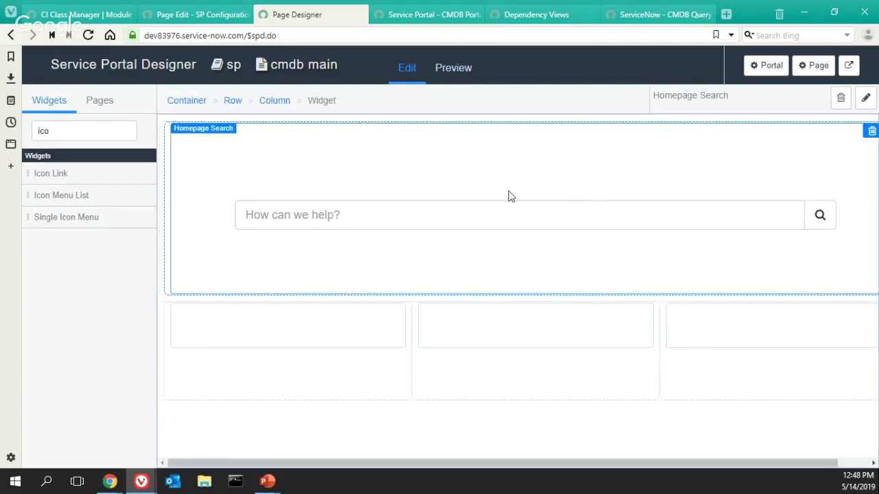
left_click(452, 69)
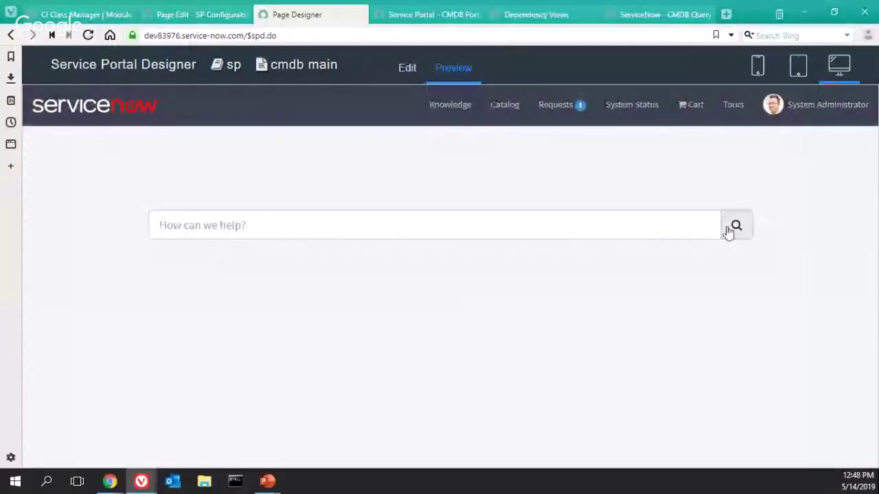
left_click(404, 71)
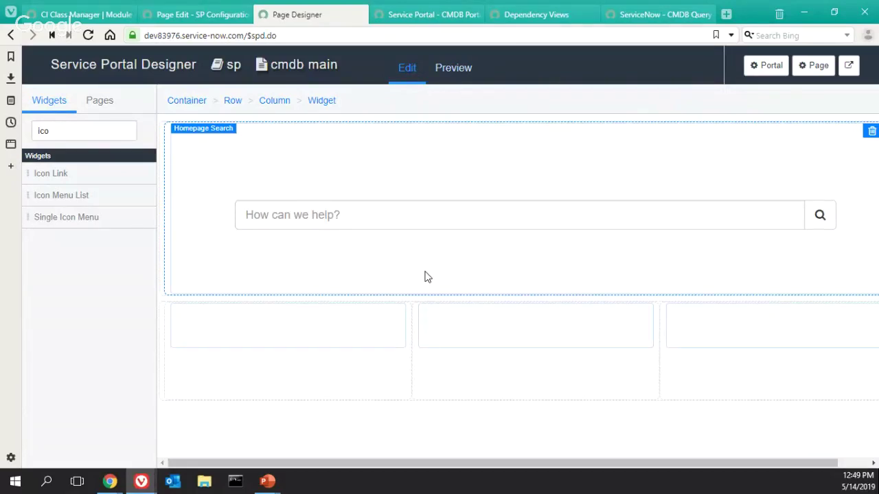
Copy the $ciModel.do argument from the CI Class Manager module's link settings
left_click(83, 15)
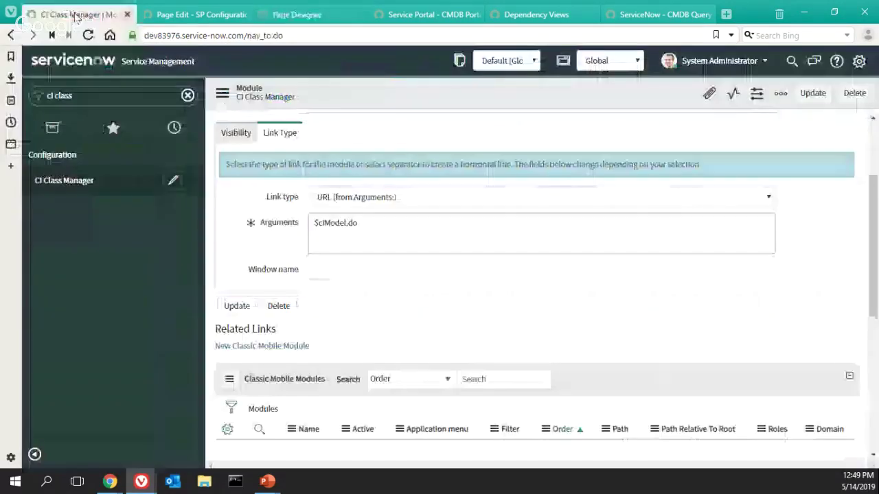
double_click(350, 224)
key("ctrl+c")
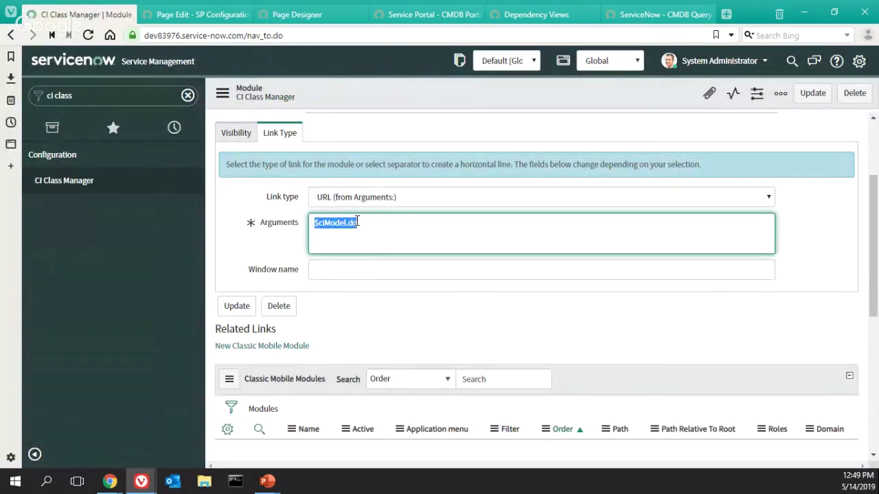
Return to the page designer, open the first column's Icon Link for editing and look over its page and presentation options
left_click(309, 15)
mouse_move(290, 345)
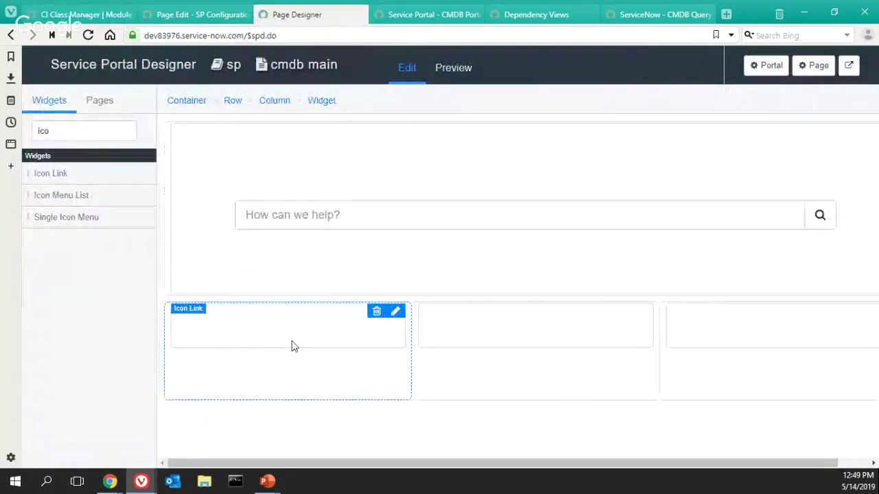
left_click(397, 313)
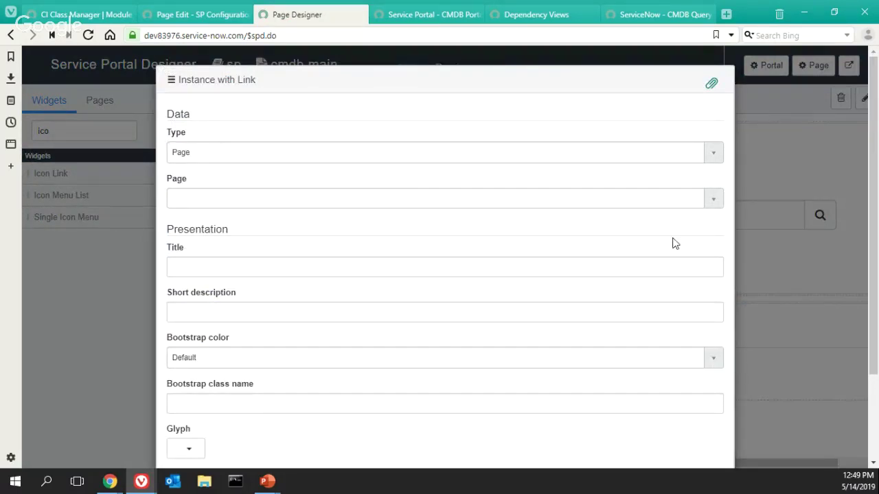
left_click(713, 199)
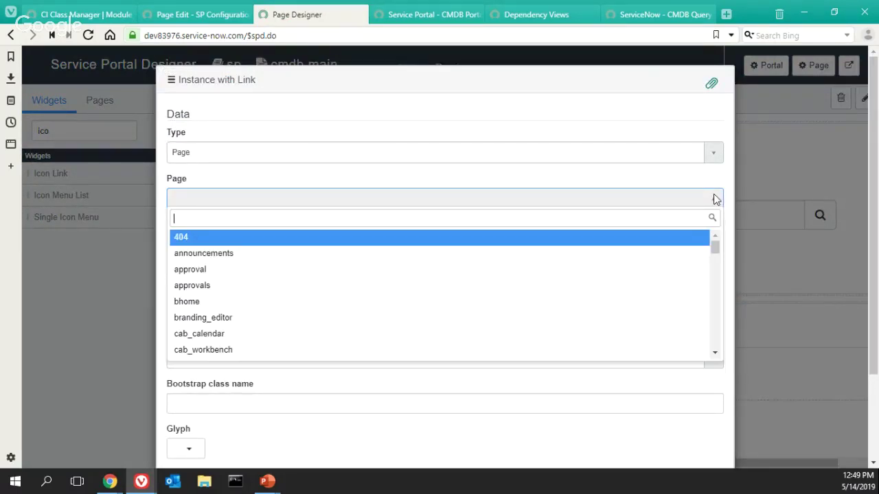
left_click(455, 199)
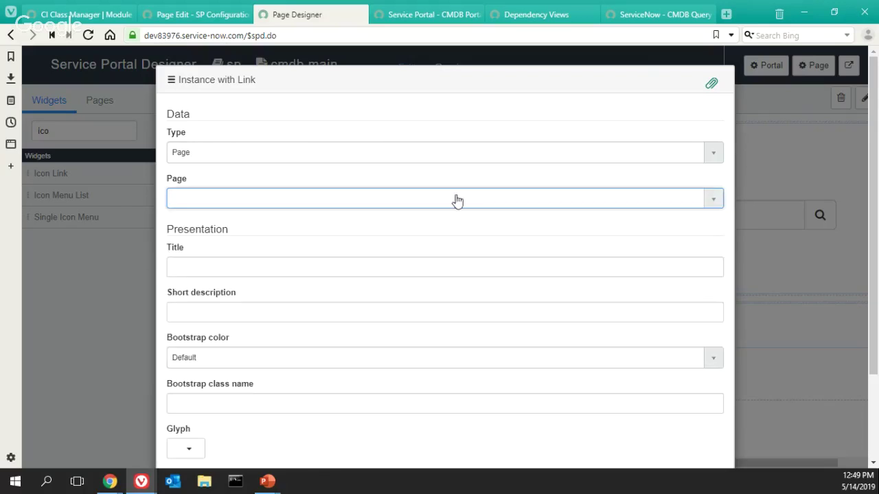
scroll(261, 232, "down", 1)
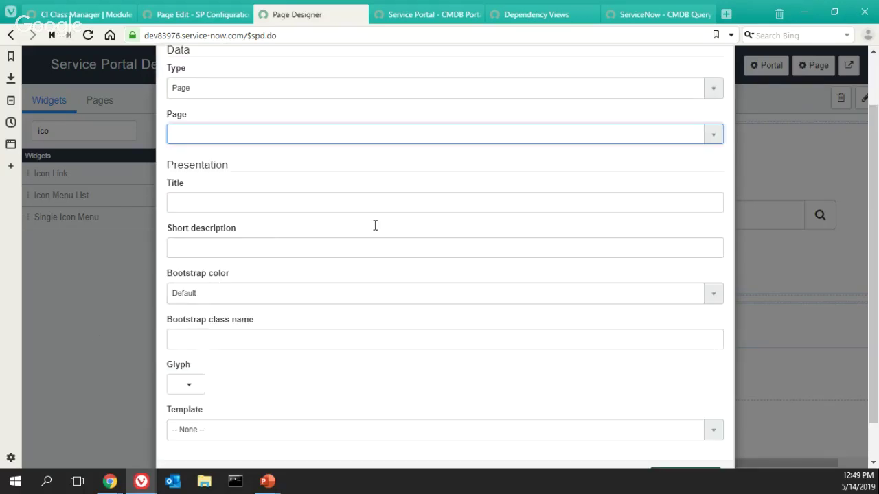
scroll(300, 273, "down", 1)
scroll(277, 277, "up", 2)
scroll(277, 276, "down", 2)
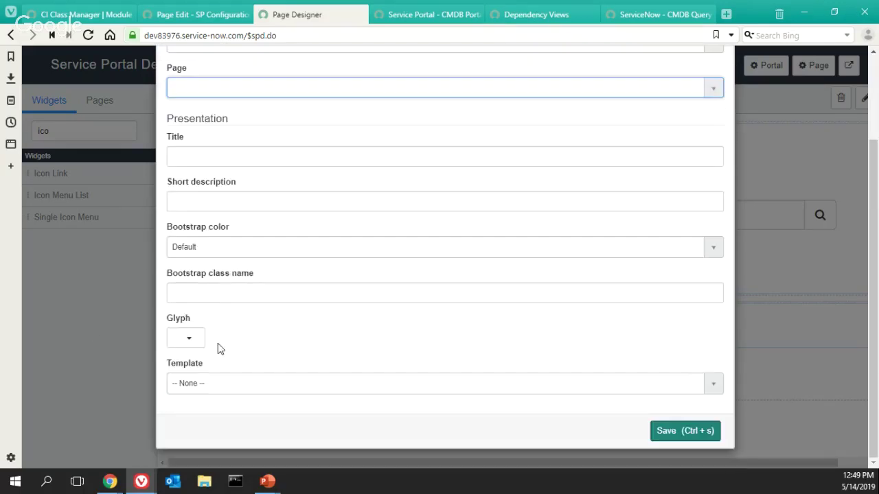
Search the glyphs for "gear", clear the search and choose the magnifying glass as the Icon Link's glyph
left_click(191, 339)
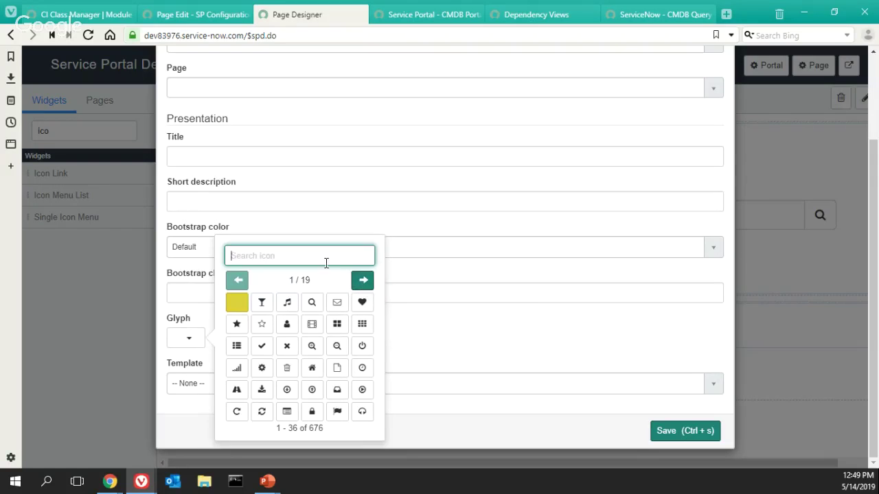
type("gear")
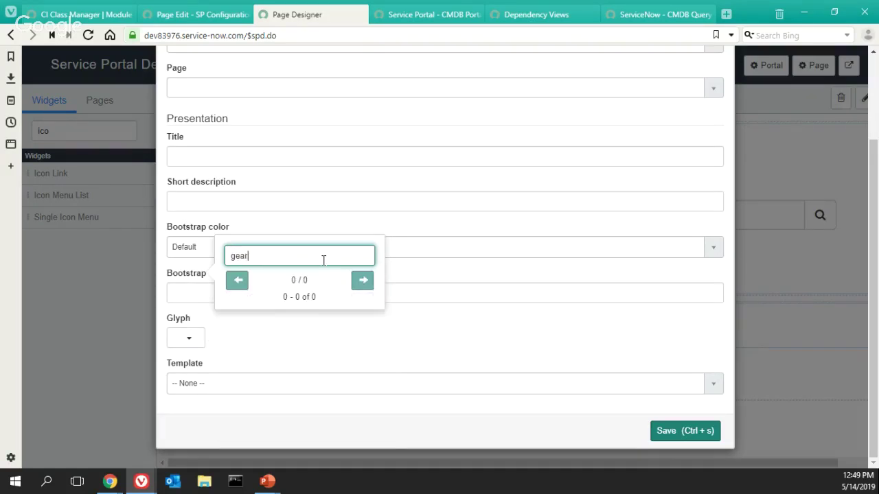
key("BackSpace")
key("BackSpace")
key("BackSpace")
key("BackSpace")
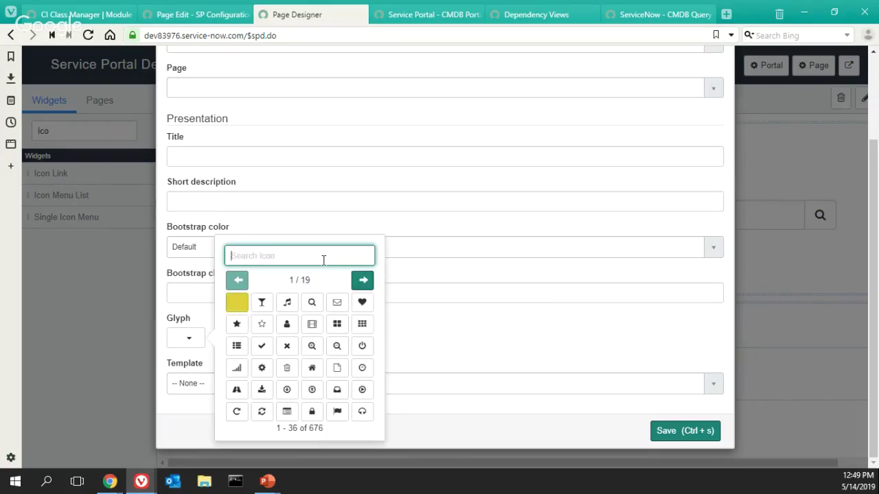
left_click(311, 302)
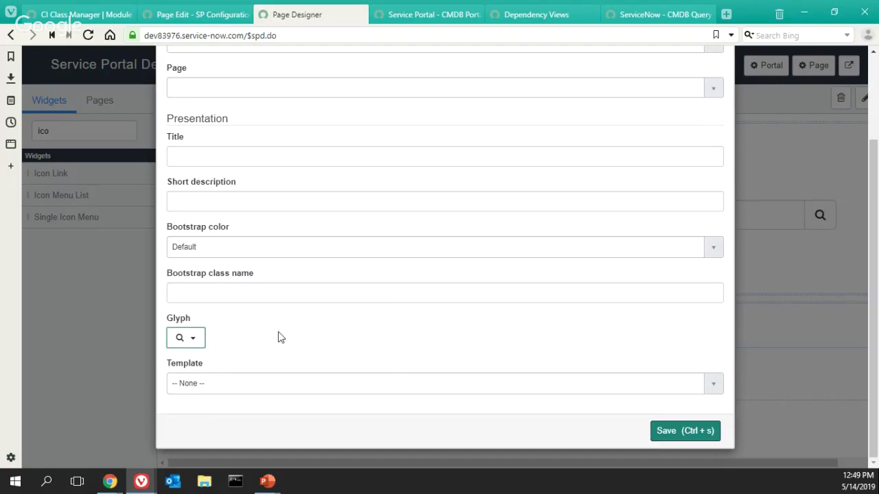
Set the Icon Link's type to URL and paste $ciModel.do as its HREF / URL
scroll(278, 337, "up", 3)
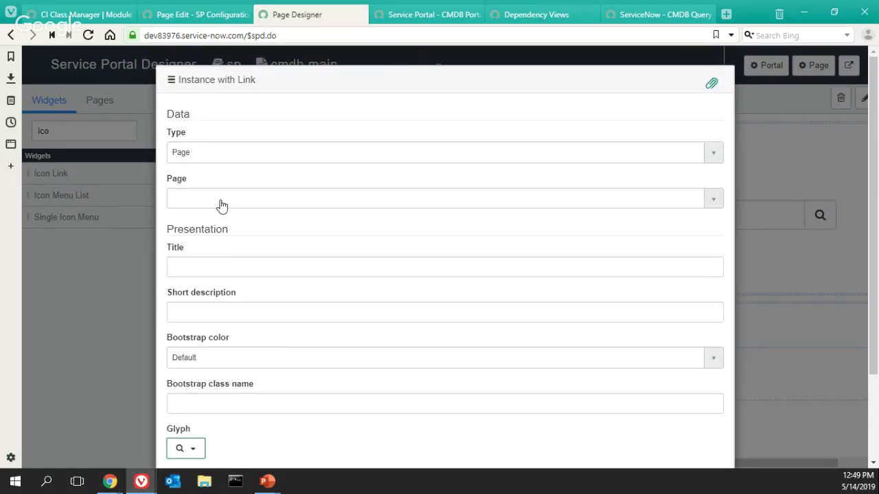
left_click(584, 156)
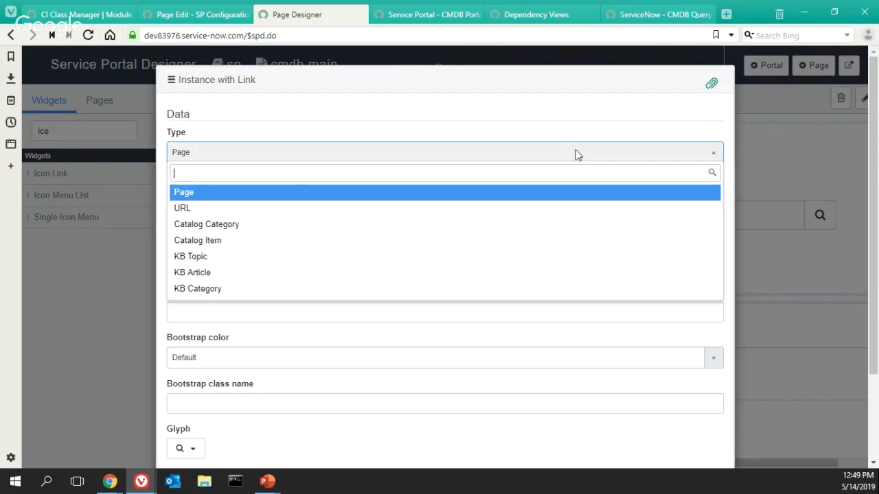
left_click(182, 209)
left_click(220, 201)
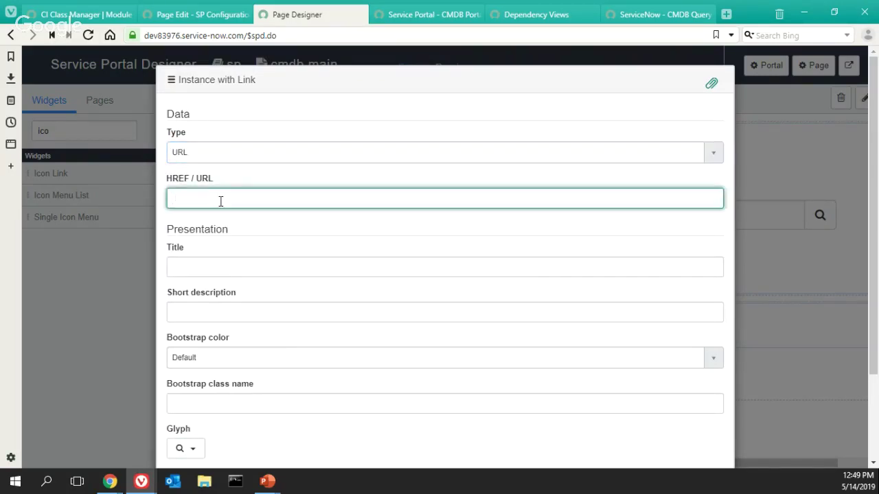
key("ctrl+v")
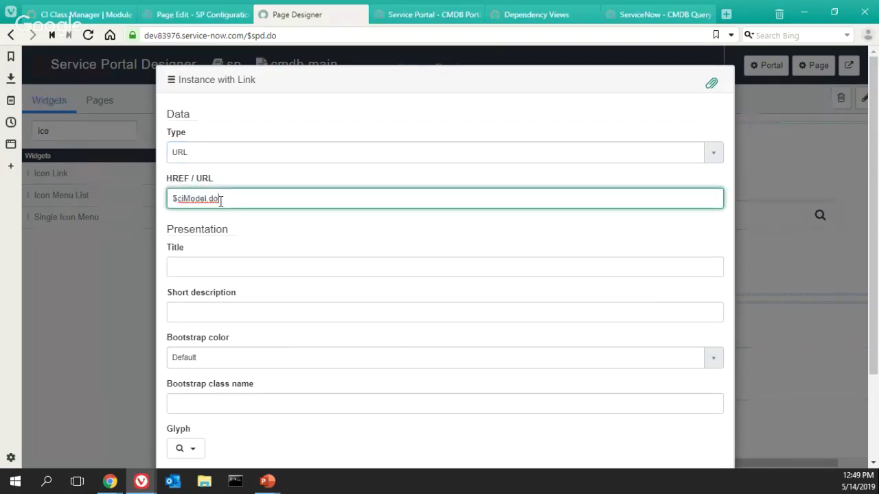
Enter "CI Class Manager" as the Icon Link's title, correcting the spelling of "Class"
left_click(271, 264)
type("CI Cl")
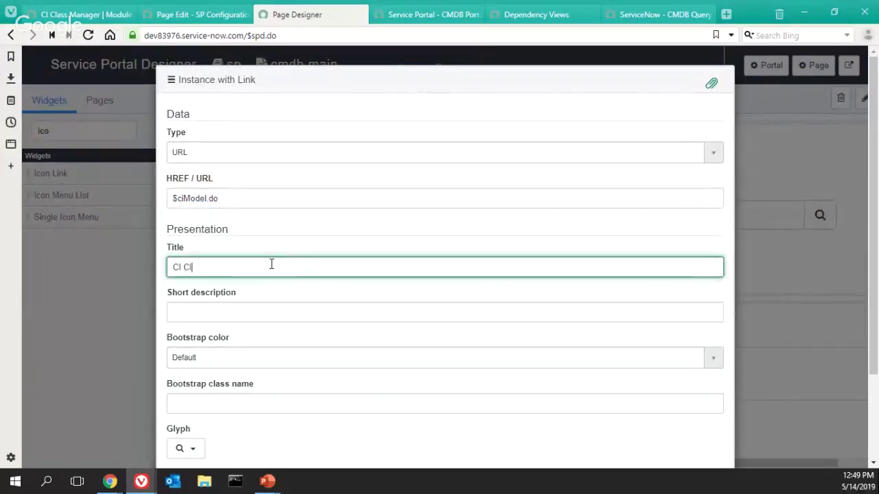
type("as Manager")
left_click(200, 267)
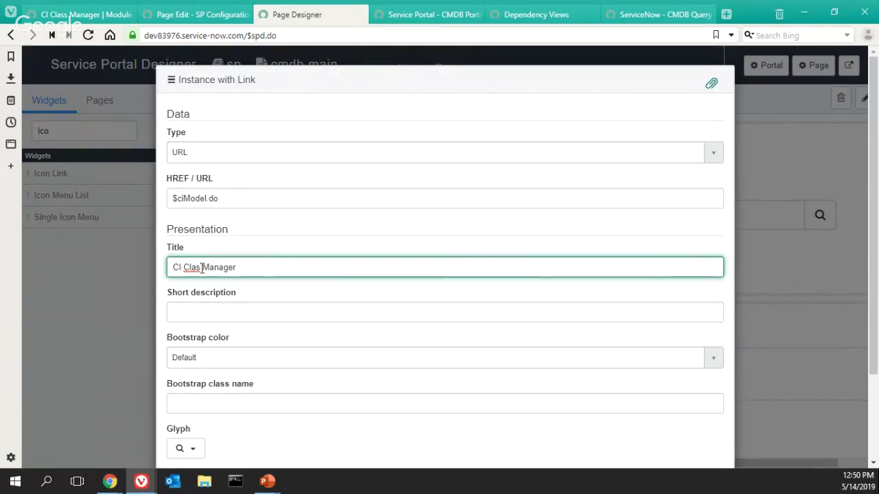
type("s")
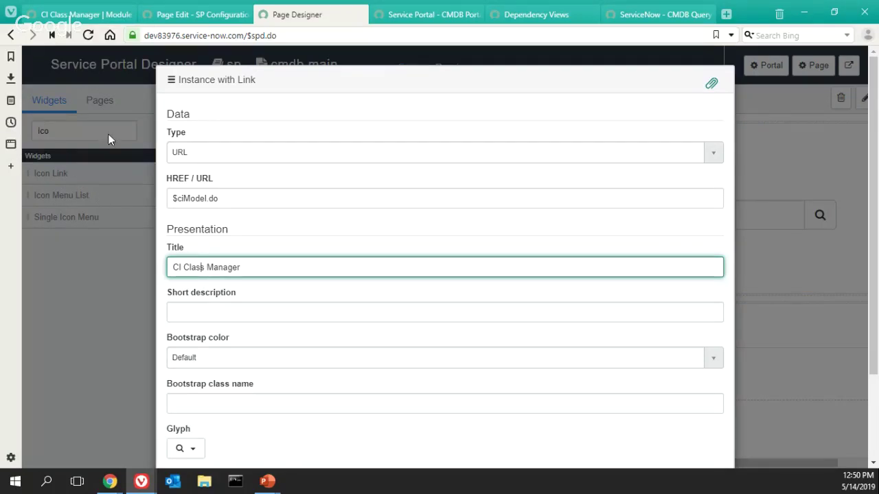
Enter the short description "Check all the CI Distribution right here" and save the Icon Link
left_click(195, 314)
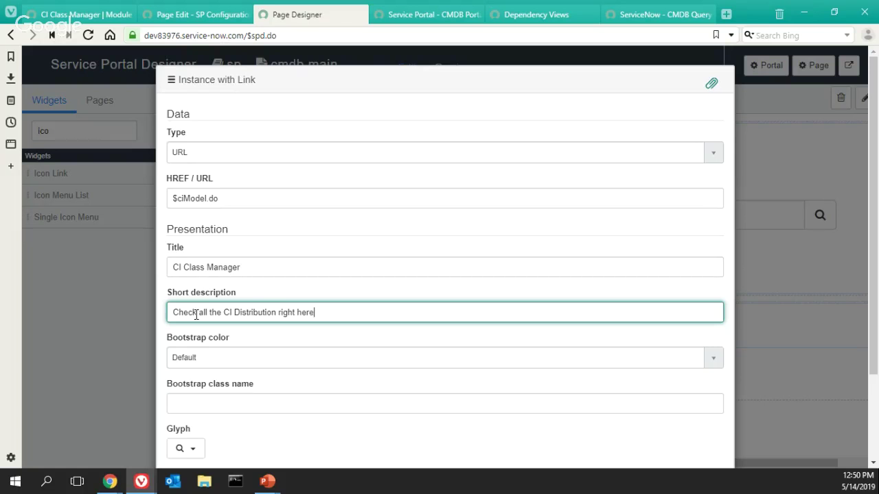
scroll(342, 308, "down", 2)
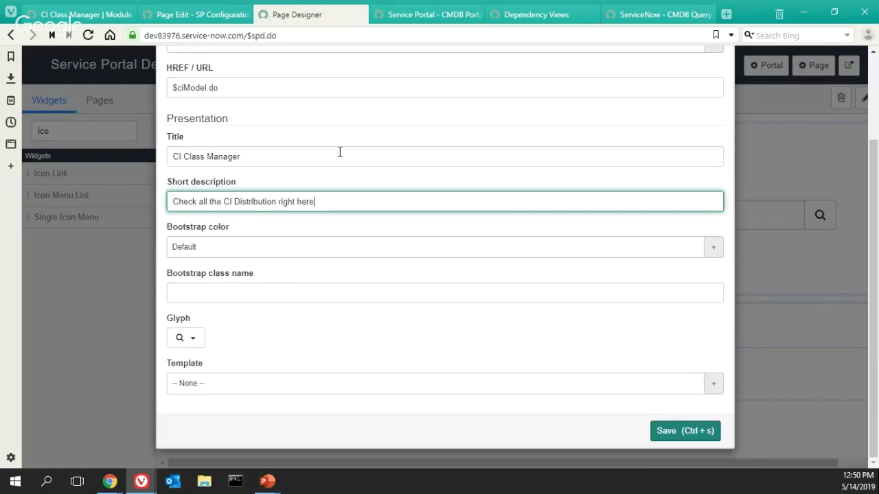
left_click(679, 431)
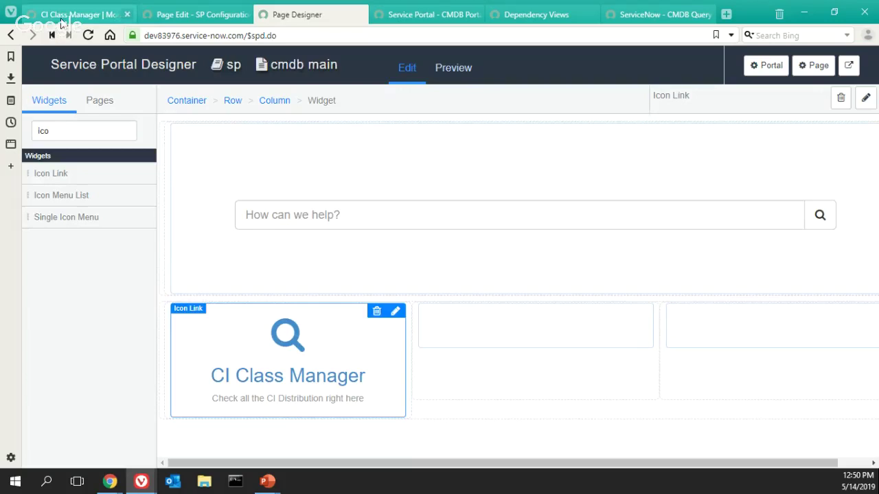
Open the CI Class Manager module to check its welcome page, and glance at the CMDB Core slide before returning to the Page Designer
left_click(86, 15)
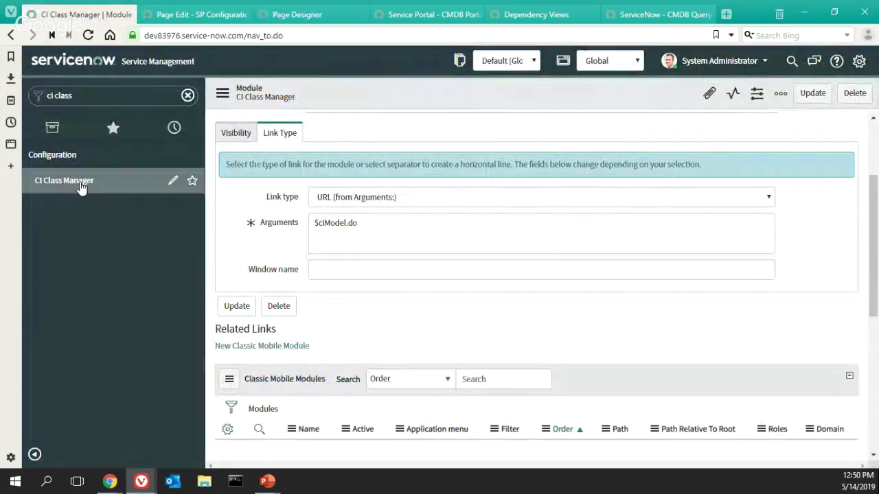
left_click(44, 193)
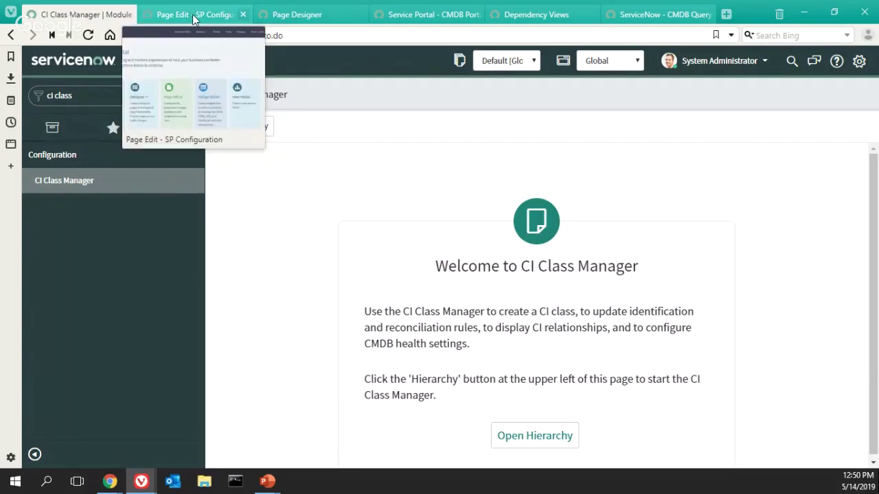
left_click(294, 19)
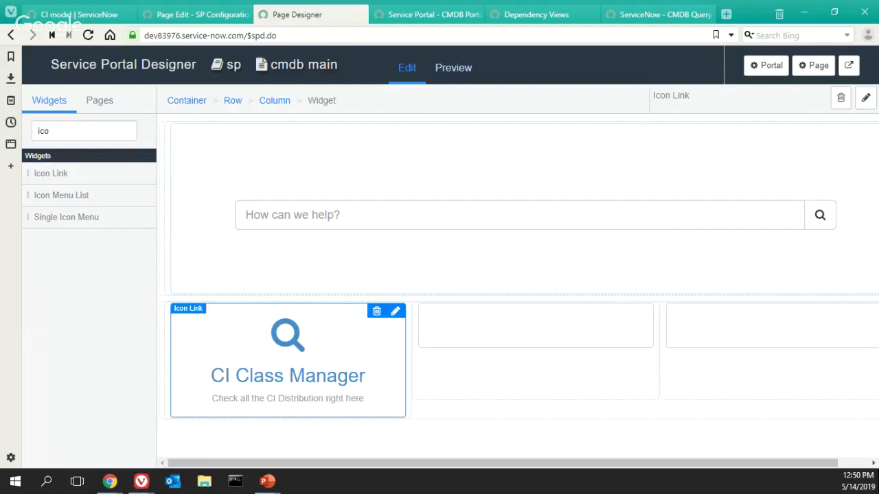
key("alt+Tab")
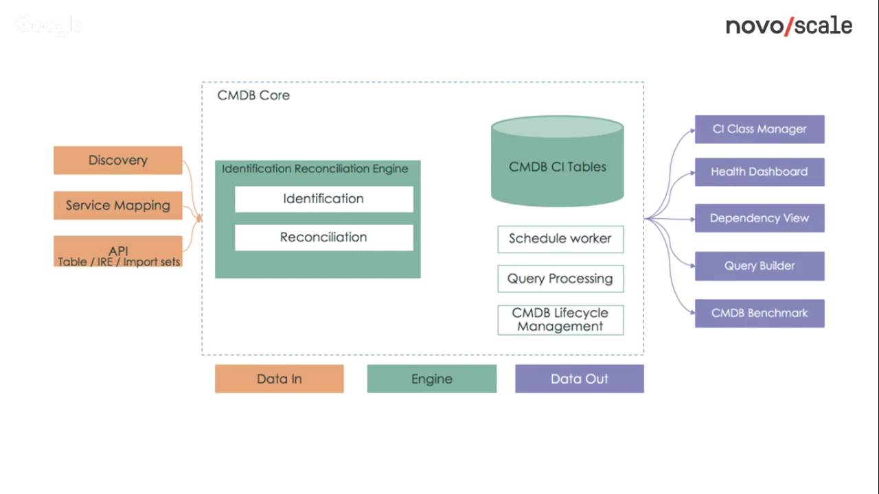
key("alt+Tab")
Open the options of the middle column's Icon Link and set its type to URL
left_click_drag(69, 176, 620, 337)
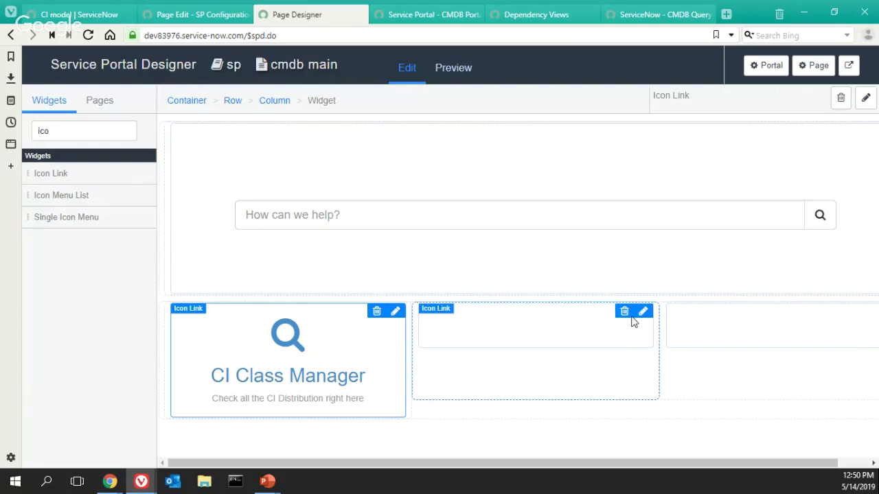
left_click(649, 315)
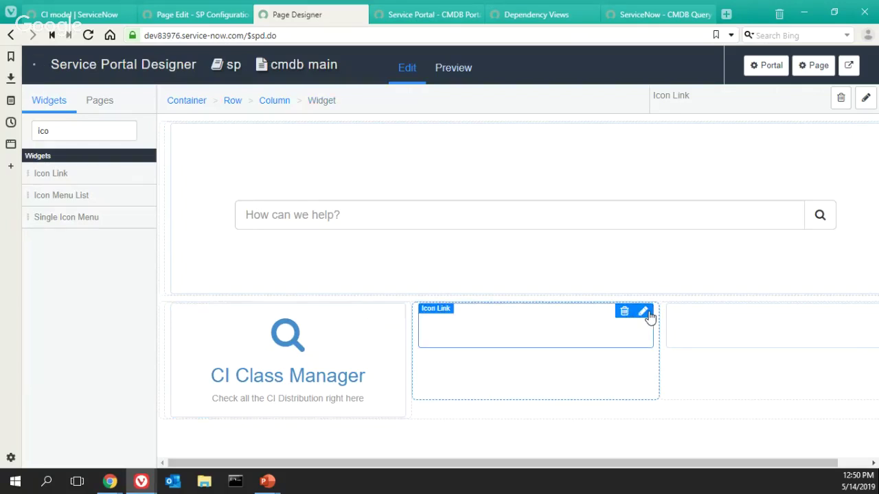
left_click(645, 313)
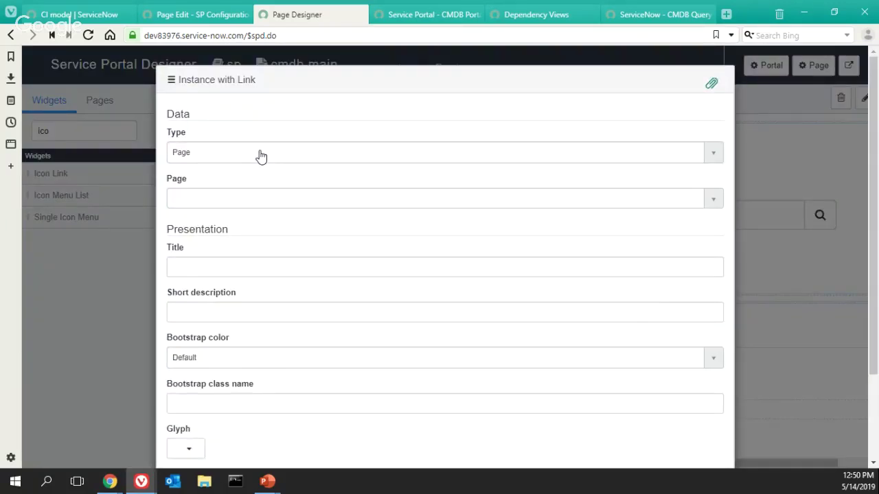
left_click(261, 156)
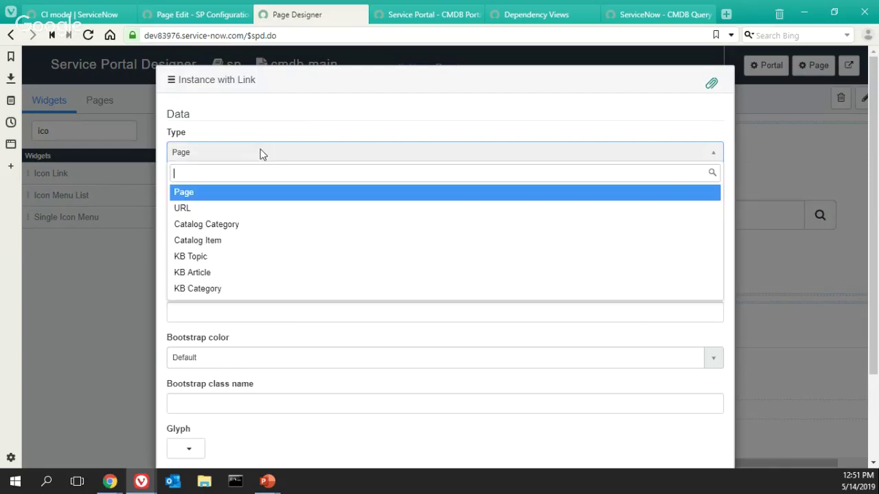
left_click(199, 212)
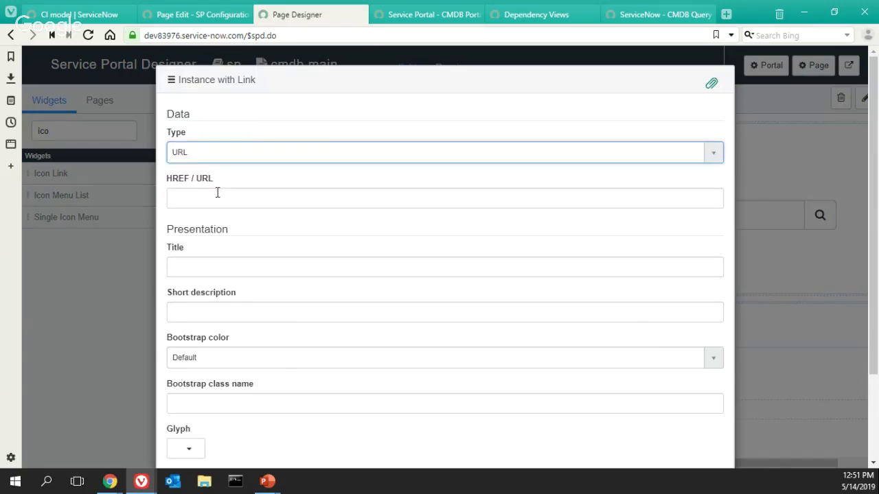
left_click(539, 14)
left_click(302, 35)
key("ctrl+c")
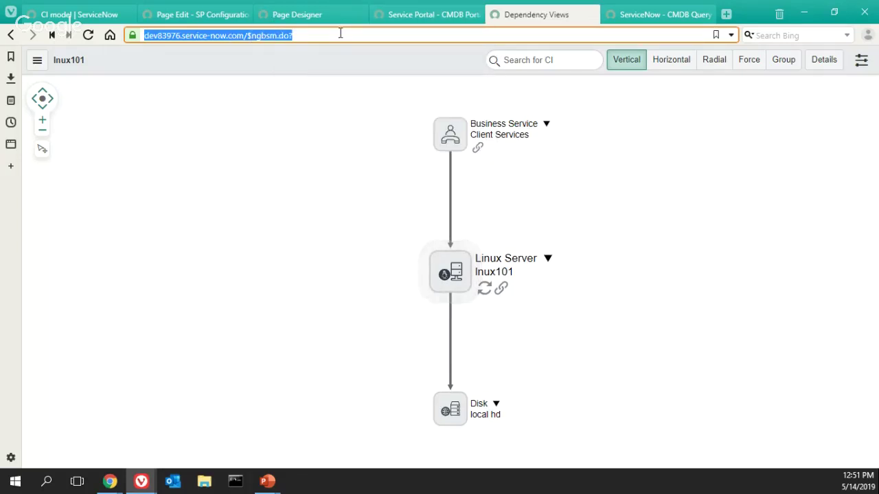
left_click(357, 14)
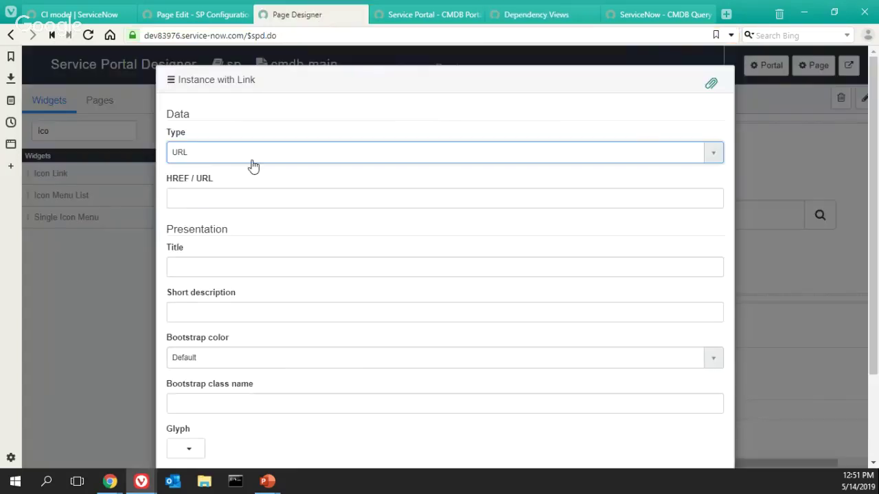
left_click(235, 196)
key("ctrl+v")
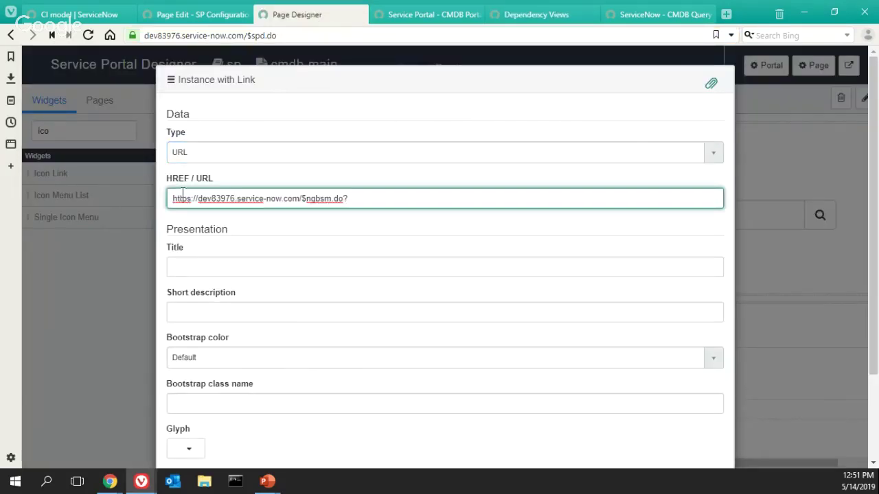
Title the Icon Link "Dependency View" and enter the short description "Checking CI Relations"
left_click(256, 268)
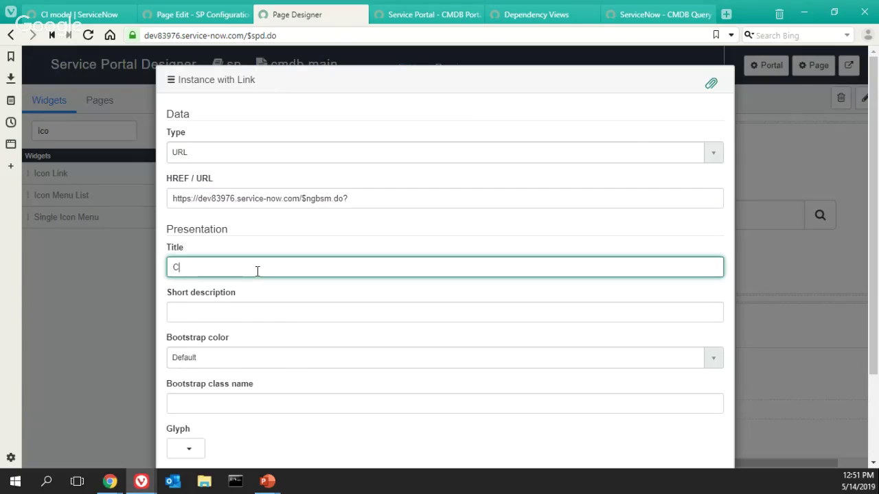
type("Checking Rleation")
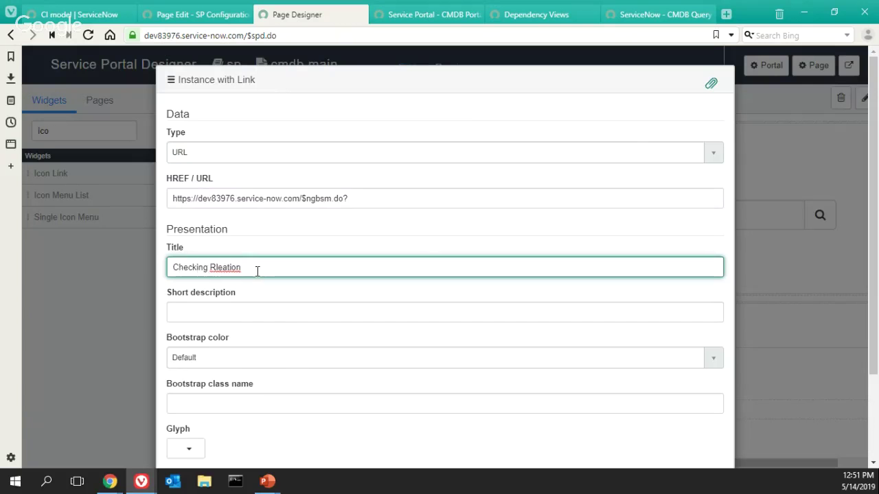
key("BackSpace")
key("BackSpace")
key("BackSpace")
key("BackSpace")
key("BackSpace")
key("BackSpace")
key("BackSpace")
key("BackSpace")
key("BackSpace")
key("BackSpace")
key("BackSpace")
key("BackSpace")
key("BackSpace")
key("BackSpace")
key("BackSpace")
key("BackSpace")
key("BackSpace")
type("D")
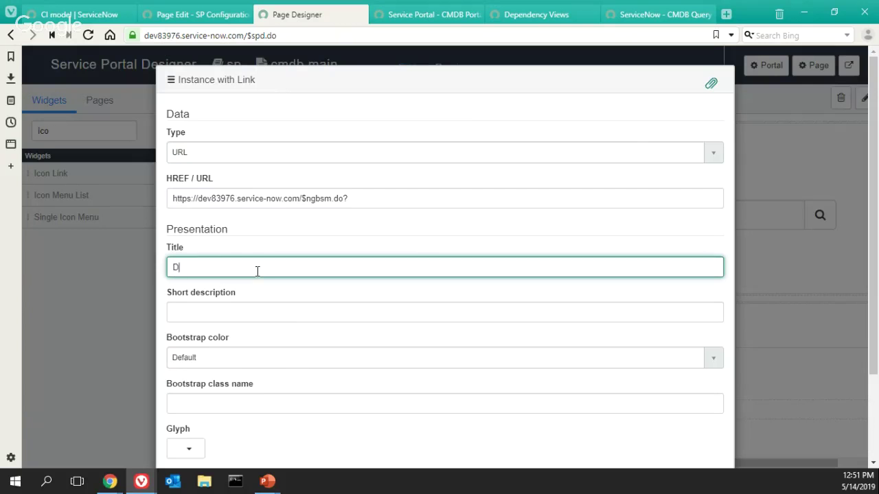
type("ependency View")
key("Tab")
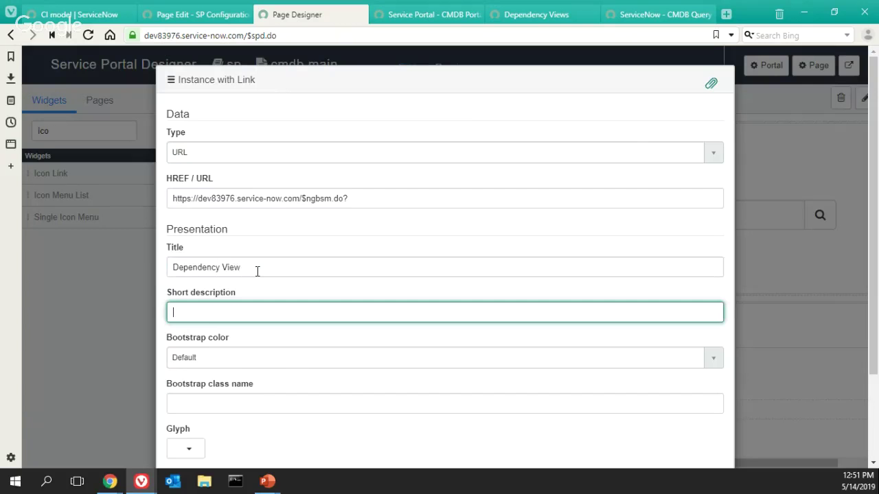
type("Checking CI Relation")
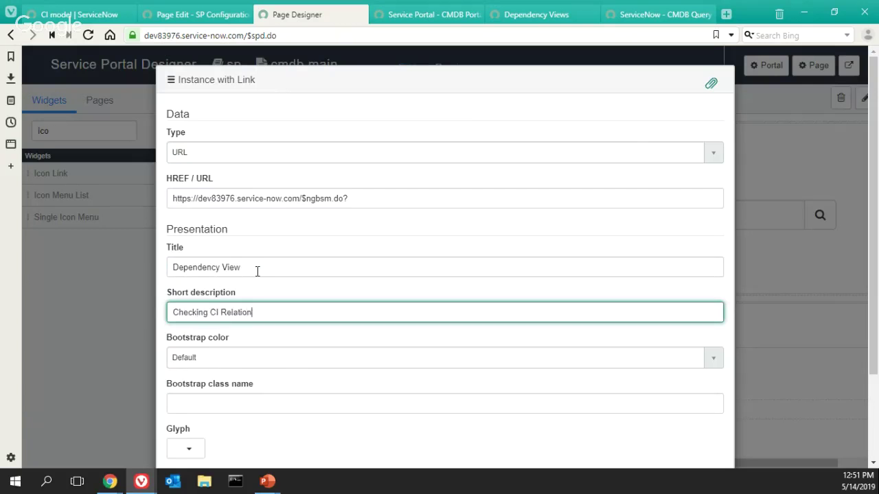
type("s")
Choose the four-square large grid glyph for the Dependency View link and save it
scroll(330, 339, "down", 2)
left_click(191, 341)
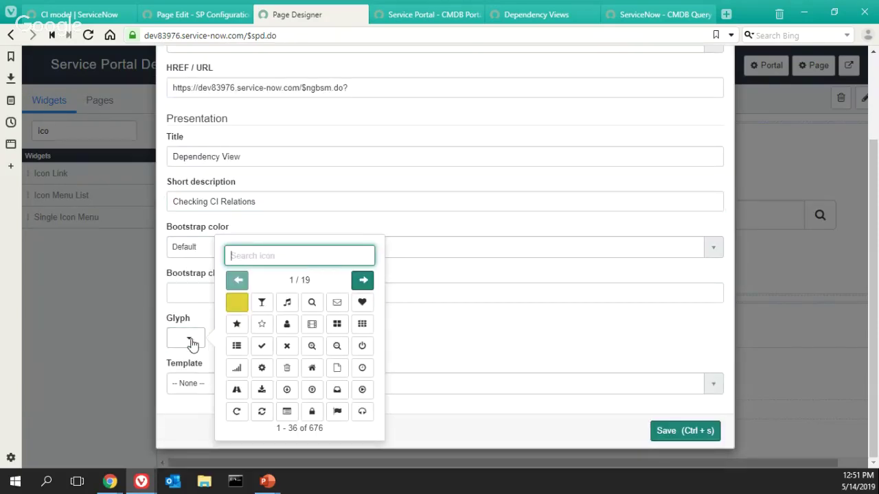
left_click(337, 323)
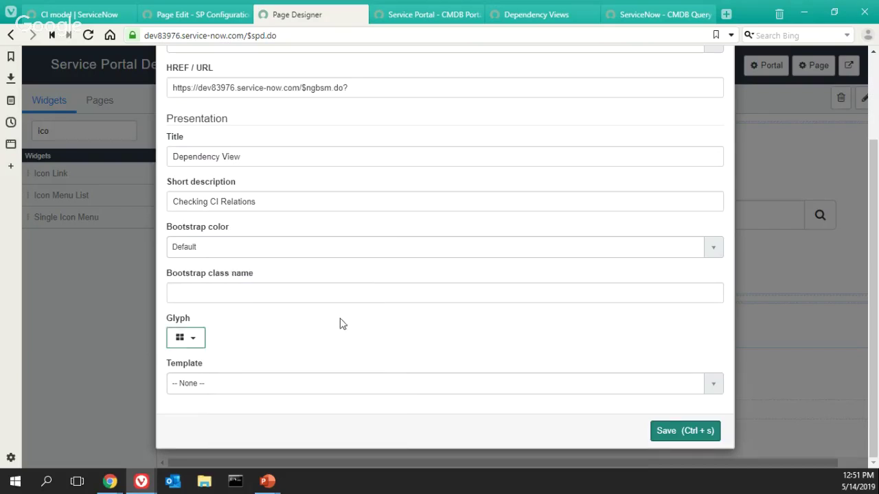
left_click(690, 431)
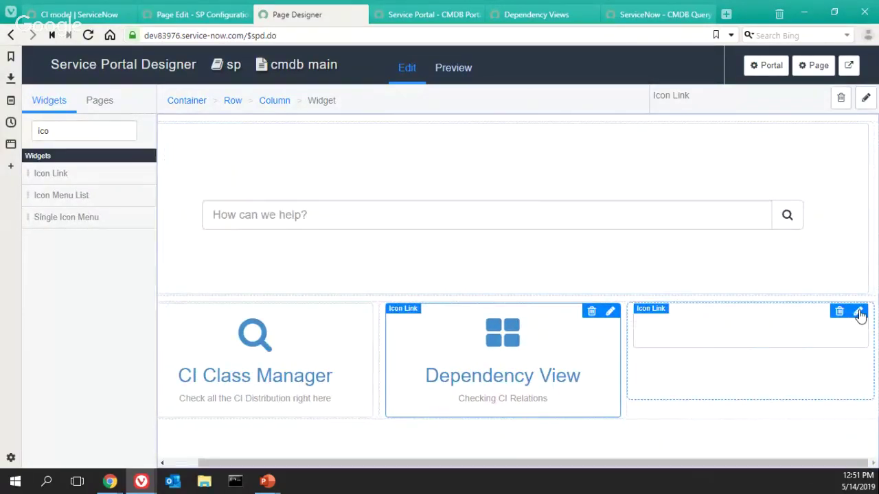
Open the options of the third column's Icon Link and set its type to URL
left_click(858, 312)
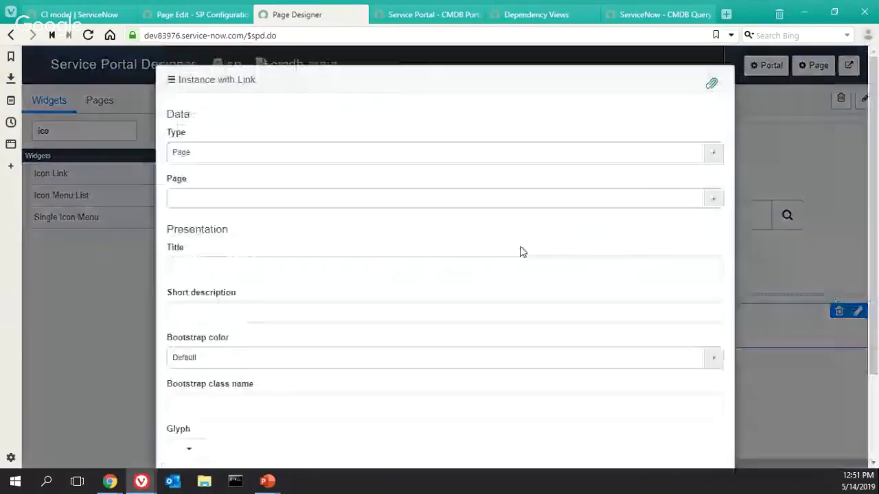
left_click(211, 161)
left_click(194, 208)
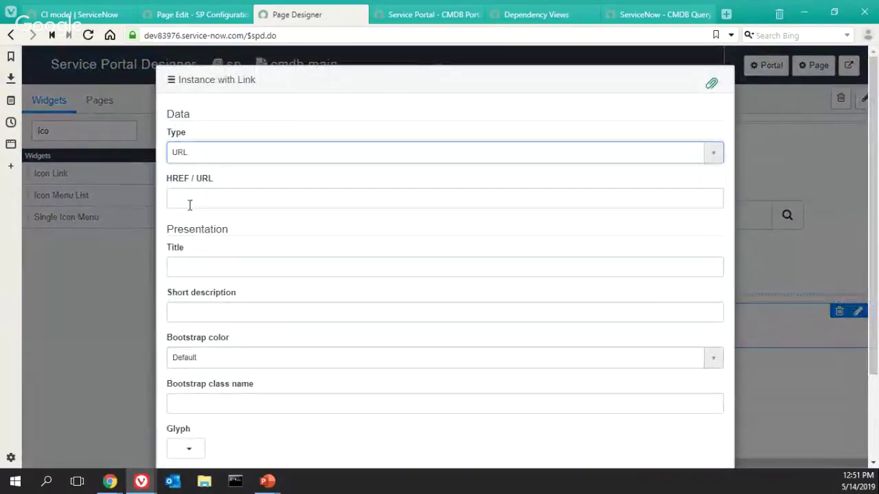
left_click(195, 198)
left_click(549, 16)
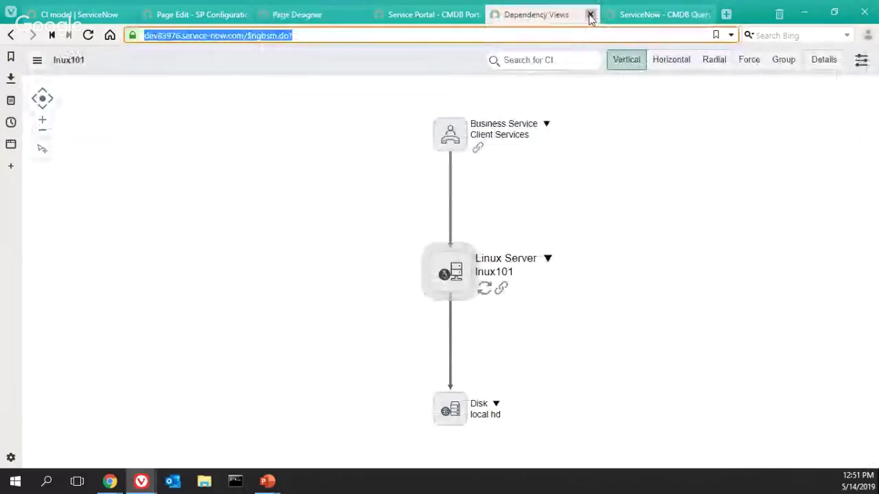
left_click(590, 14)
left_click(549, 17)
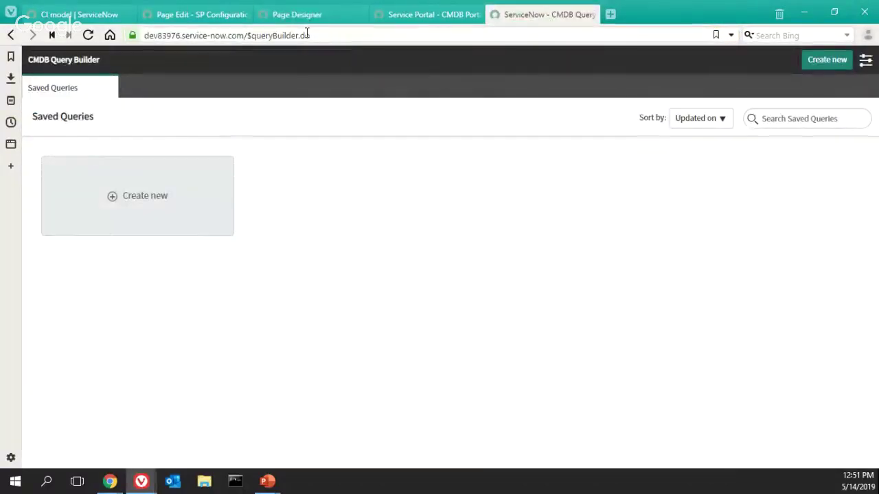
left_click(313, 35)
left_click_drag(313, 35, 48, 36)
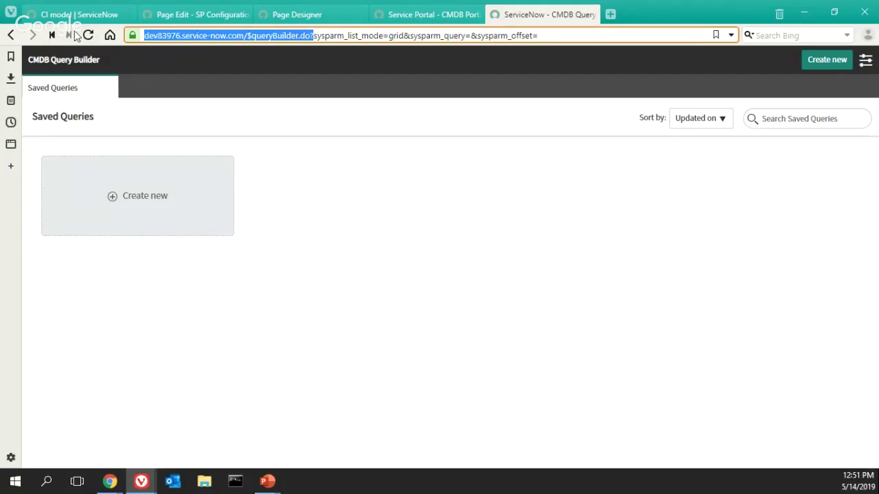
left_click(295, 15)
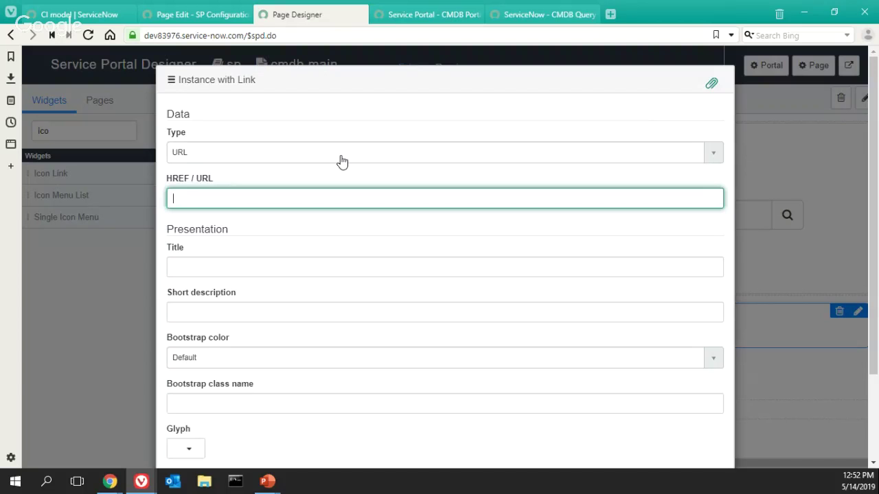
type("https://dev83976.service-now.com/$queryBuilder.do?")
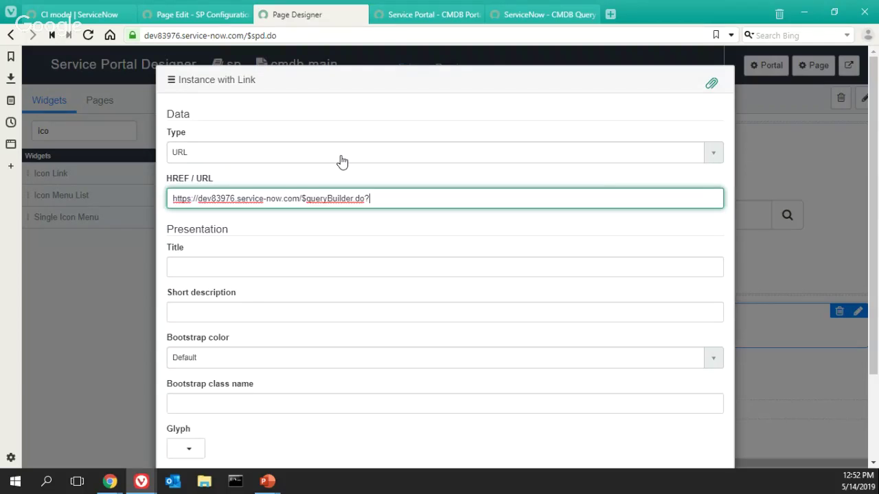
Title the Icon Link "CMDB Query Builder" and enter the short description "Query Relations and CIs"
left_click(254, 262)
type("C")
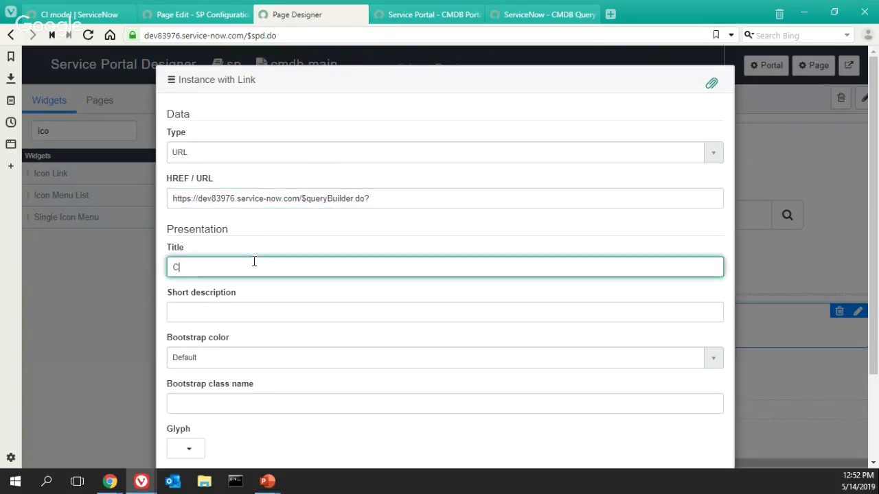
type("MDB Query Bui")
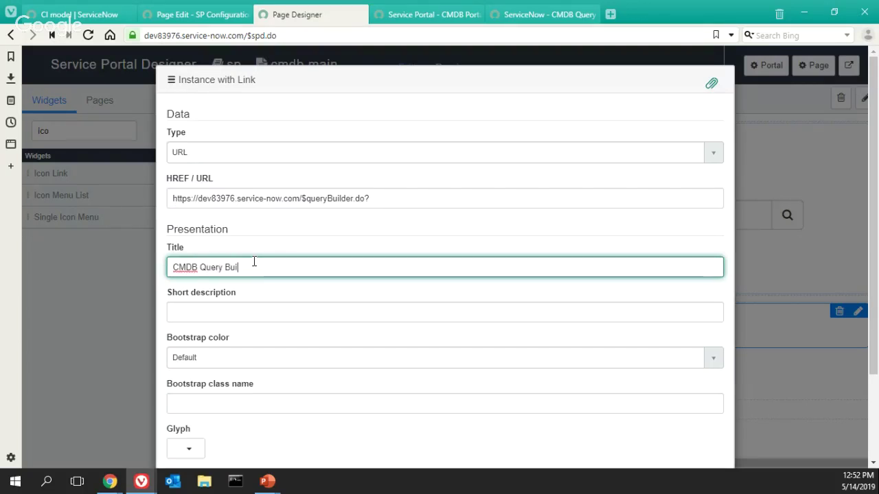
type("lder")
left_click(230, 309)
type("Qu")
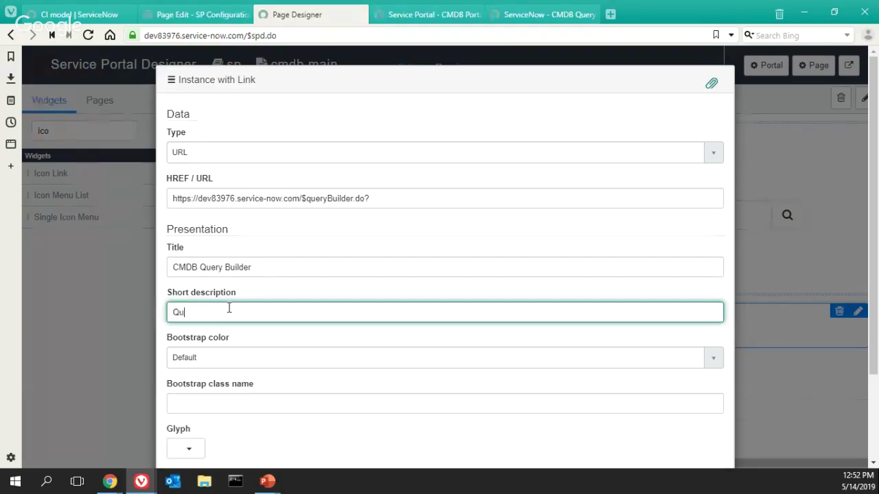
type("ery Relations ")
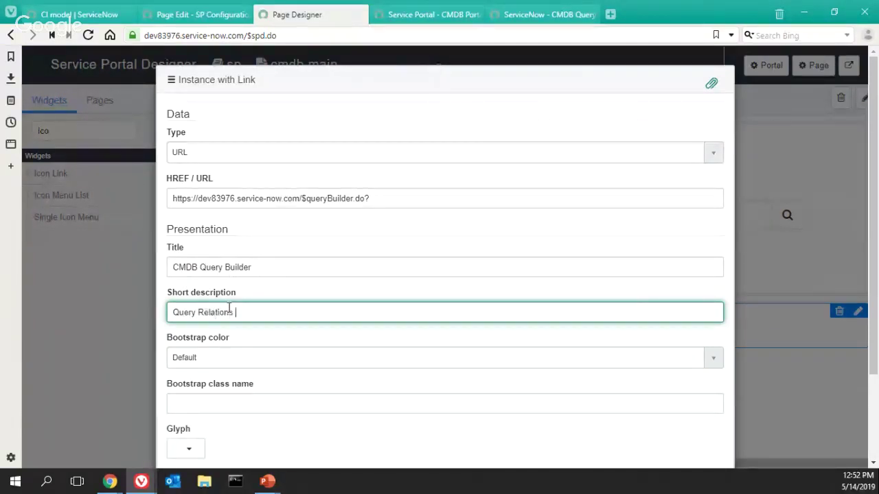
type("and CIs")
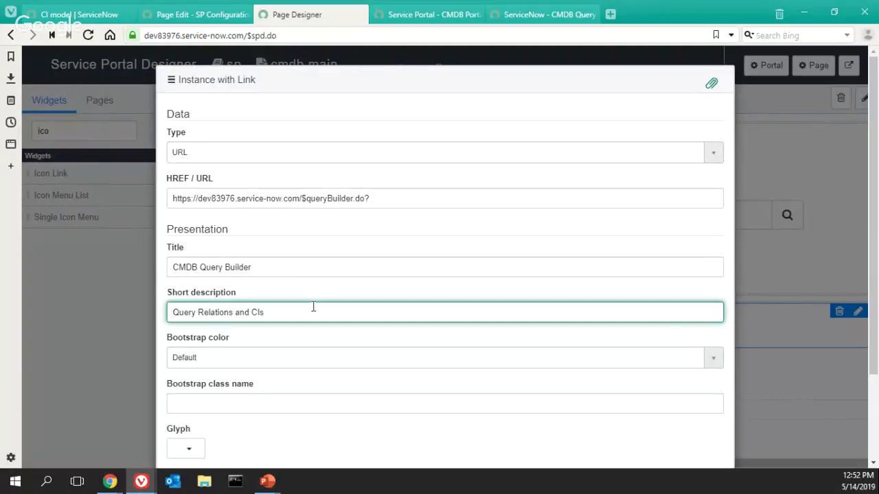
Choose the bulleted list glyph for the CMDB Query Builder link and save it
scroll(300, 339, "down", 2)
left_click(193, 337)
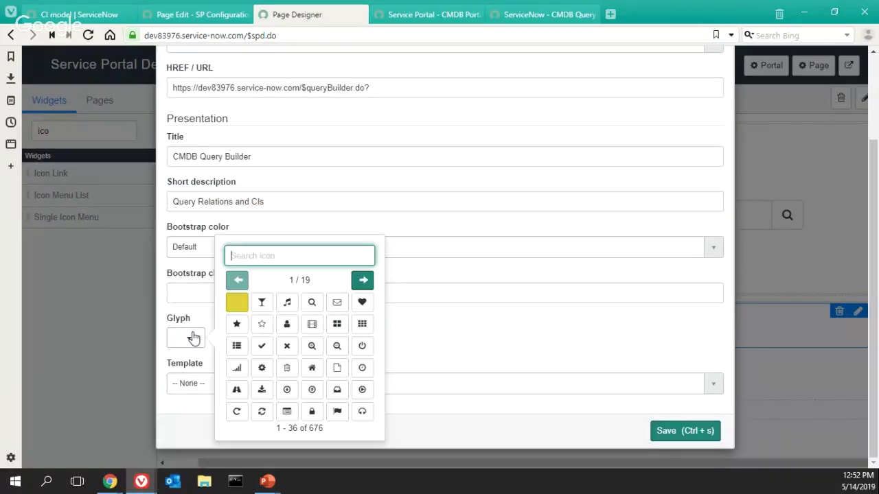
left_click(236, 346)
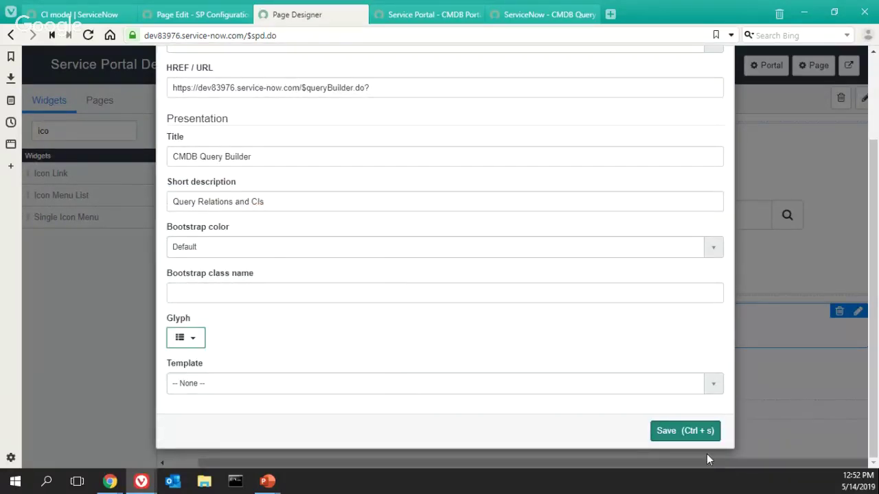
left_click(691, 429)
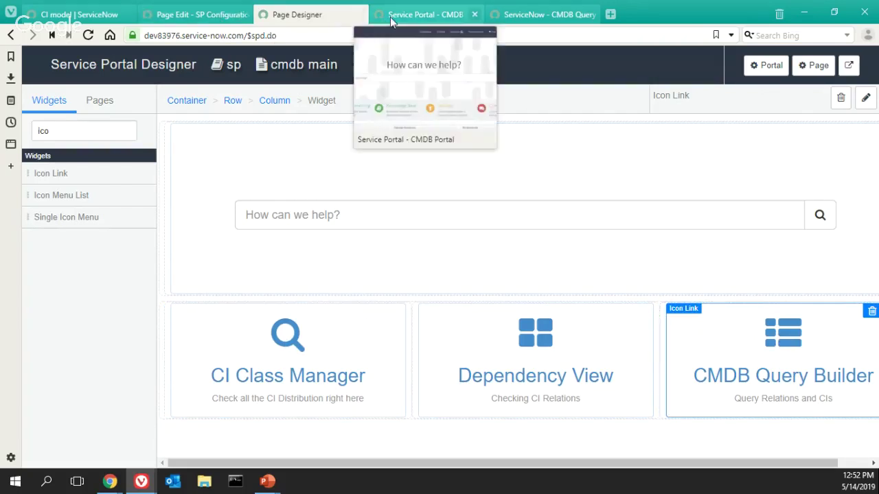
Bring up the CMDB Query Builder page, then switch to the Chrome window showing the Configuration Management and CMDB for Dummies page
mouse_move(198, 16)
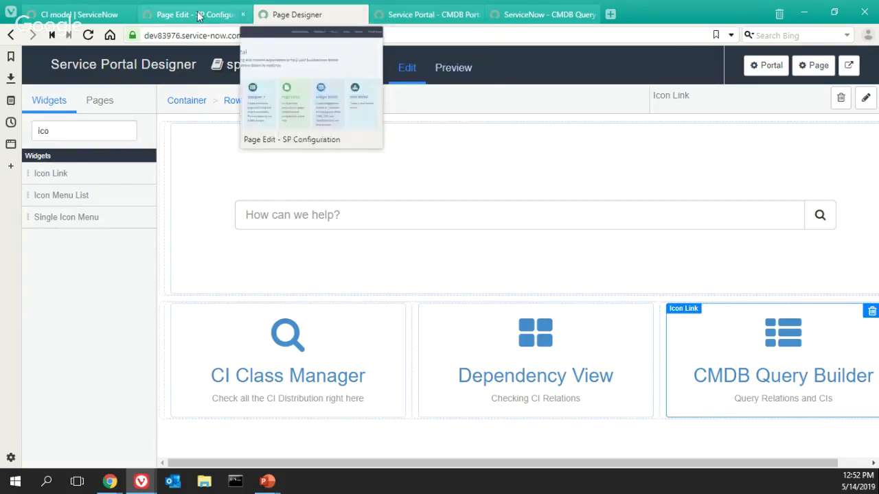
left_click(522, 14)
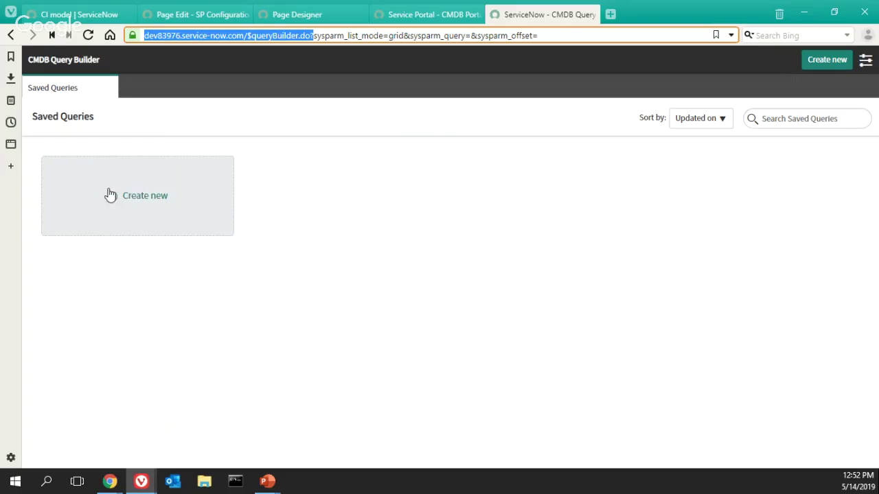
key("super+1")
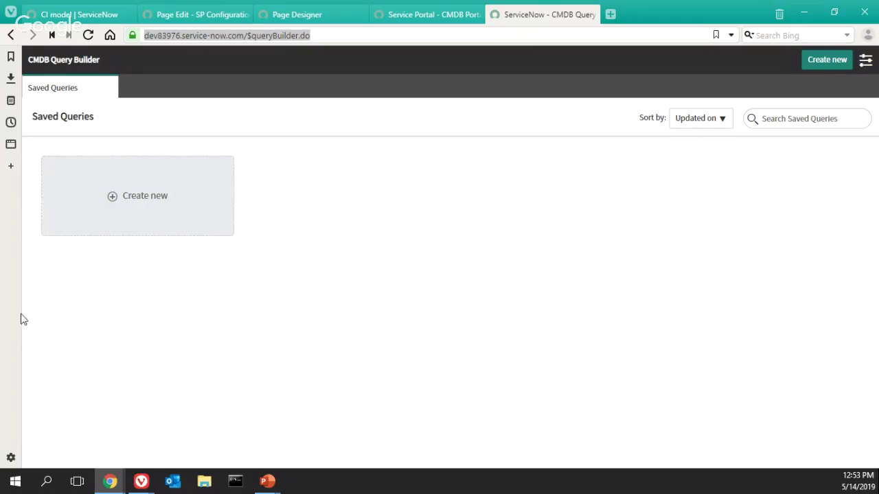
mouse_move(109, 486)
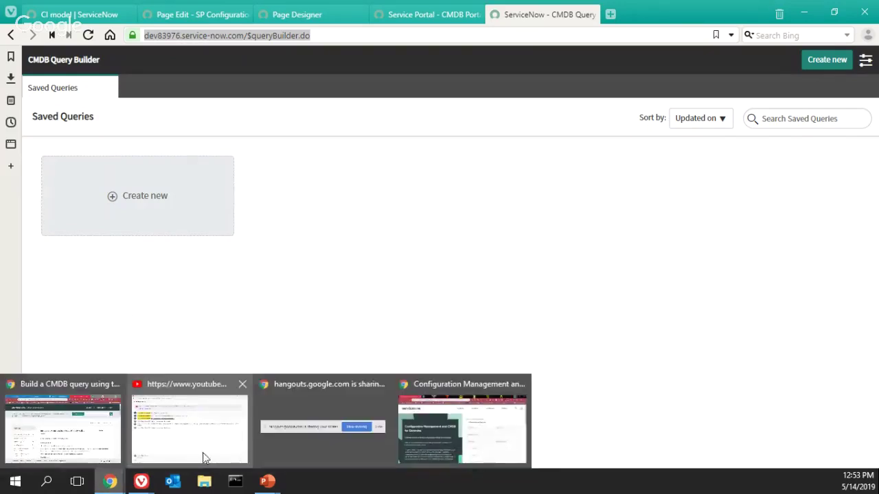
left_click(490, 453)
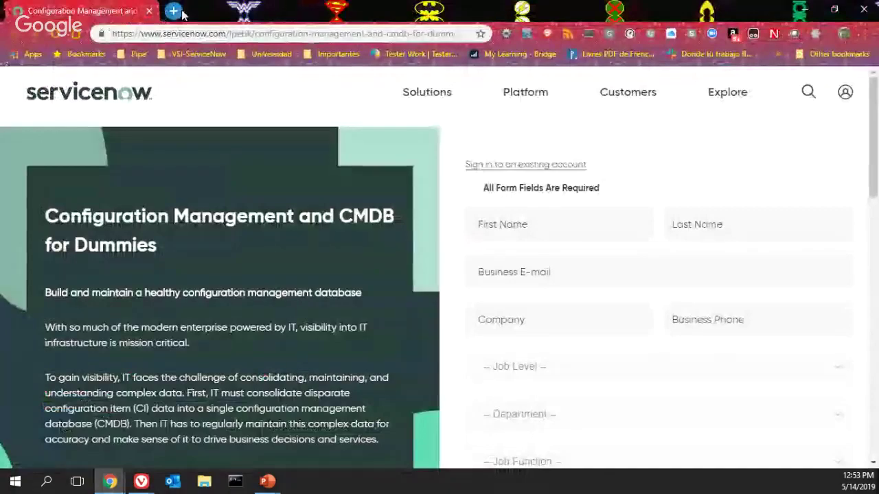
Look up "cmdb" in a new browser tab and open the ServiceNow Community post "CMDB 101 - What is a configuration management database and why do you need one?"
left_click(175, 11)
type("cmdb")
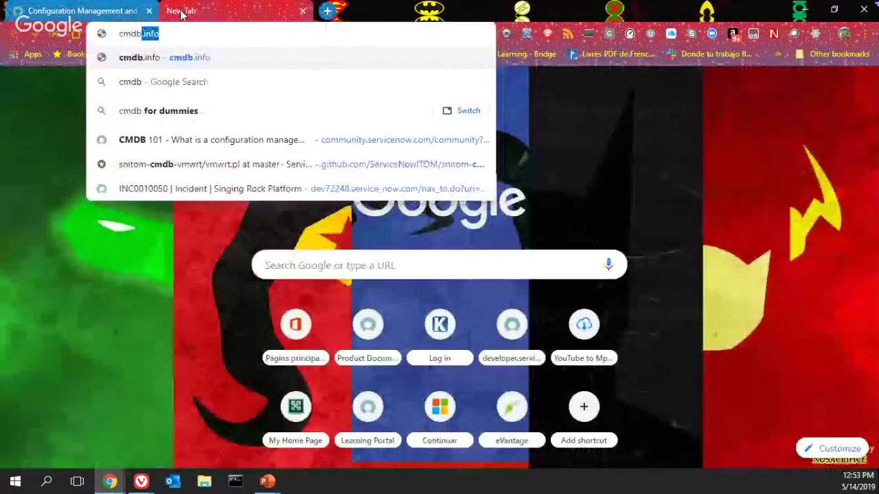
left_click(204, 140)
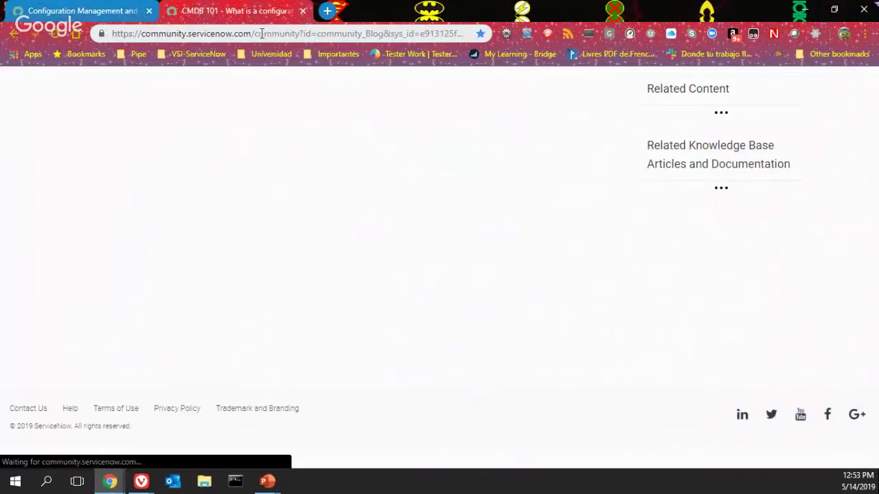
left_click(261, 33)
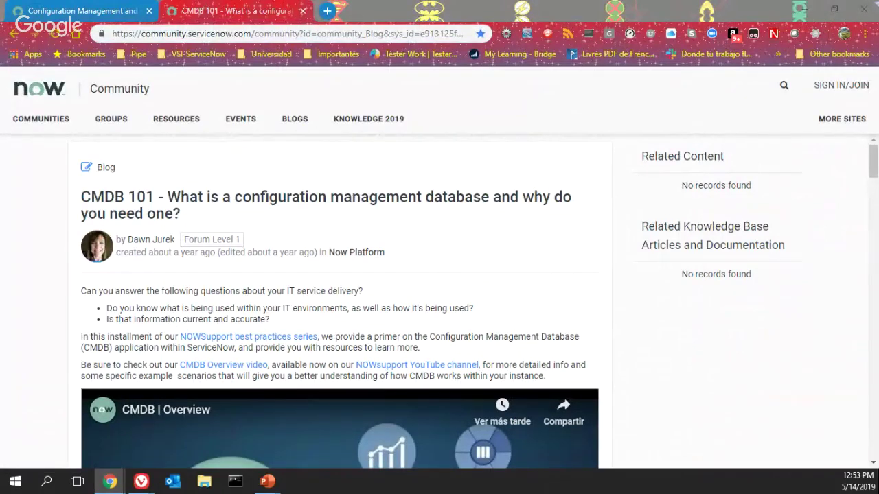
Review the Configuration Management and CMDB for Dummies download page alongside the CMDB 101 post, and return to the CMDB Query Builder in Vivaldi
key("ctrl+shift+Tab")
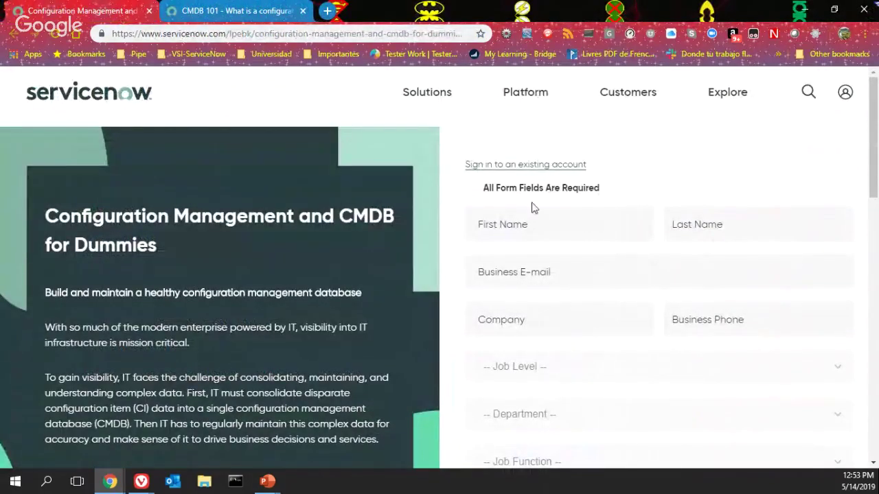
scroll(281, 220, "down", 2)
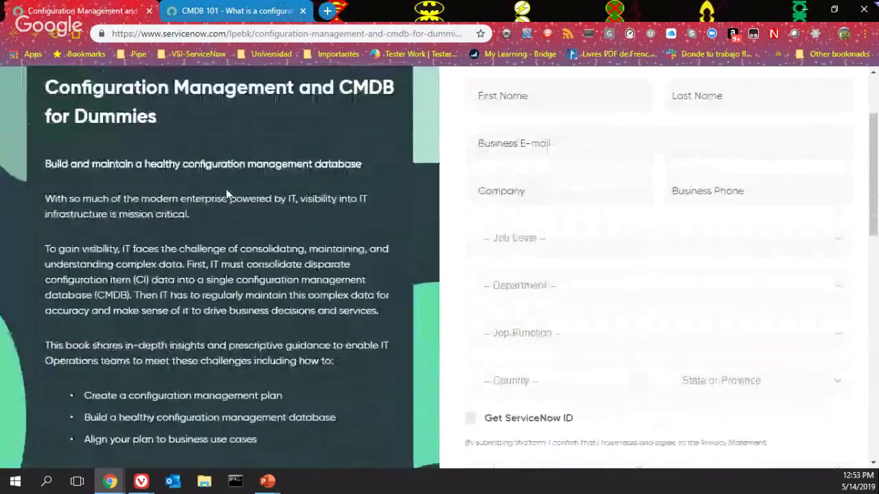
scroll(233, 182, "down", 1)
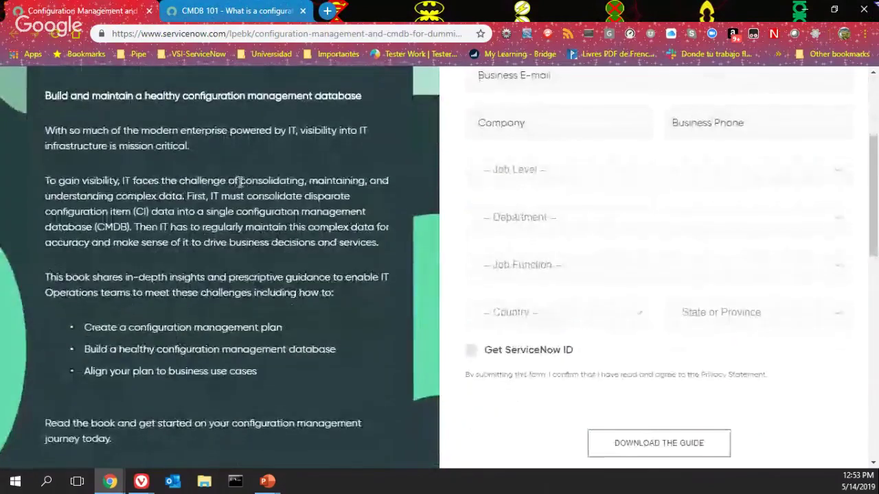
scroll(240, 182, "down", 1)
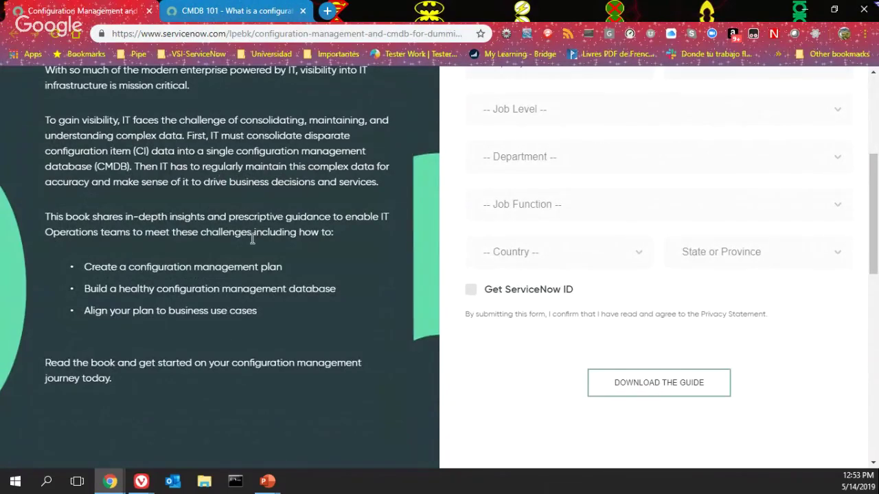
scroll(228, 239, "up", 3)
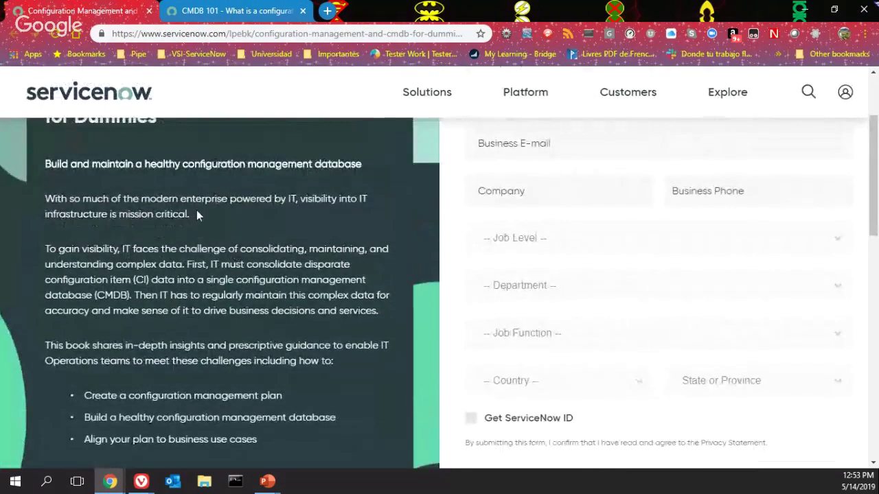
left_click(206, 11)
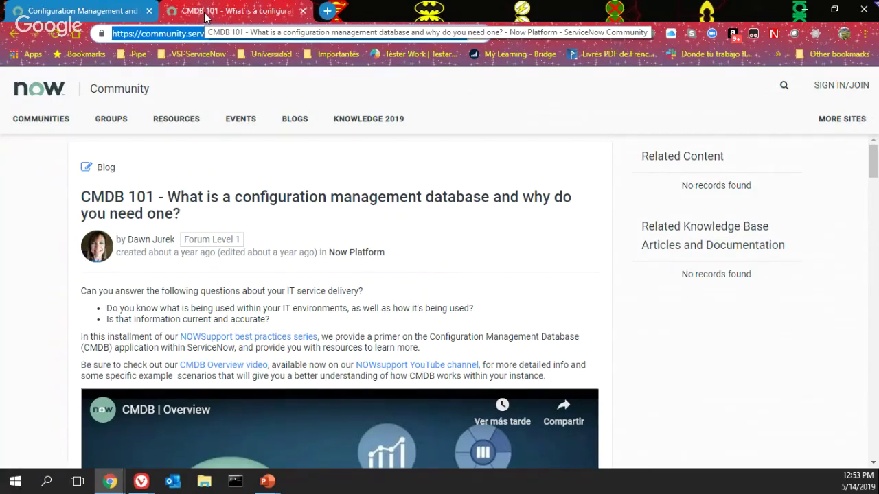
left_click(72, 10)
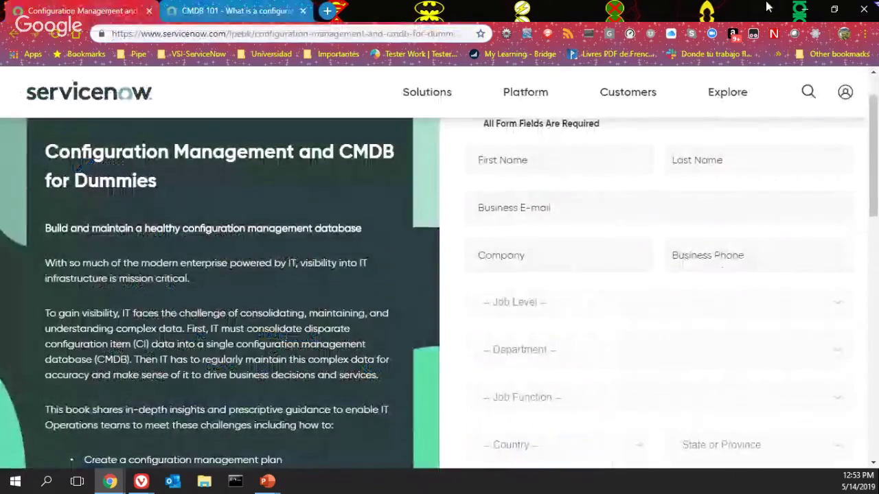
left_click(804, 9)
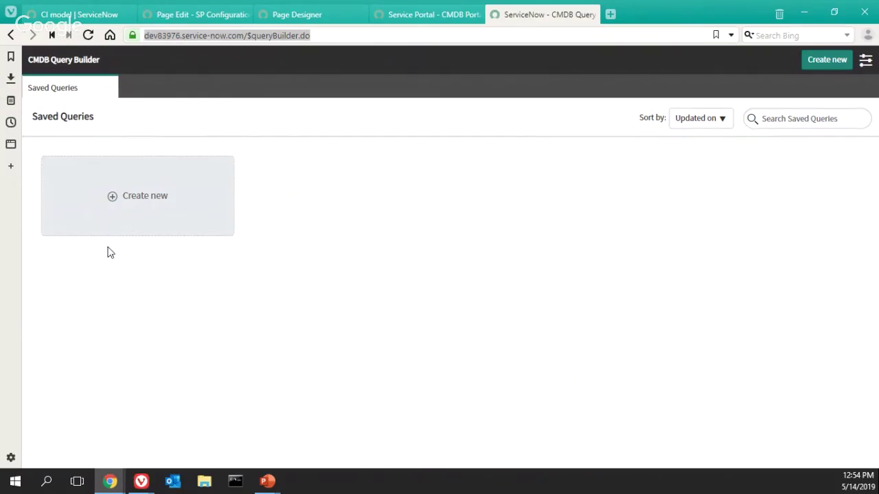
Create a new query of type CMDB Query named "Server example"
left_click(146, 199)
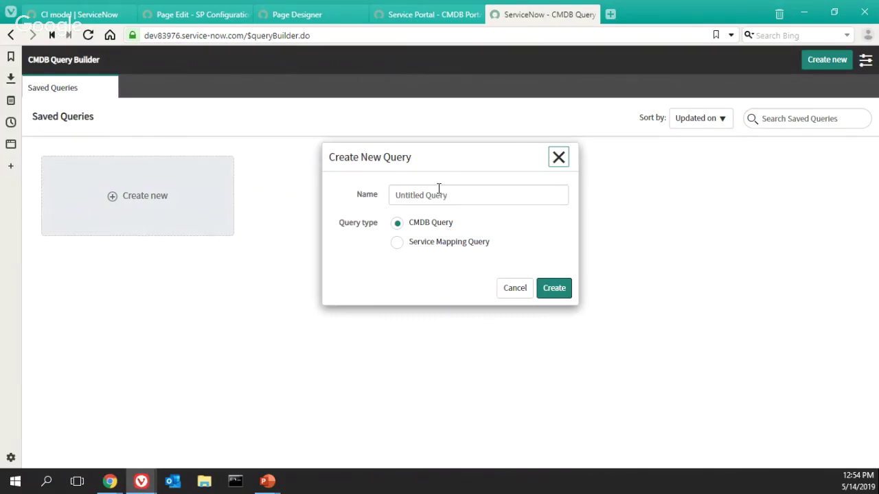
left_click(422, 195)
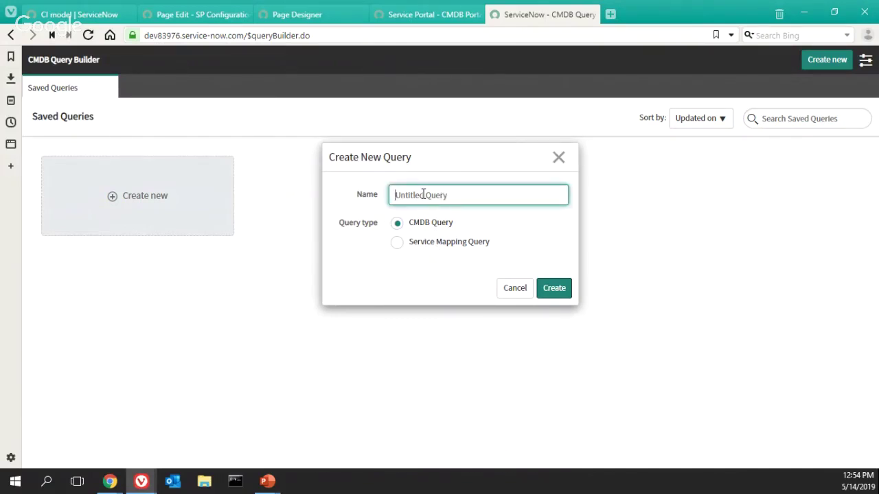
type("Server example")
left_click(553, 294)
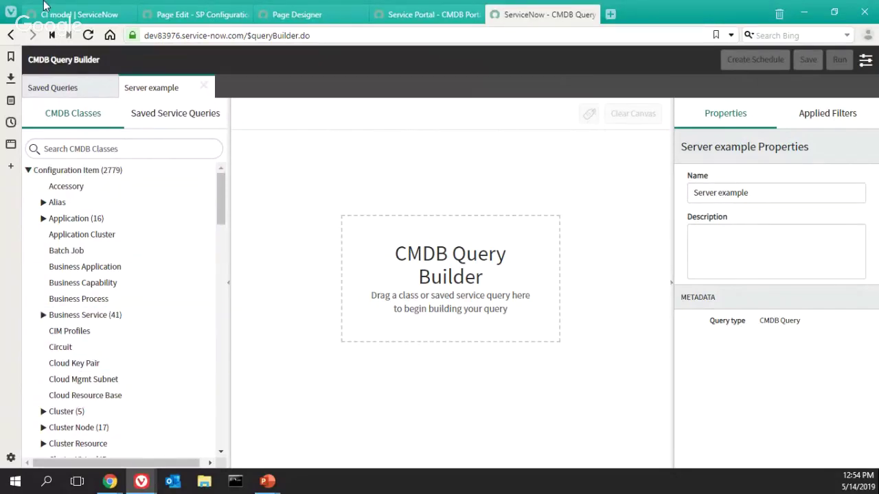
Check the CI class hierarchy in the CI Class Manager and return to the Server example query
left_click(65, 15)
left_click(247, 131)
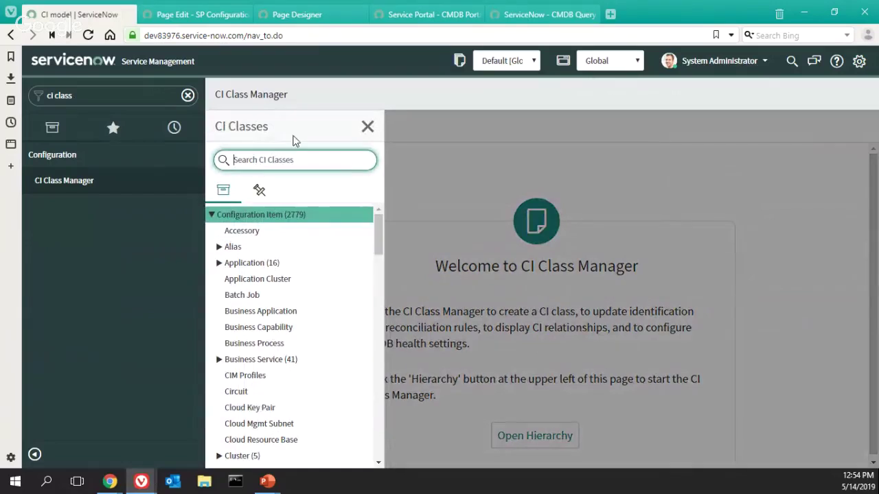
left_click(527, 14)
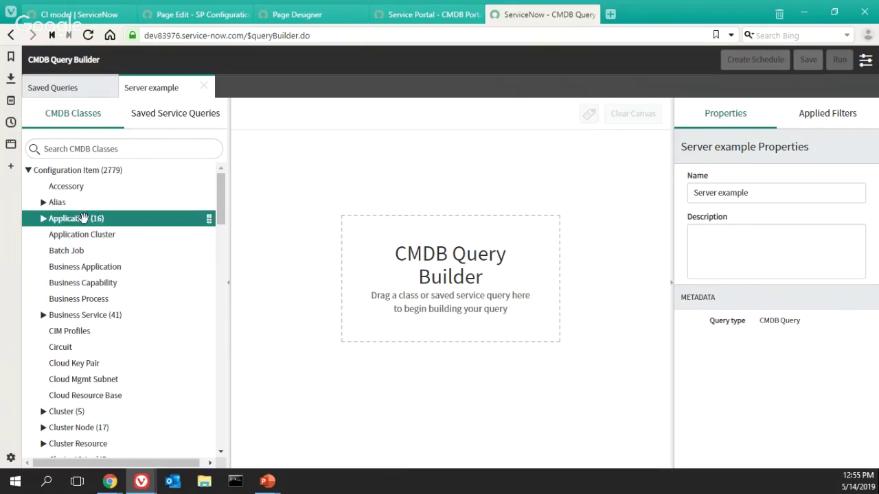
Search the CMDB classes for "server" and place the Linux Server class from Hardware > Computer > Server on the query canvas
left_click(87, 152)
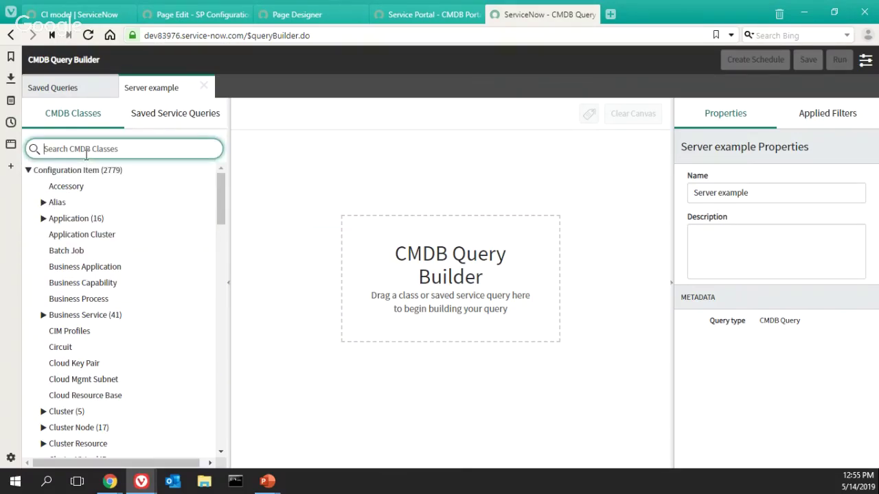
type("server")
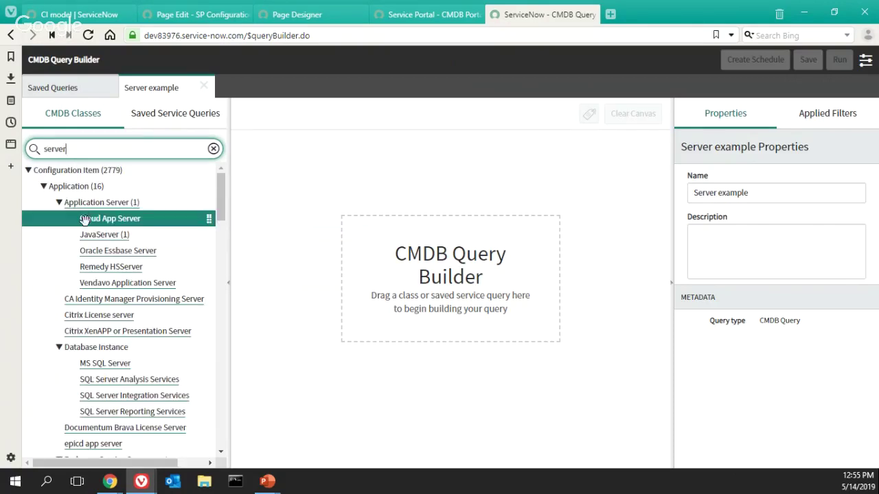
scroll(84, 218, "down", 8)
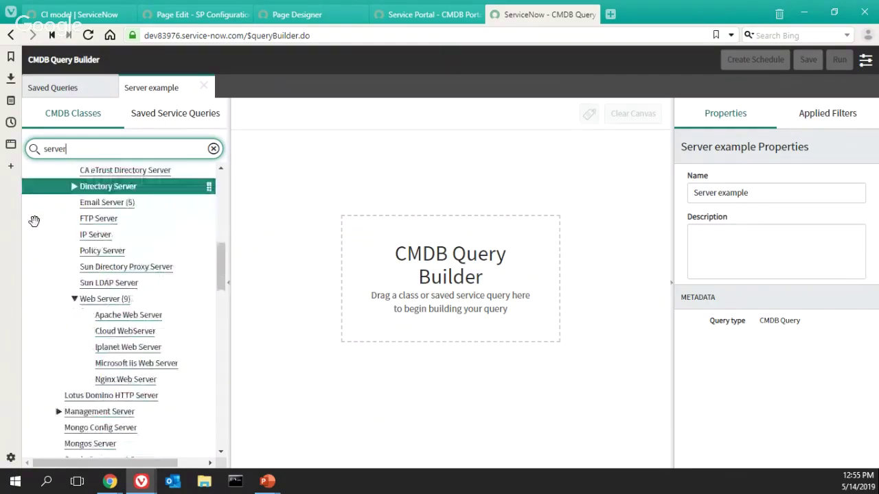
scroll(59, 218, "down", 12)
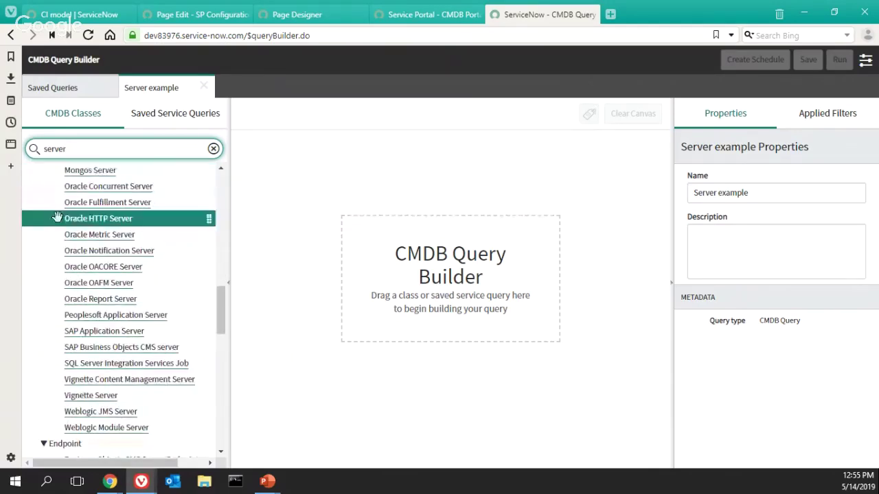
scroll(56, 217, "up", 3)
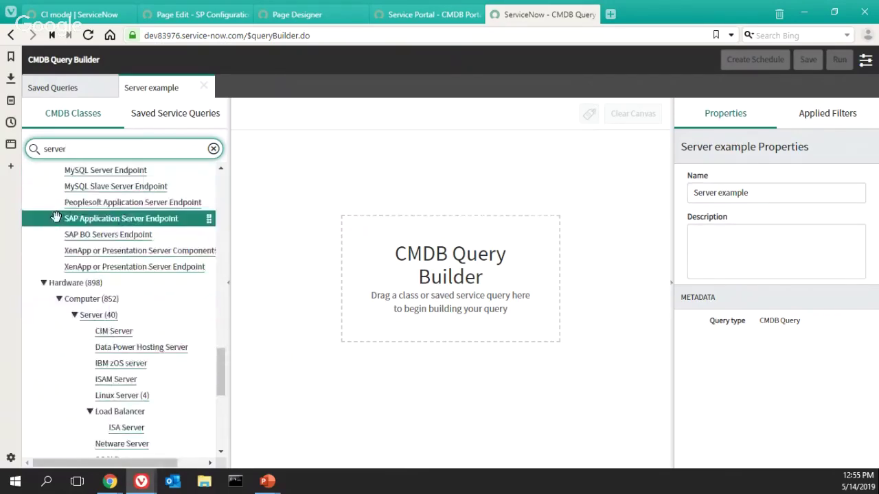
scroll(69, 209, "down", 3)
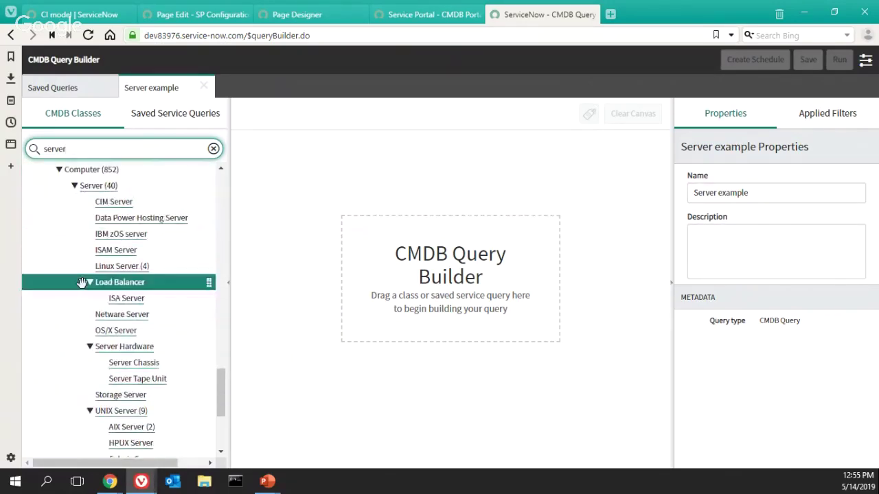
scroll(82, 281, "down", 3)
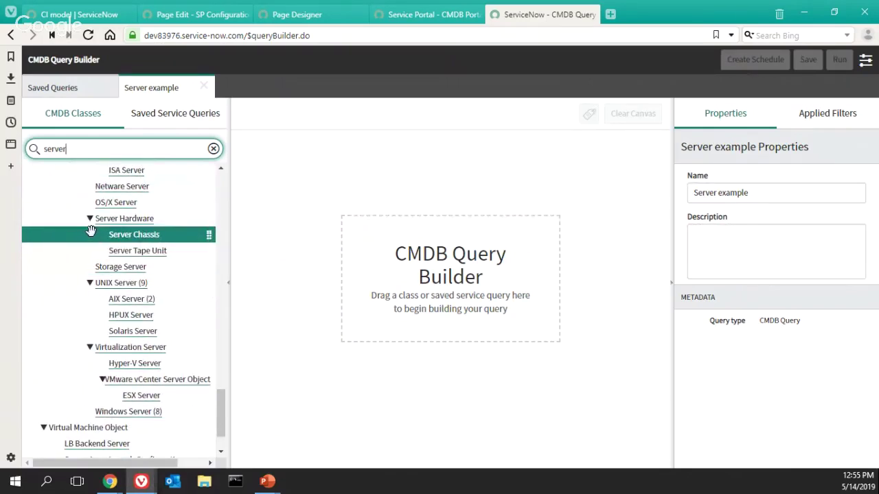
scroll(90, 230, "down", 2)
scroll(83, 280, "up", 3)
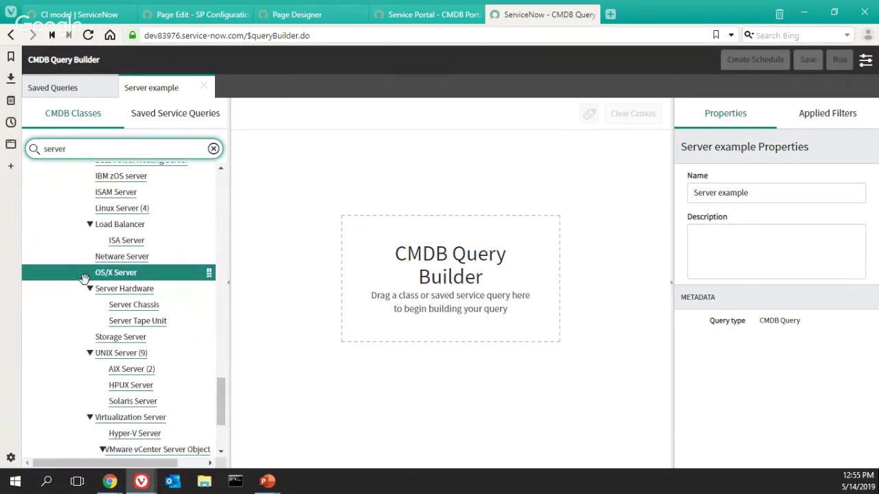
scroll(103, 275, "up", 2)
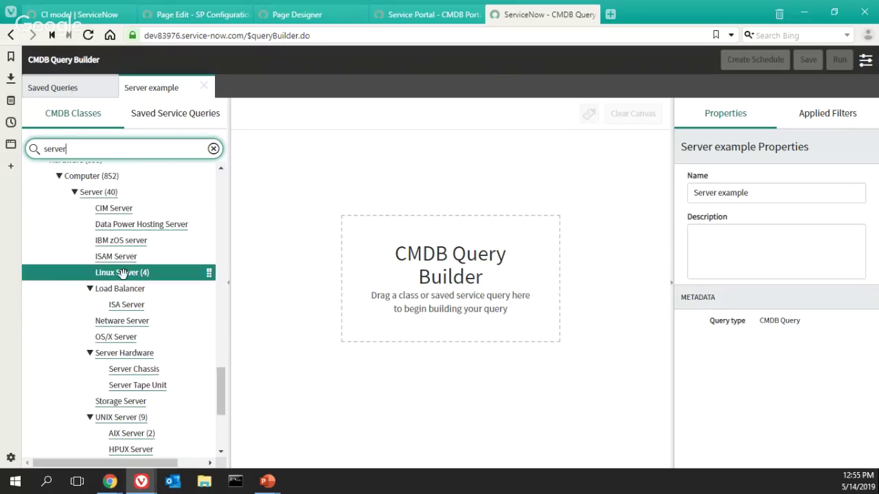
left_click_drag(122, 275, 451, 262)
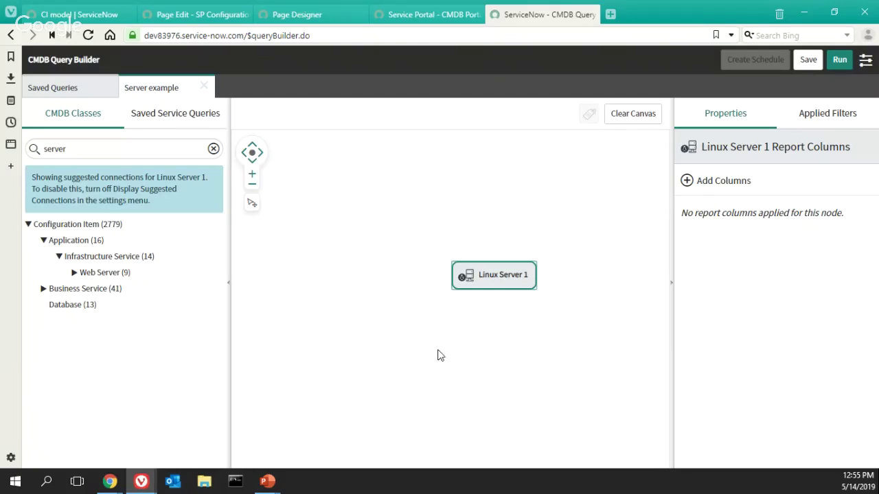
Open the filters of the Linux Server 1 node and examine its condition settings
mouse_move(484, 283)
left_click(515, 255)
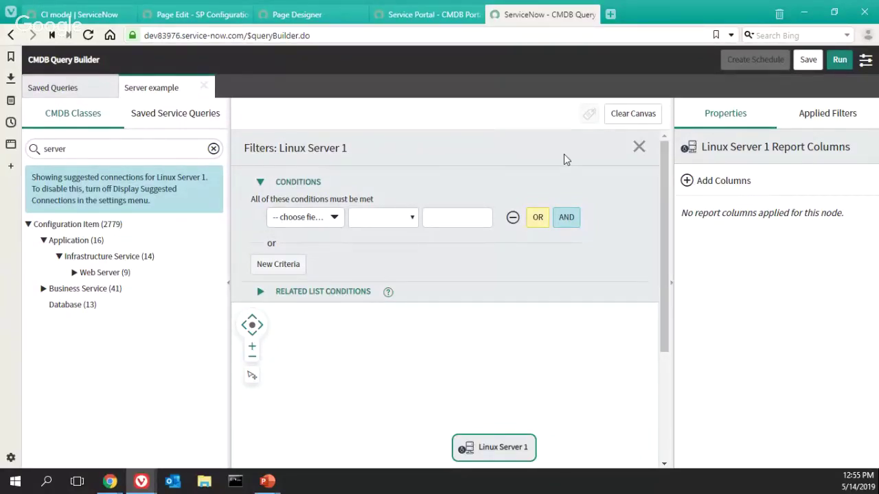
scroll(607, 317, "down", 1)
scroll(611, 252, "down", 1)
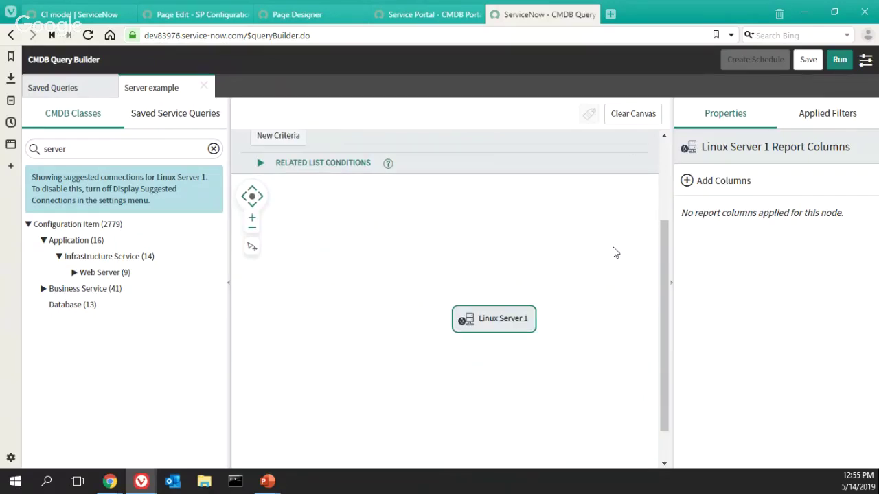
scroll(614, 275, "up", 1)
mouse_move(535, 385)
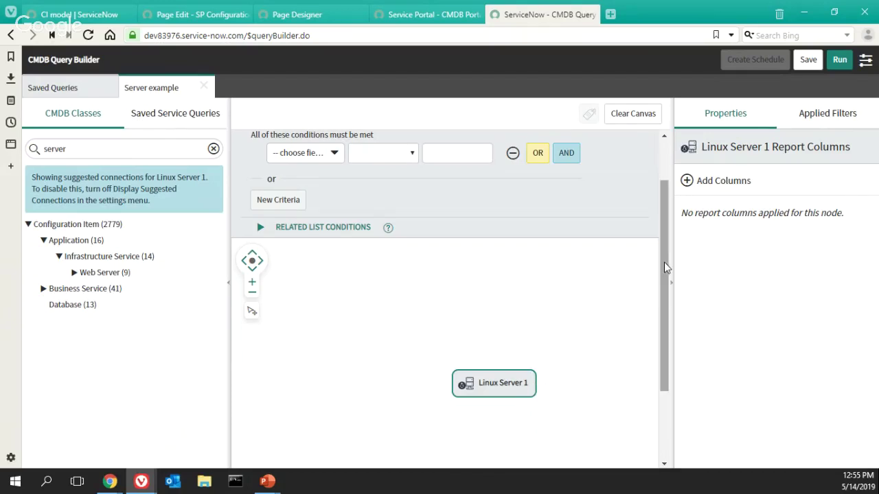
Add Assignment group as a report column for the Linux Server 1 node
left_click(686, 182)
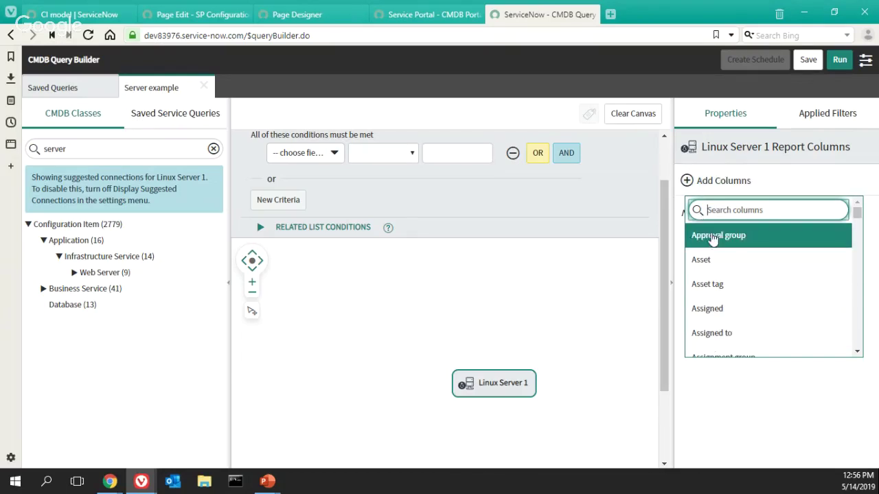
scroll(713, 240, "down", 5)
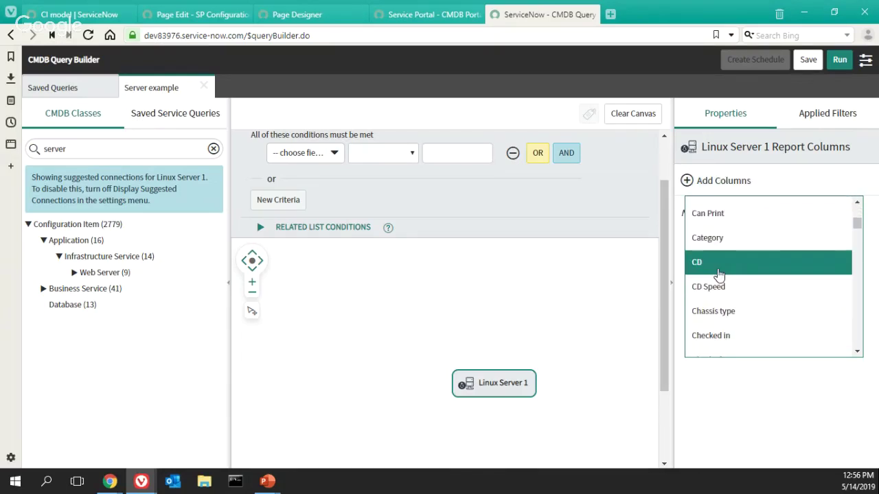
scroll(738, 292, "up", 5)
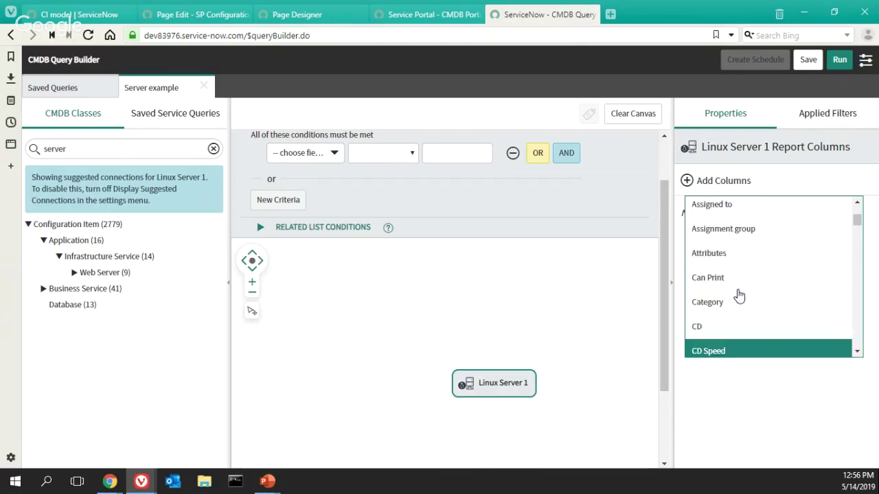
scroll(731, 283, "down", 2)
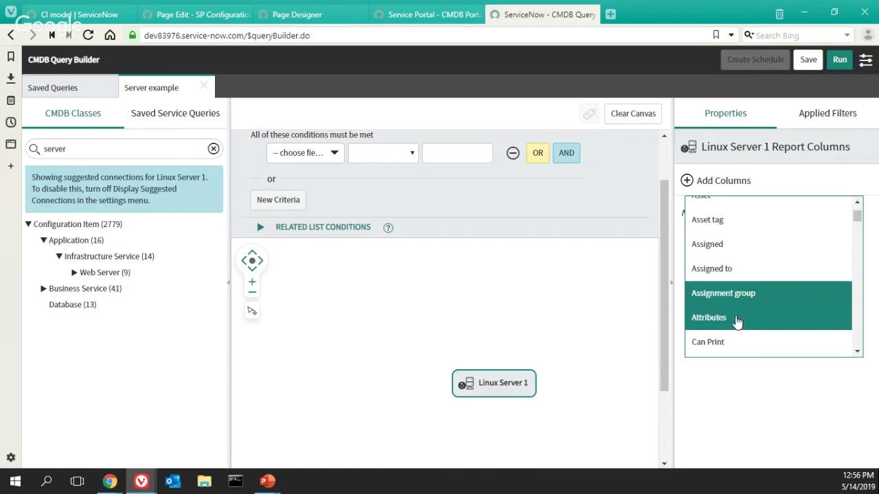
scroll(716, 255, "up", 2)
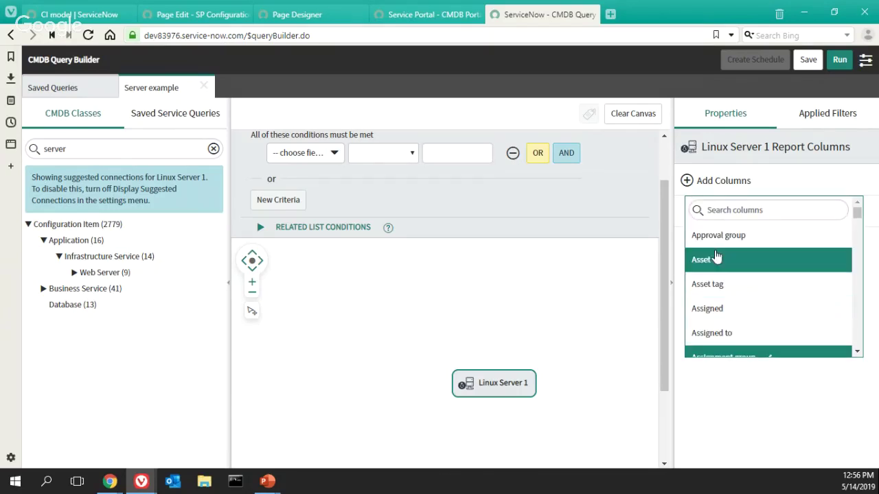
scroll(721, 268, "down", 4)
scroll(721, 275, "down", 5)
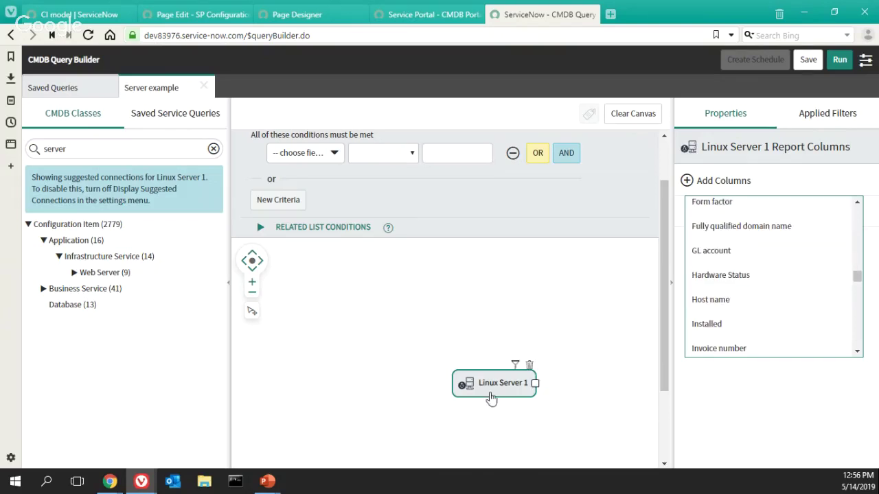
scroll(743, 243, "down", 10)
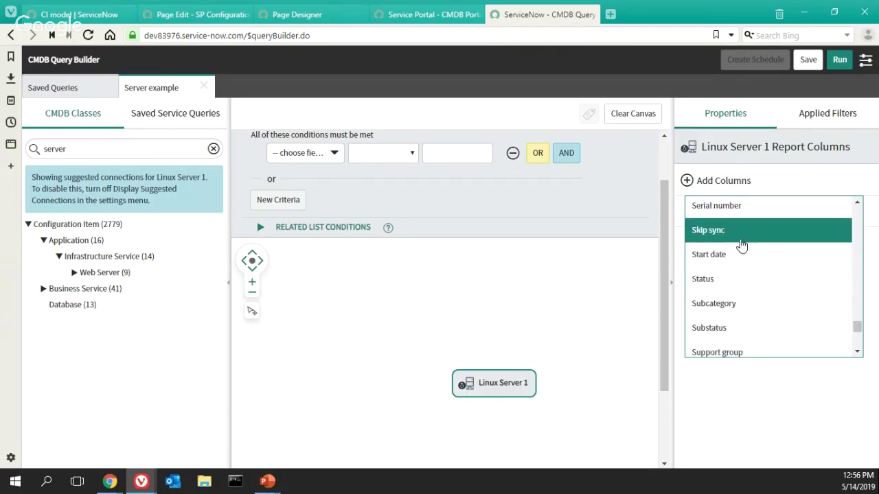
left_click(716, 428)
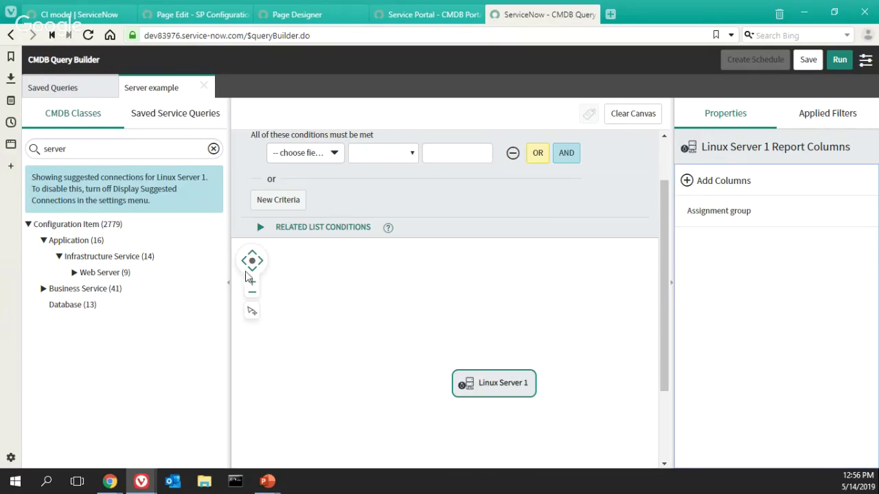
Search the suggested CMDB classes for "computer" and clear the search
left_click(213, 151)
left_click(134, 150)
type("com")
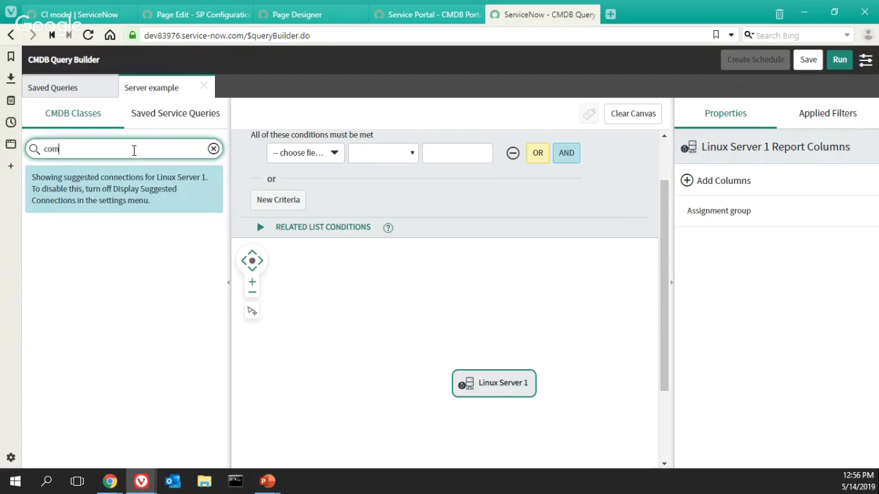
type("puter")
left_click(214, 149)
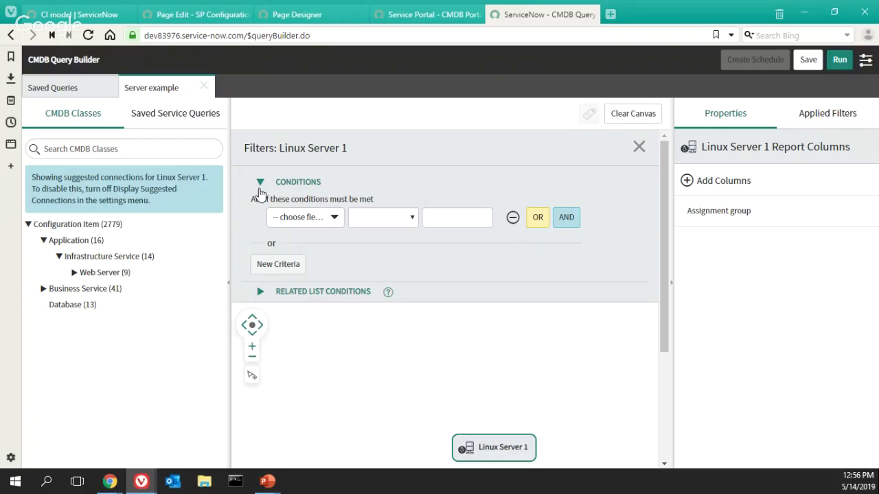
Place the suggested Database class on the query canvas beside the Linux Server 1 node
left_click(515, 428)
scroll(473, 297, "down", 1)
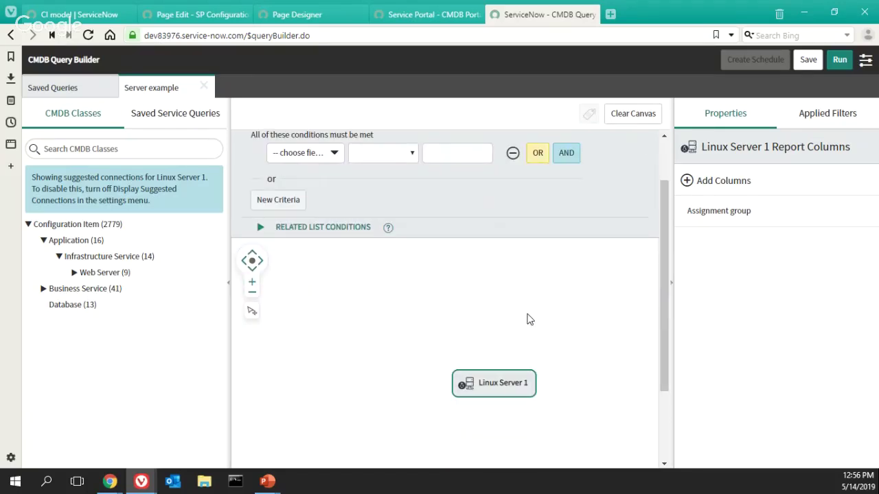
mouse_move(729, 217)
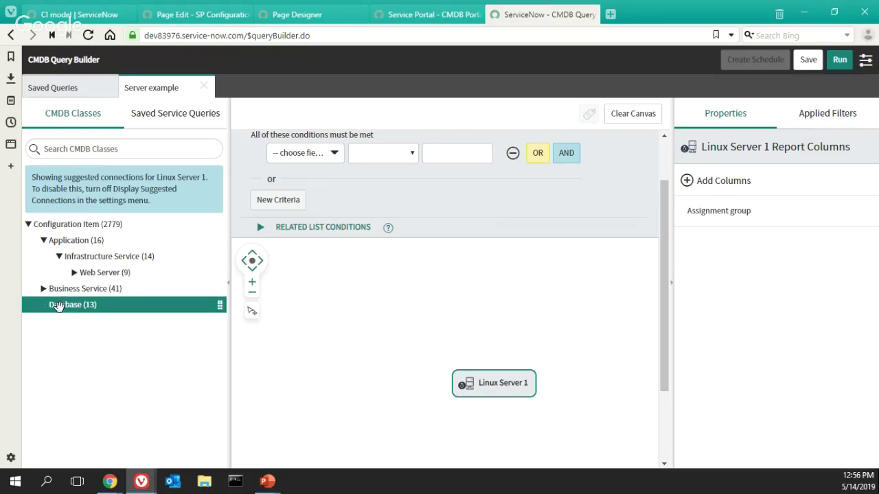
left_click_drag(63, 307, 583, 284)
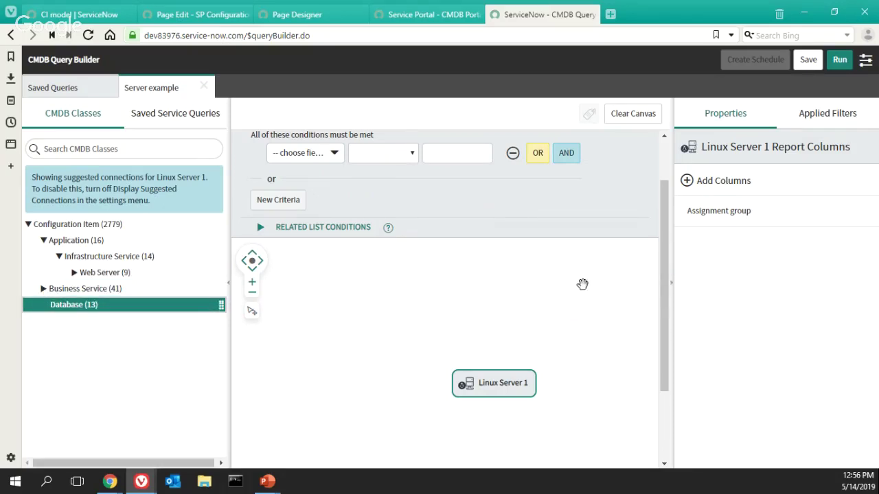
scroll(504, 371, "down", 2)
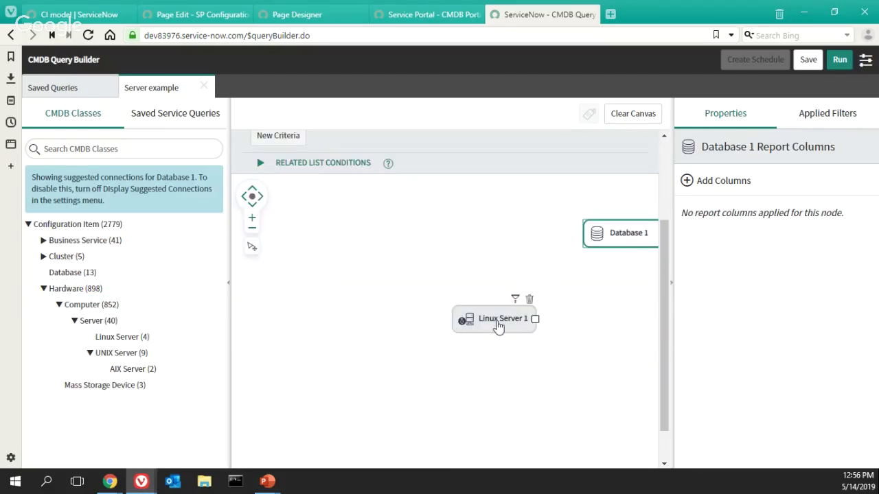
Connect Linux Server 1 to Database 1 and arrange the nodes with Linux Server 1 left of Database 1
left_click_drag(489, 318, 334, 255)
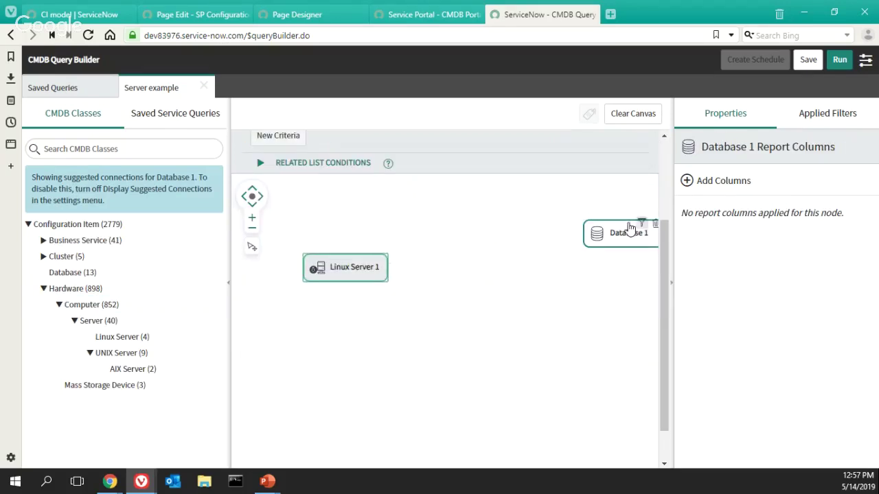
left_click_drag(612, 237, 342, 362)
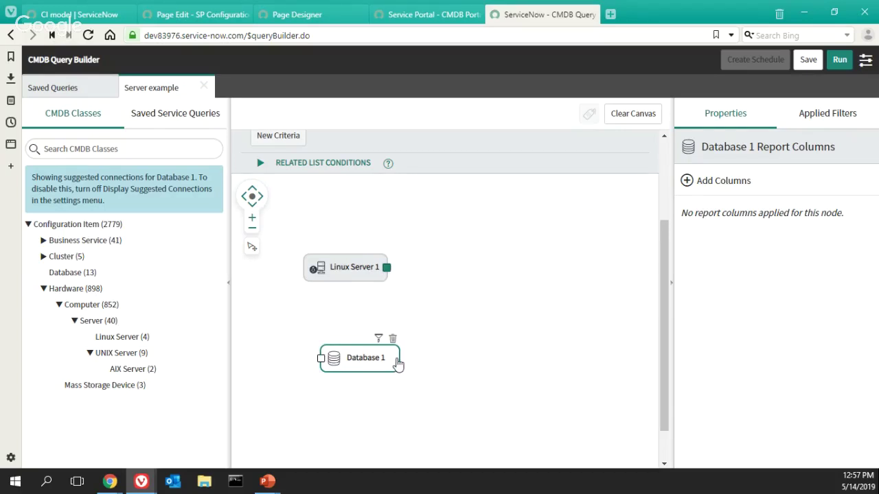
left_click(320, 356)
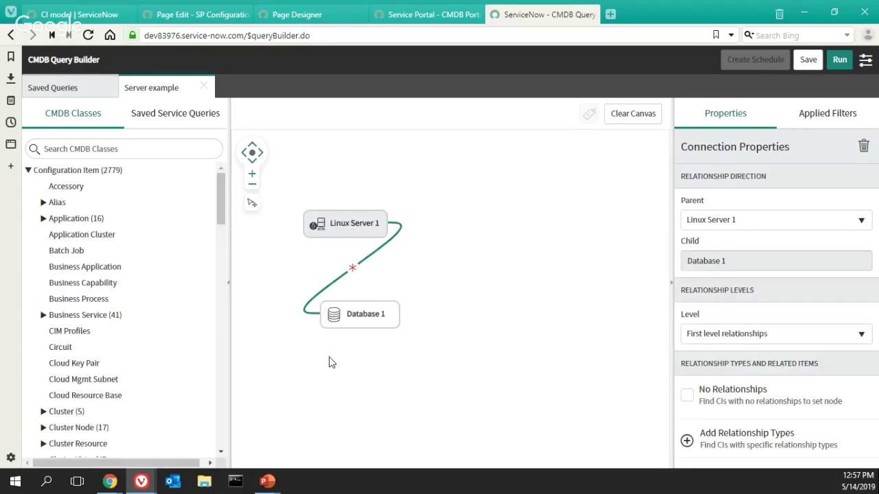
left_click_drag(351, 321, 551, 267)
left_click_drag(548, 239, 550, 258)
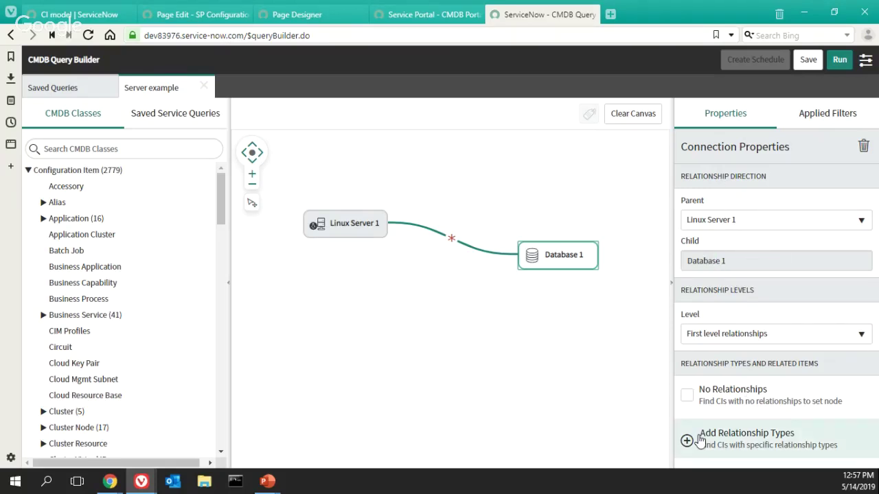
Try the No Relationships option on the connection, turn it off again, and check the available parent nodes
left_click(699, 443)
scroll(821, 327, "down", 2)
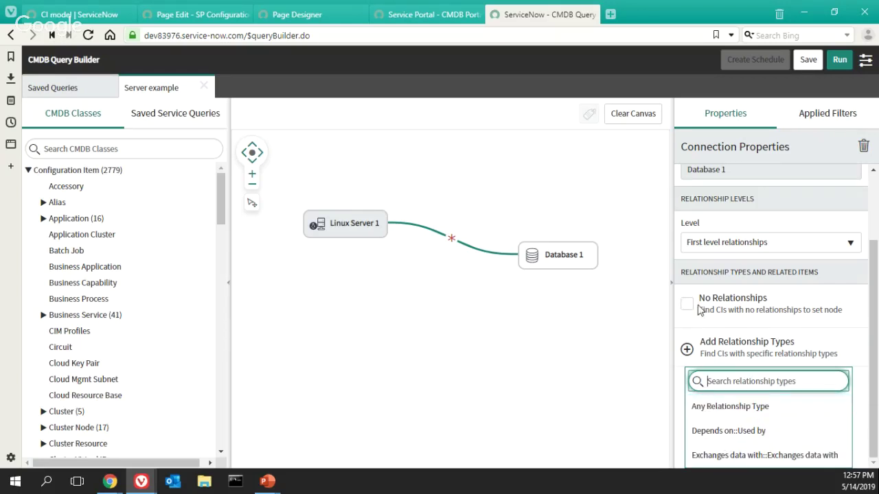
left_click(688, 305)
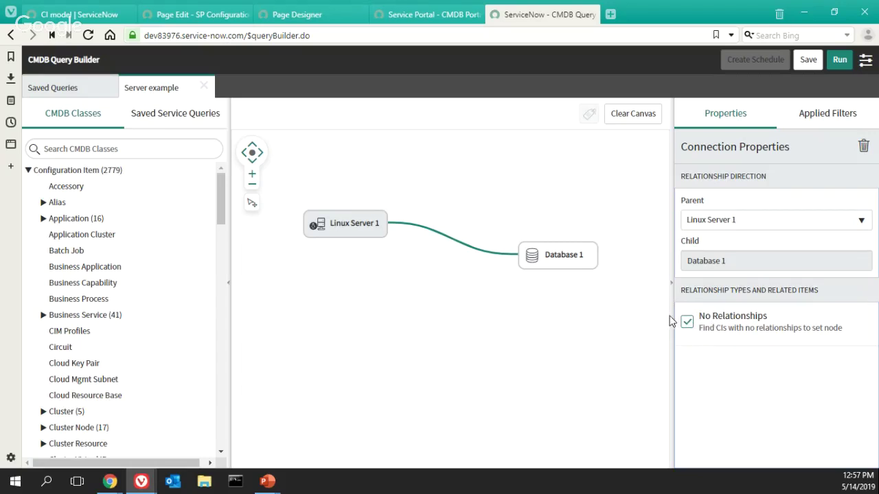
mouse_move(426, 234)
mouse_move(316, 227)
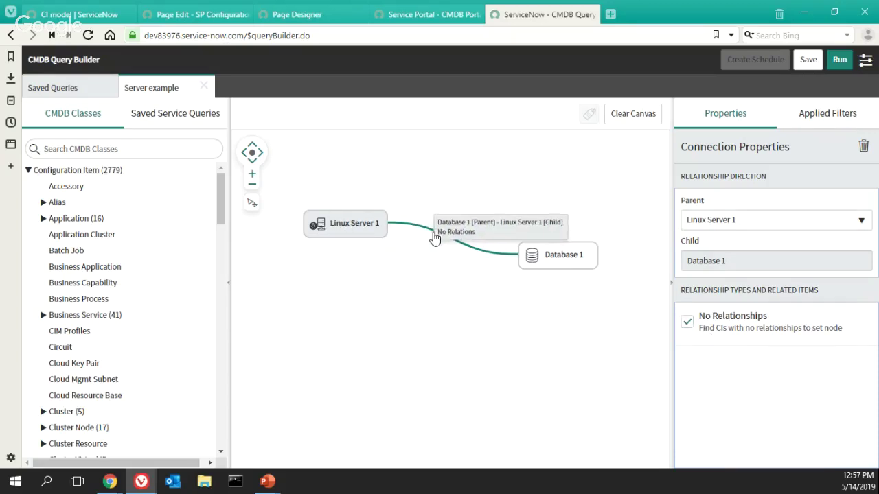
mouse_move(550, 266)
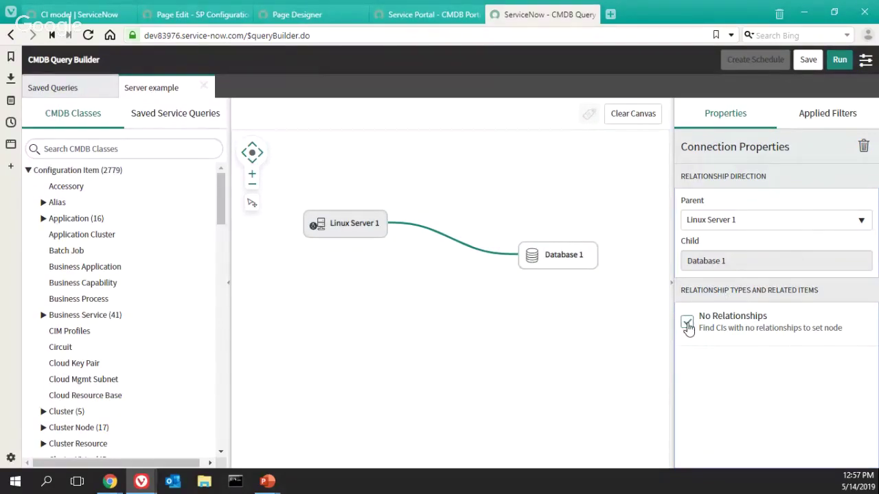
left_click(687, 325)
left_click(762, 220)
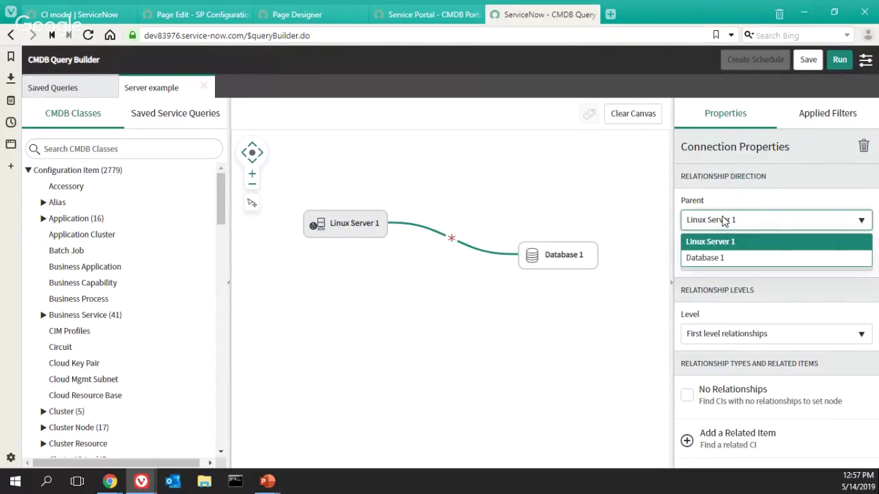
left_click(723, 221)
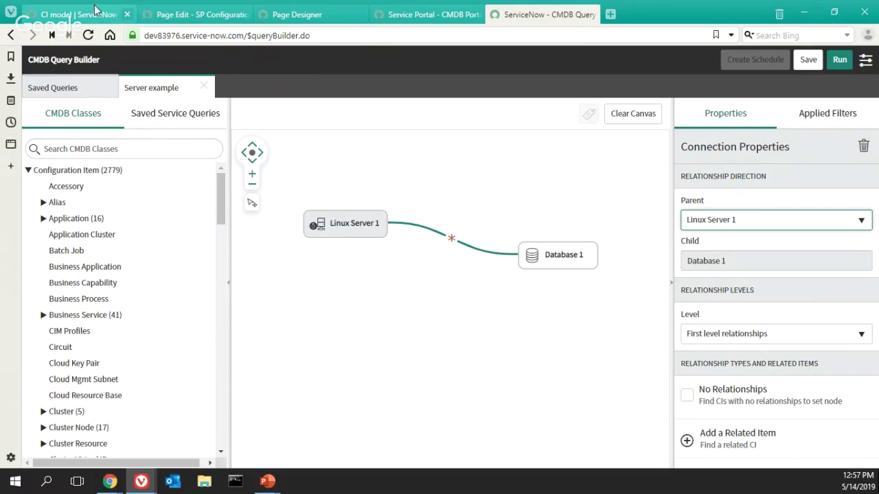
Find the CI Relation Types module in the ServiceNow navigator and view the list of relationship types
left_click(69, 15)
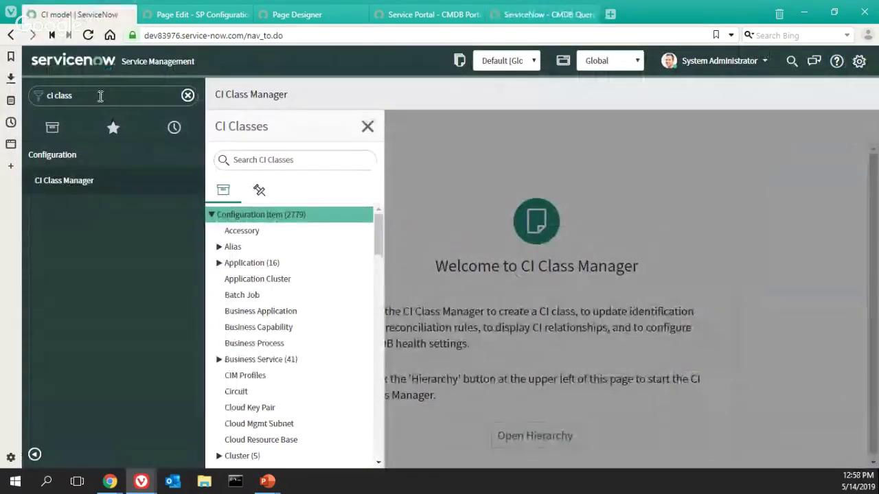
left_click(100, 93)
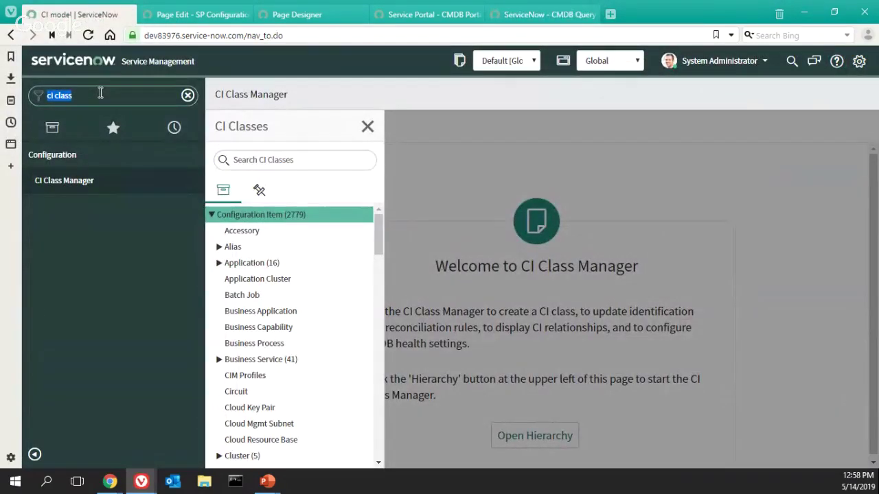
type("ci relation")
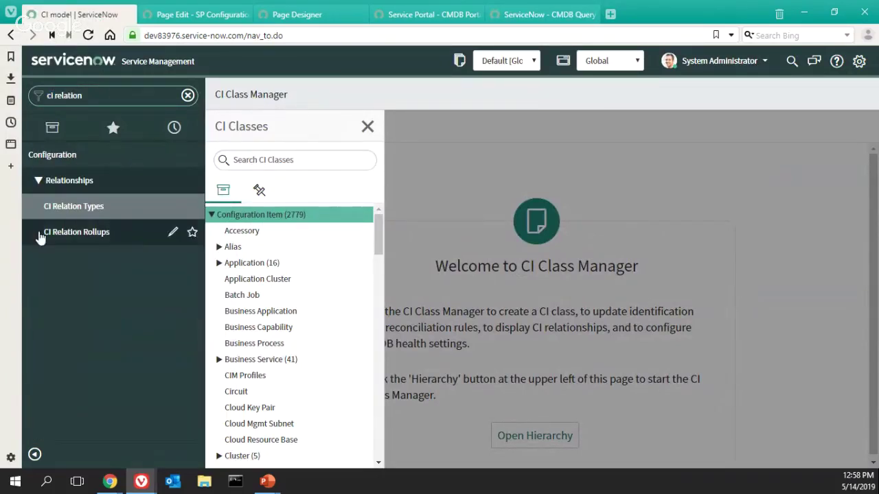
left_click(75, 210)
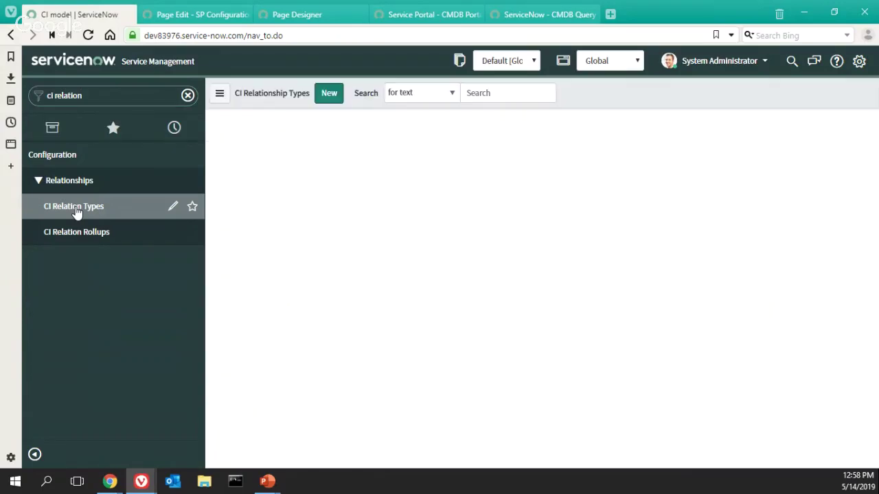
Find the Suggested Relationships module and view the relationships suggested between CI classes
left_click(102, 95)
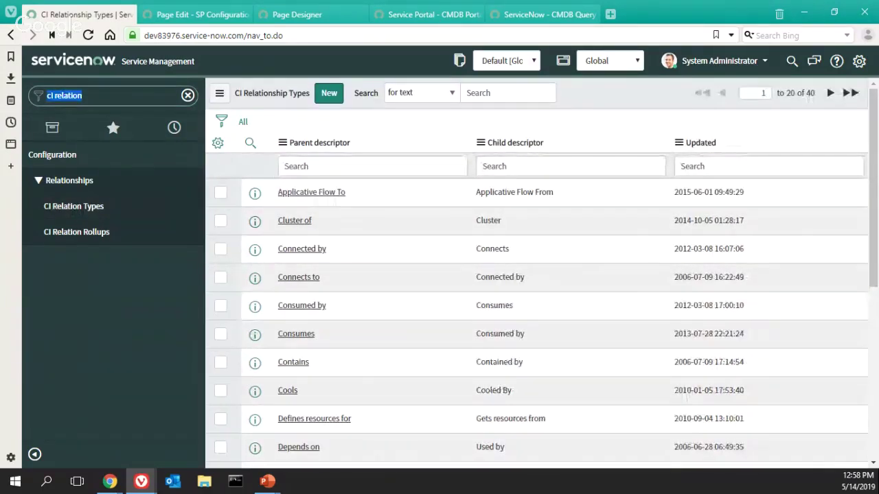
type("suggested rela")
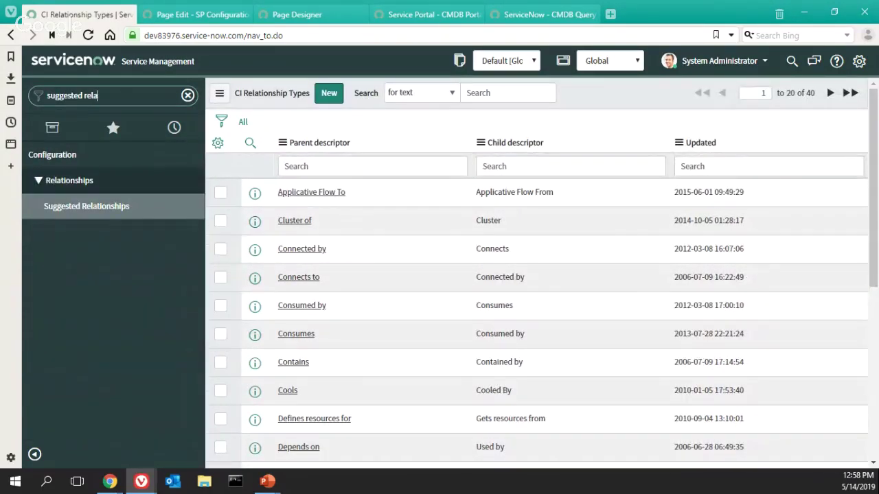
left_click(93, 206)
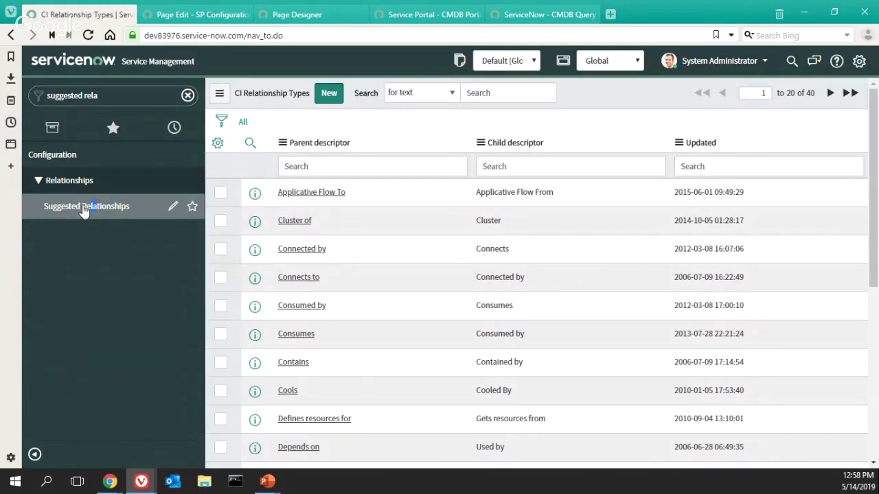
left_click(80, 207)
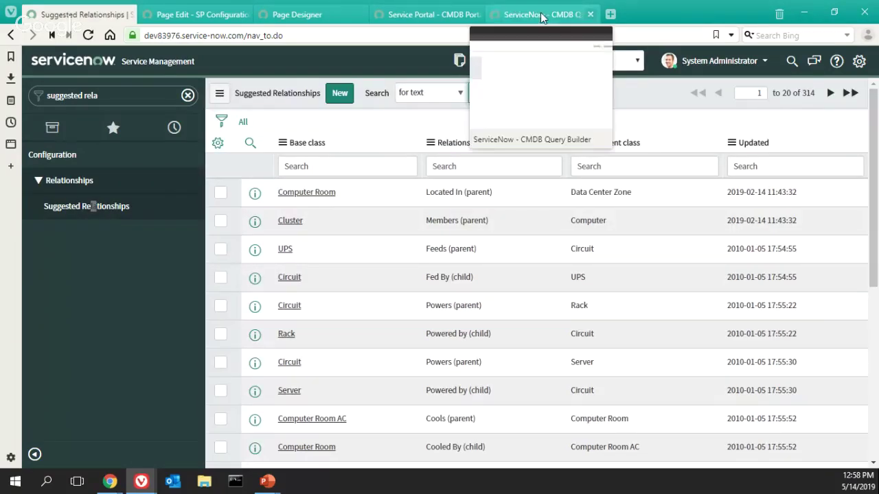
Return to the Server example query and add Database Server as a related item on the Linux Server 1 to Database 1 connection
left_click(560, 14)
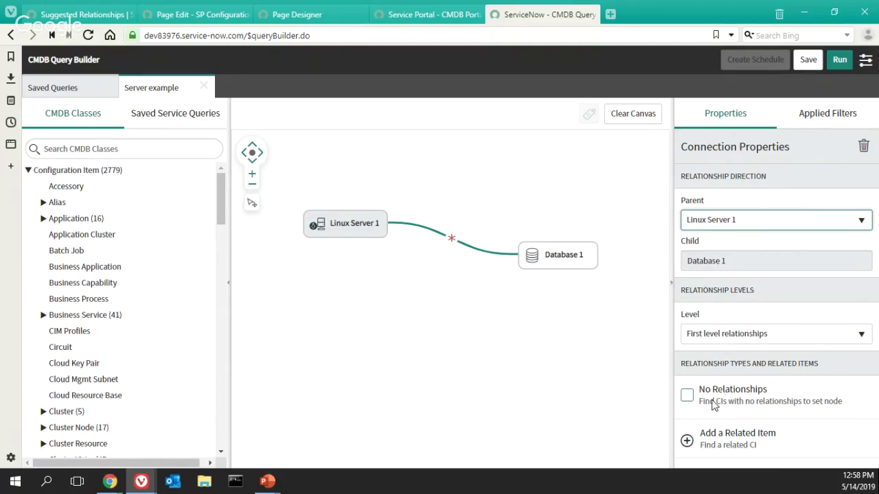
left_click(733, 435)
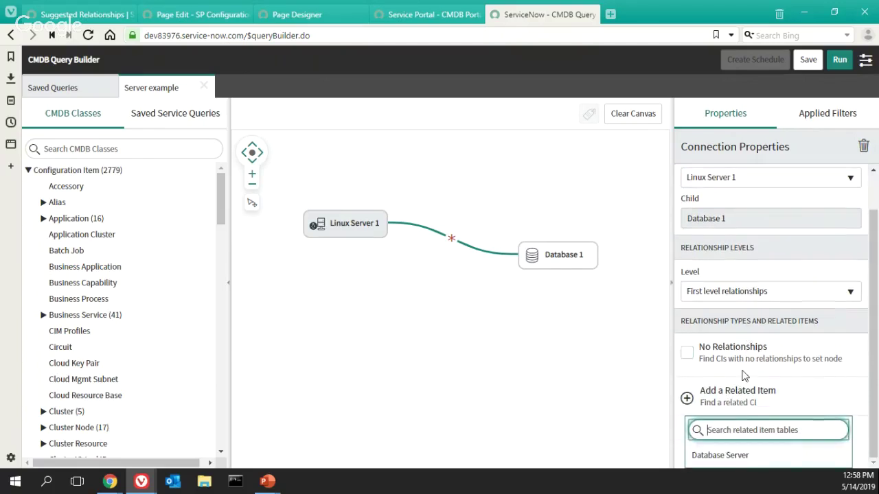
left_click(714, 457)
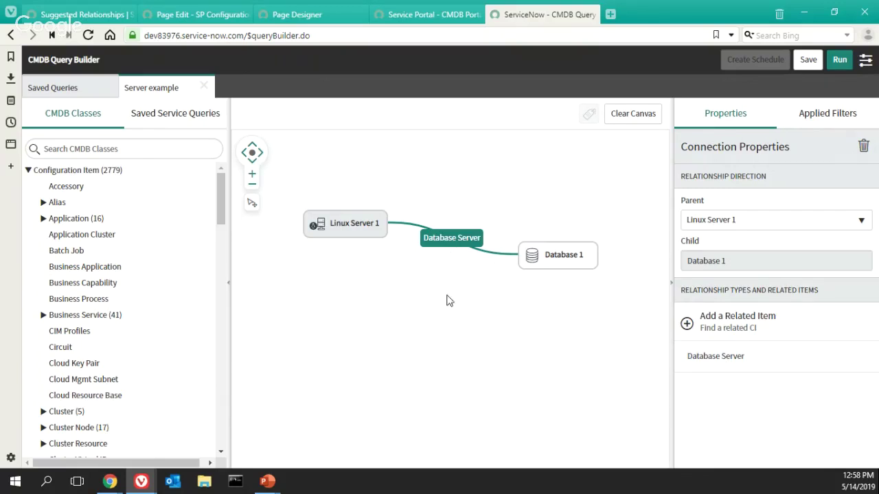
Select the Database 1 node to view its report columns and suggested connections, and check the CMDB architecture slide in PowerPoint
left_click(447, 270)
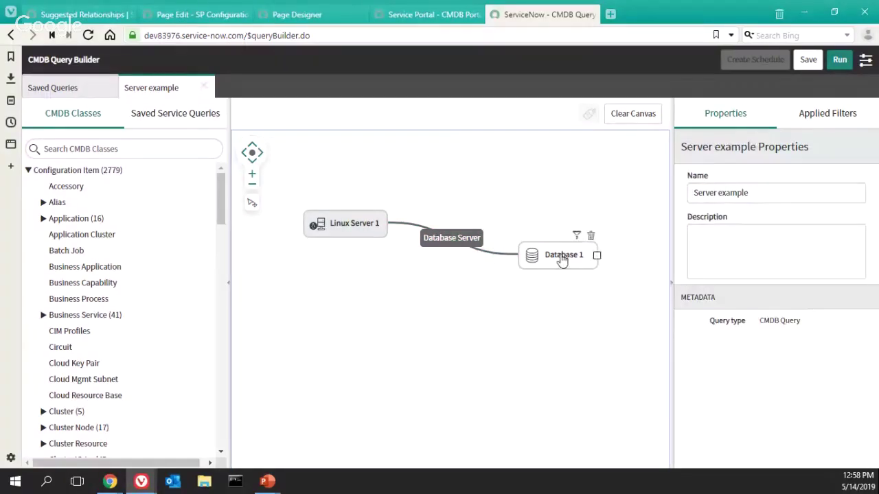
left_click(535, 261)
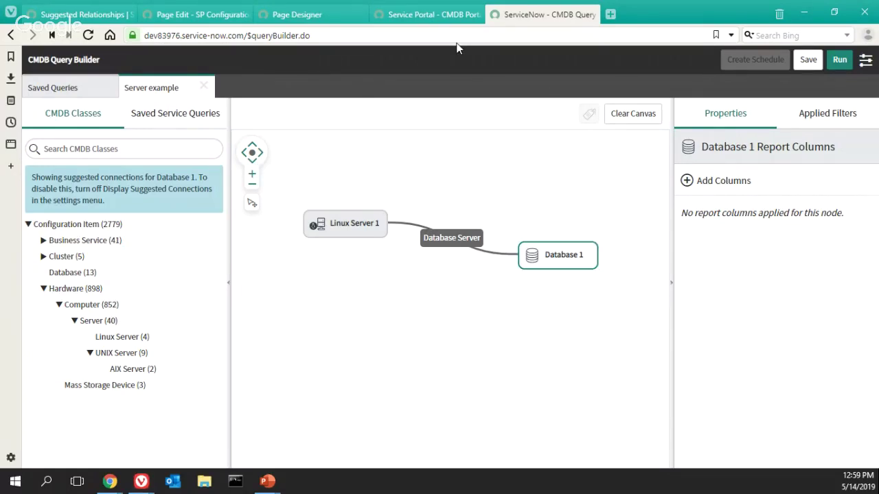
key("alt+Tab")
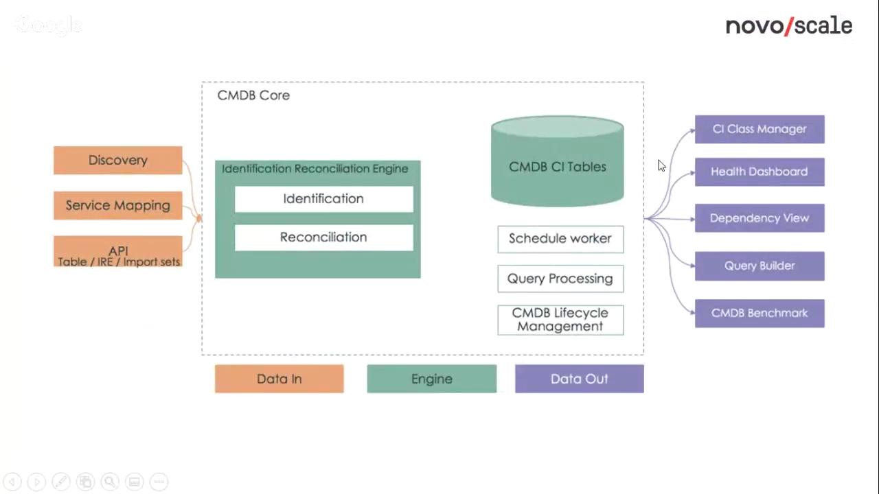
key("alt+Tab")
Return to the cmdb main page in the Page Designer and set the Homepage Search widget's title to "CMDB Configuration Start Point"
mouse_move(411, 17)
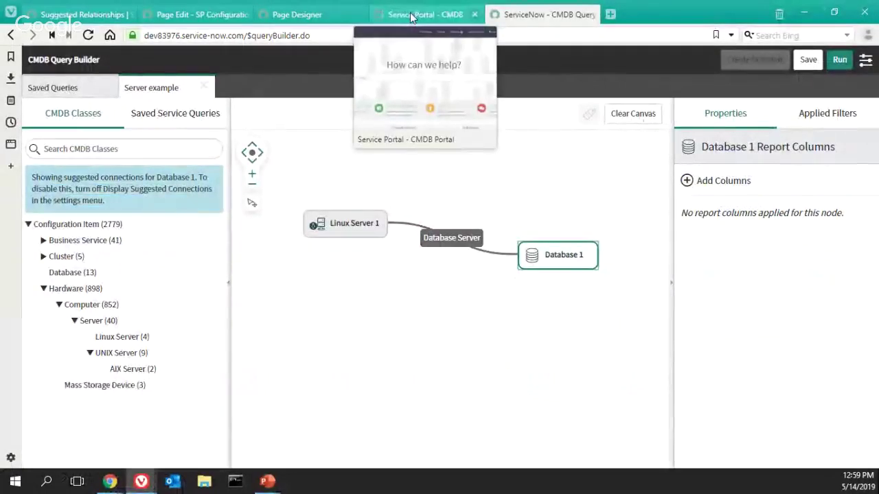
left_click(300, 13)
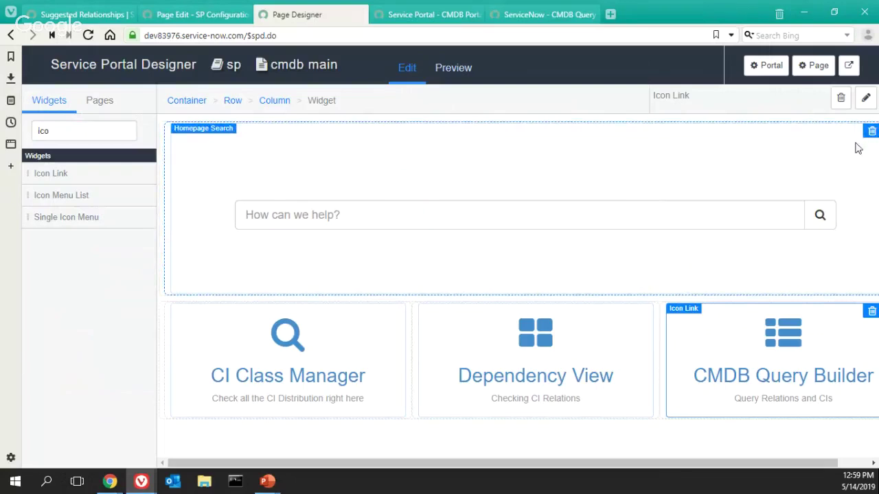
scroll(638, 472, "right", 2)
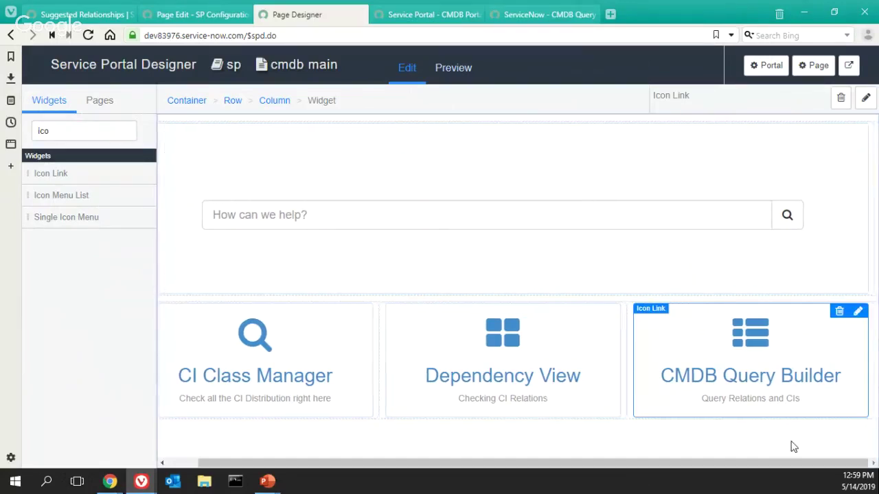
mouse_move(832, 147)
left_click(857, 132)
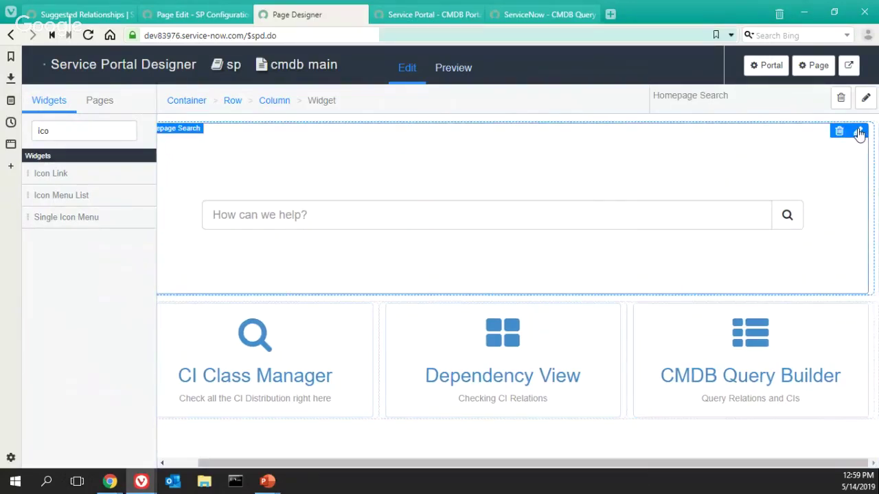
left_click(208, 151)
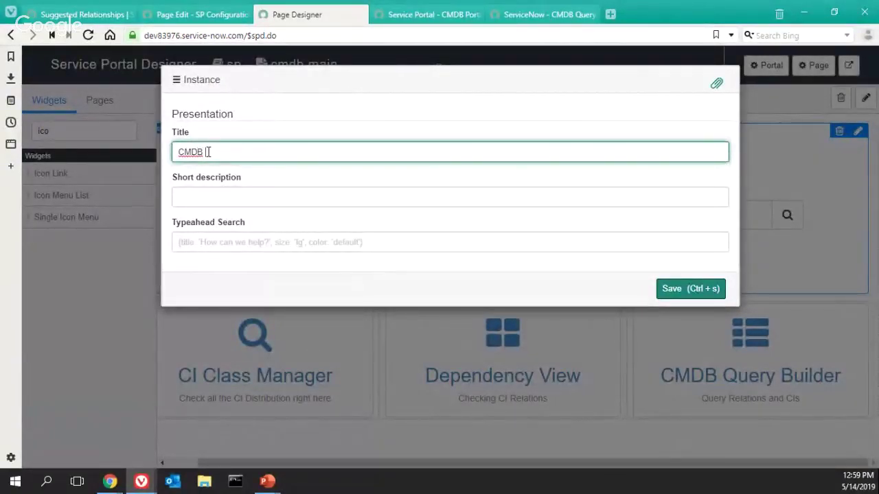
type("CMDB Configuration Start Point")
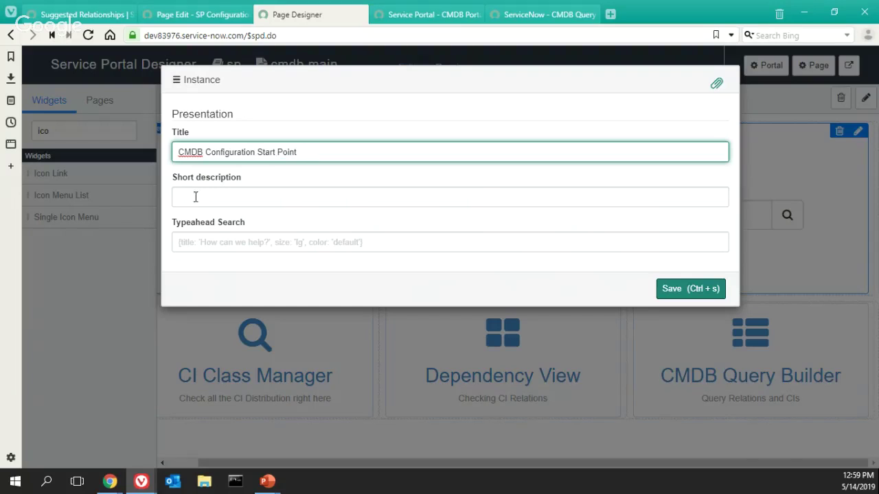
left_click(676, 292)
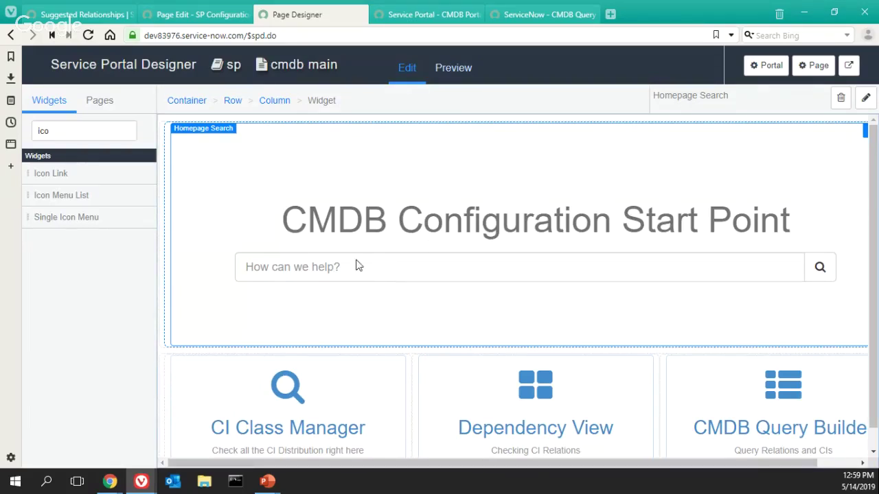
Preview the cmdb main page and open the background settings of the container holding the Homepage Search widget
left_click(453, 68)
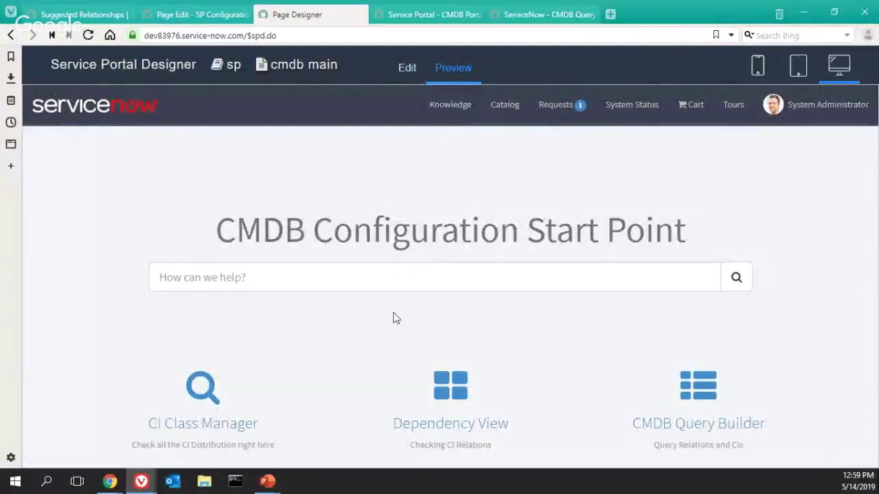
right_click(520, 181, "ctrl")
key("alt")
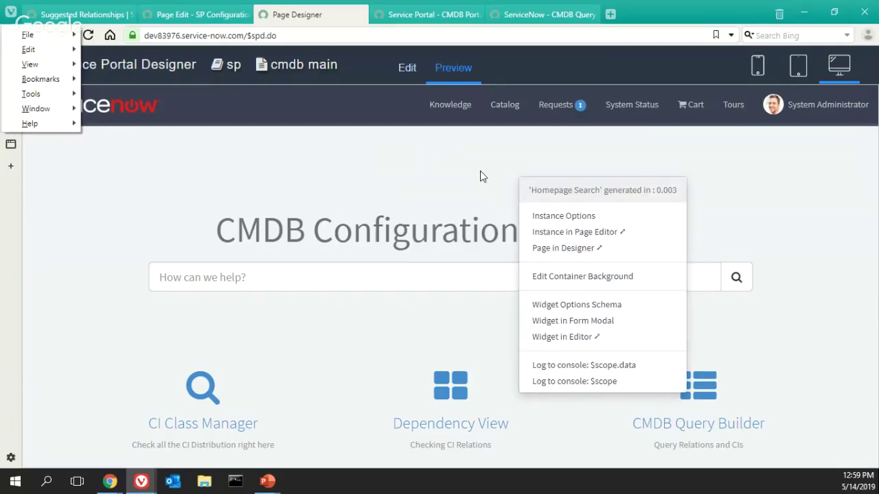
left_click(581, 276)
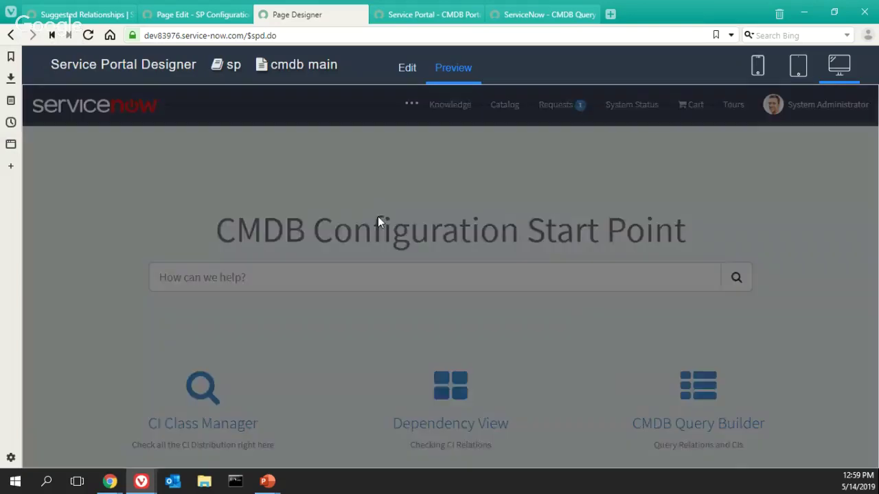
scroll(504, 372, "down", 2)
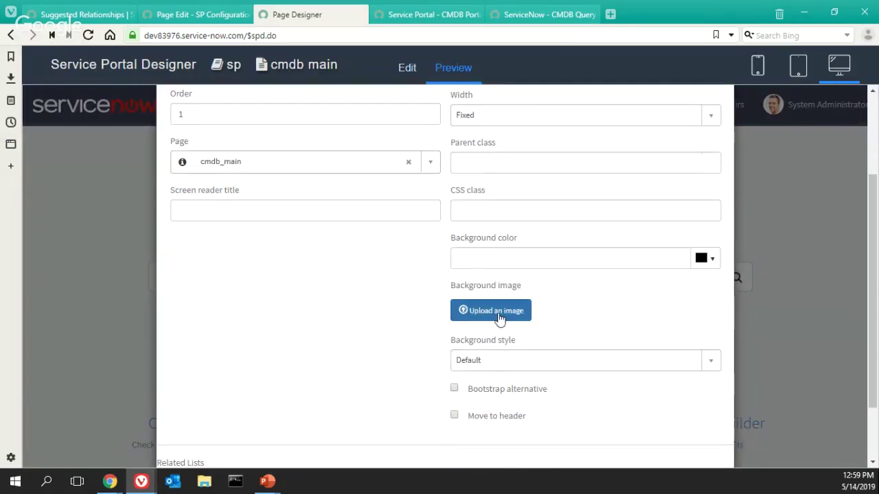
Try to upload the Desktop image "cmdb background 2" as the container's background image and save the container
left_click(497, 312)
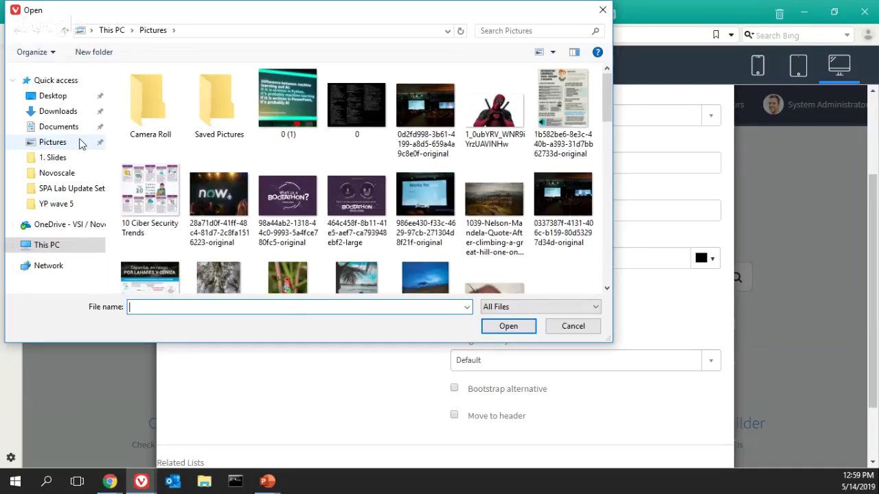
left_click(53, 95)
scroll(325, 187, "down", 2)
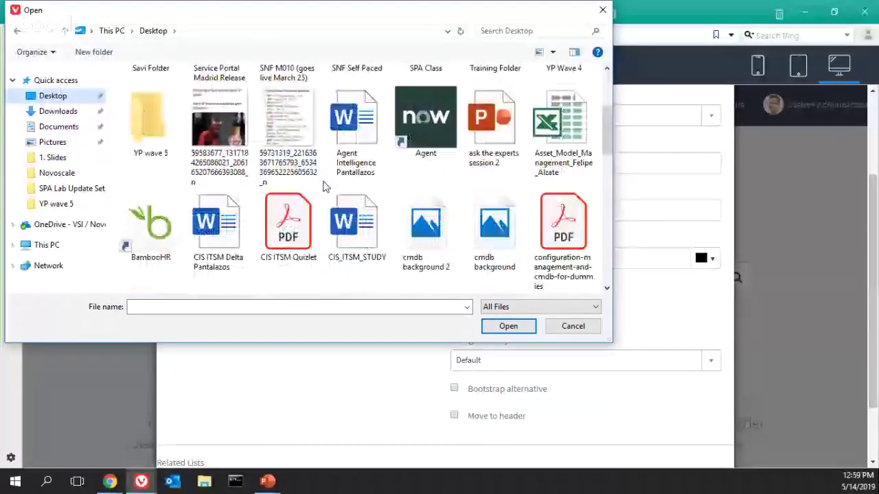
scroll(325, 186, "down", 10)
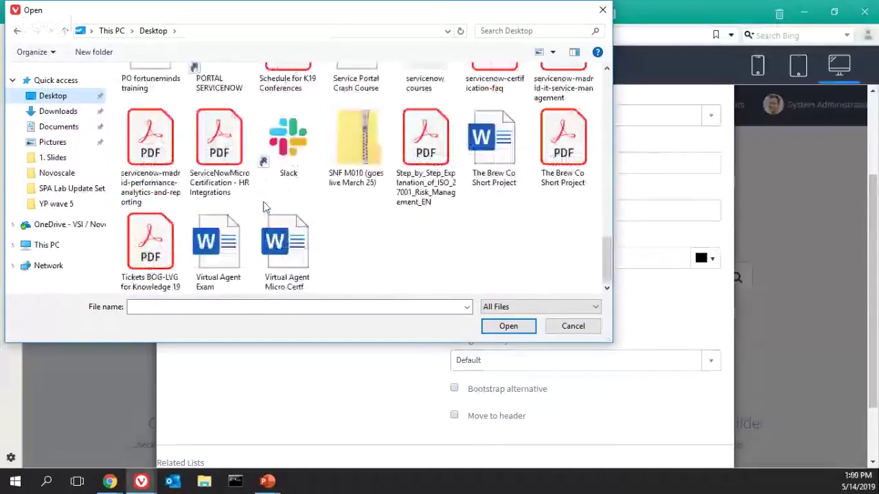
scroll(267, 208, "up", 12)
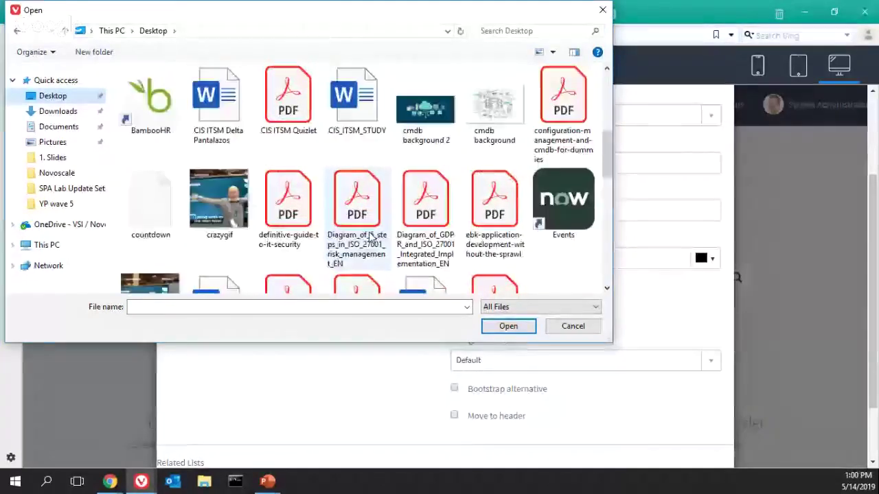
scroll(371, 237, "up", 1)
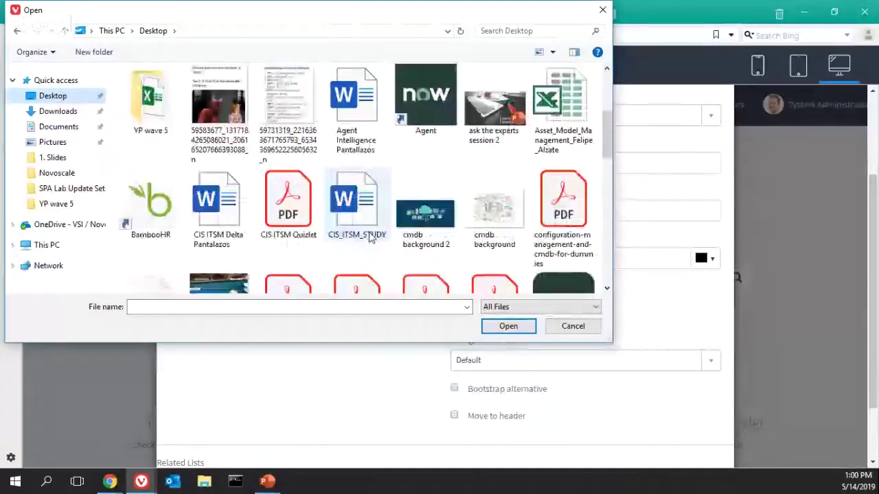
left_click(442, 214)
left_click(508, 326)
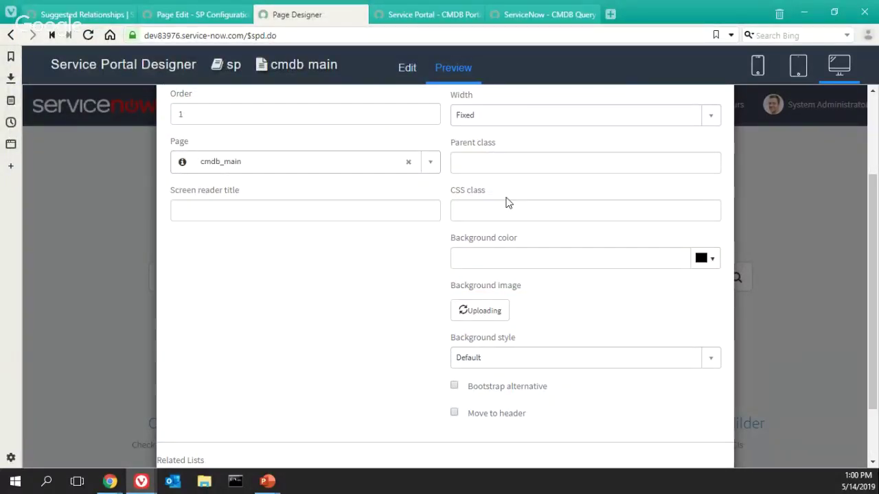
scroll(777, 243, "down", 2)
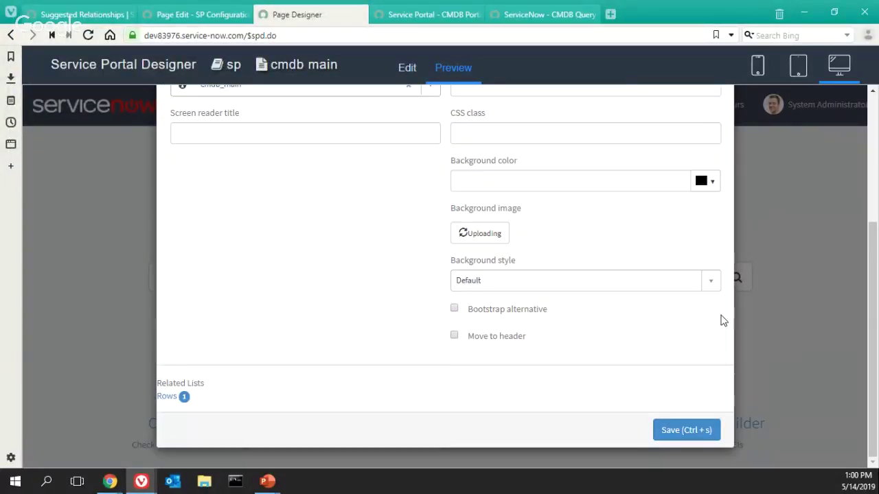
left_click(676, 431)
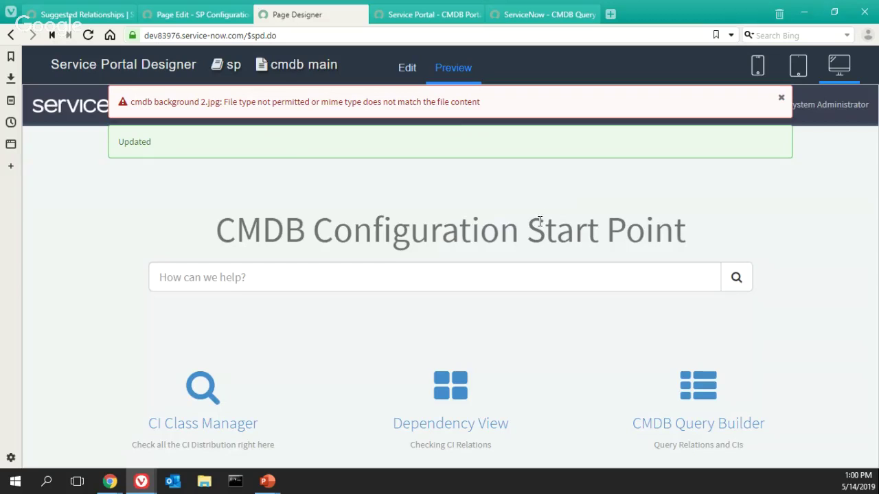
Upload the Desktop image "cmdb background" as the background image of the Homepage Search container and save it
right_click(542, 199, "ctrl")
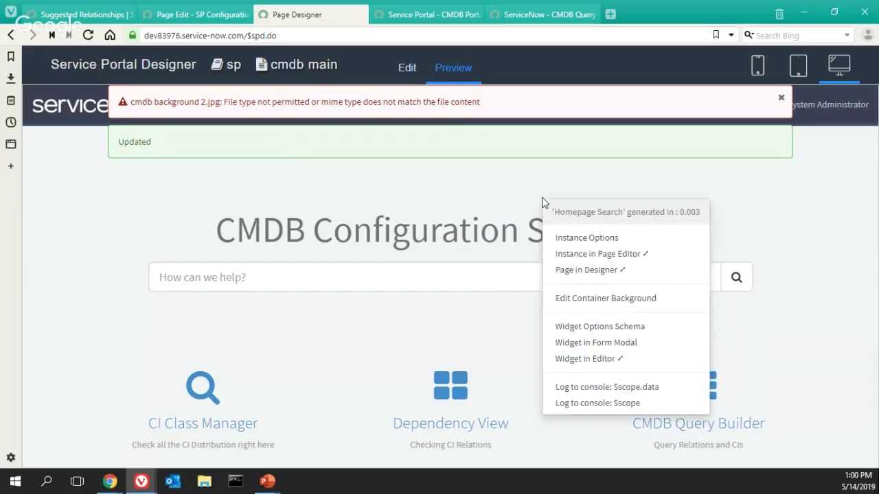
key("alt")
left_click(596, 302)
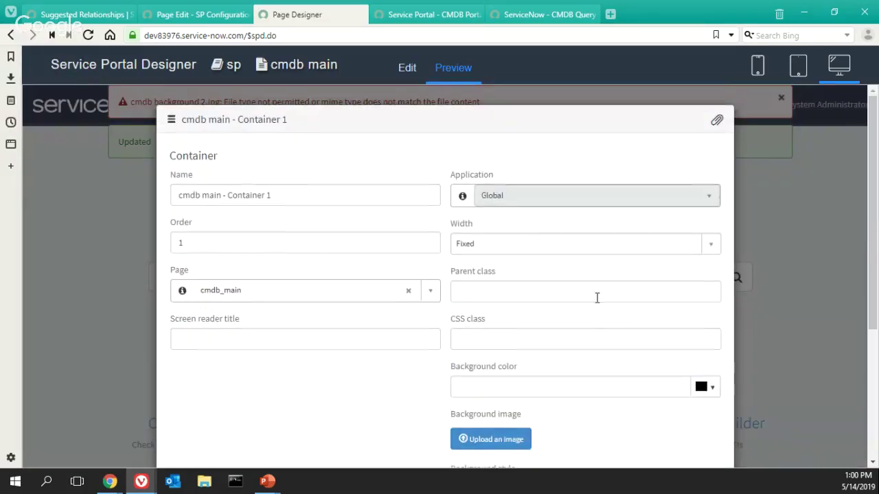
left_click(494, 436)
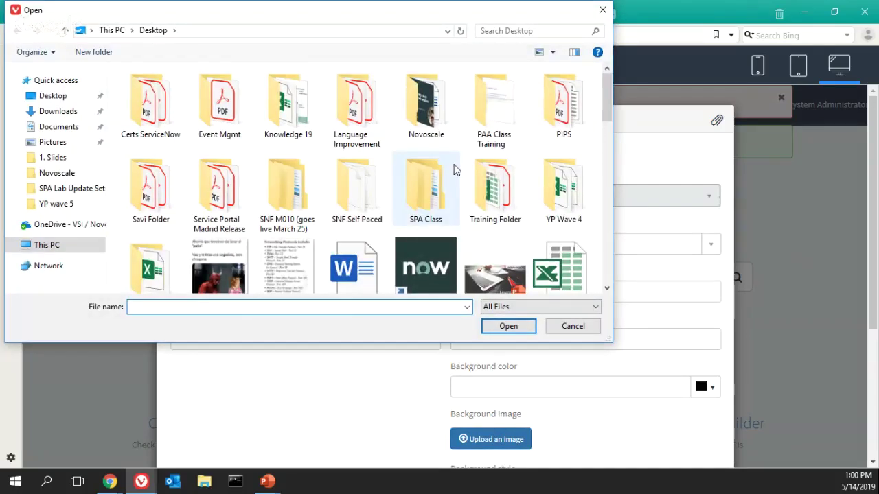
scroll(457, 169, "down", 1)
scroll(419, 232, "down", 5)
left_click(480, 139)
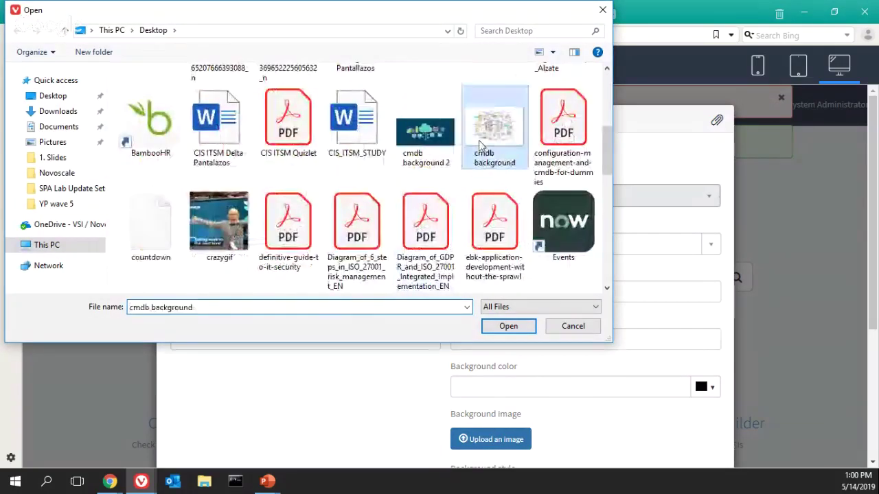
left_click(503, 327)
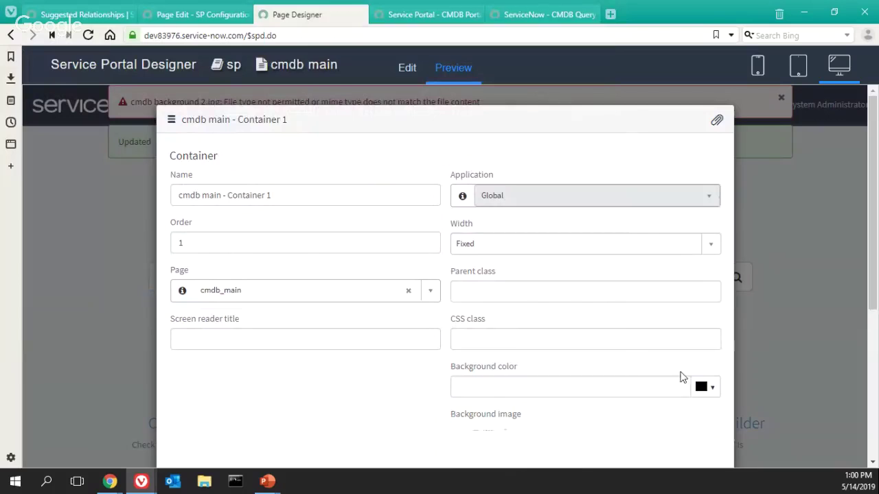
scroll(683, 378, "down", 2)
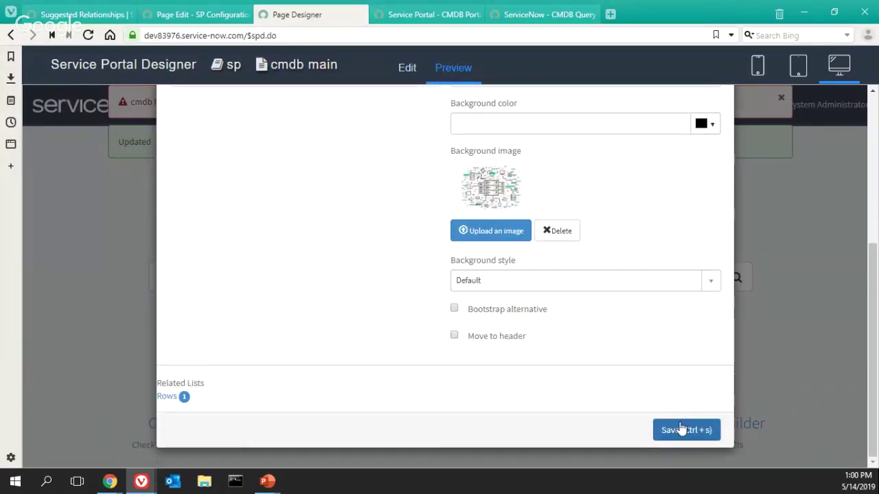
left_click(676, 434)
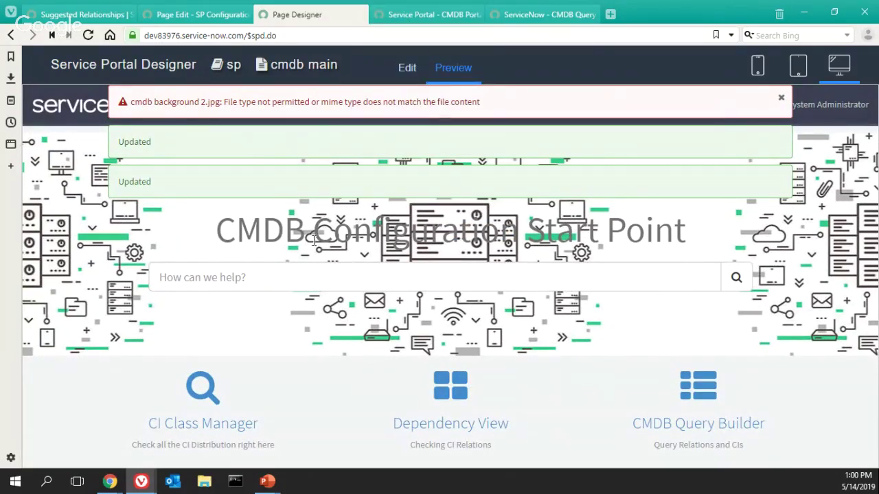
Return the cmdb main page to edit mode and open the Service Portal table from the SP Configuration page
mouse_move(213, 17)
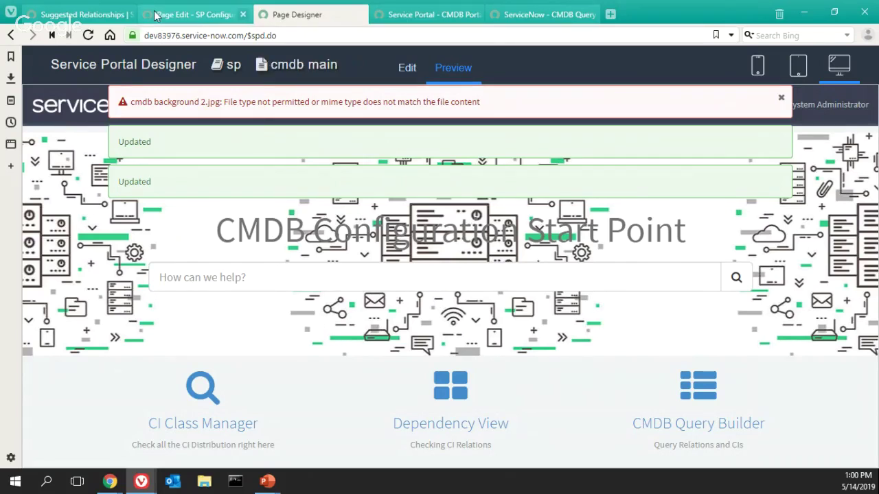
mouse_move(157, 16)
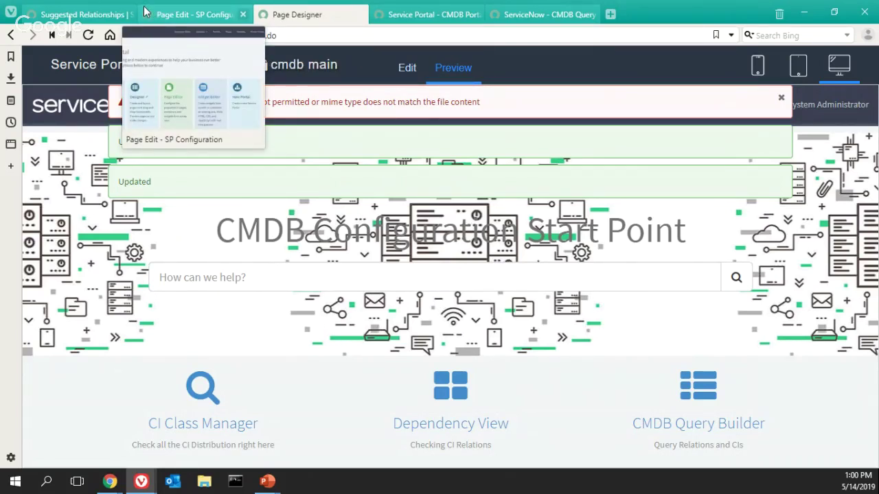
left_click(406, 68)
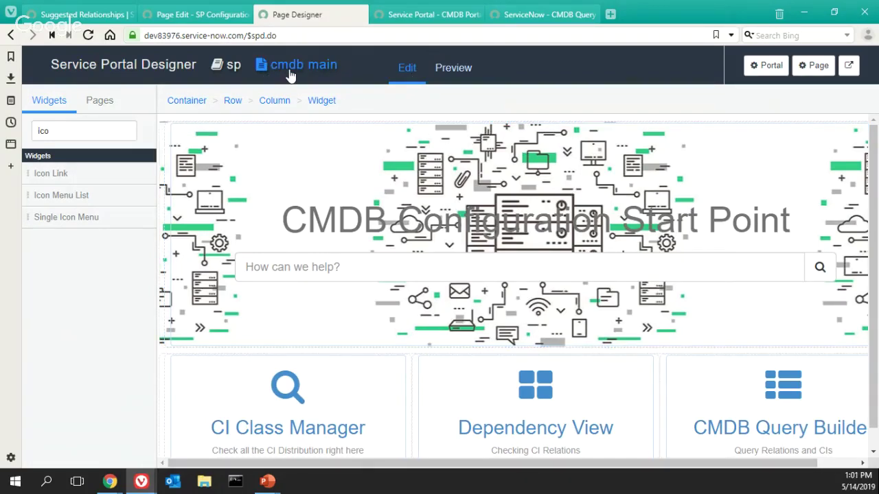
left_click(199, 14)
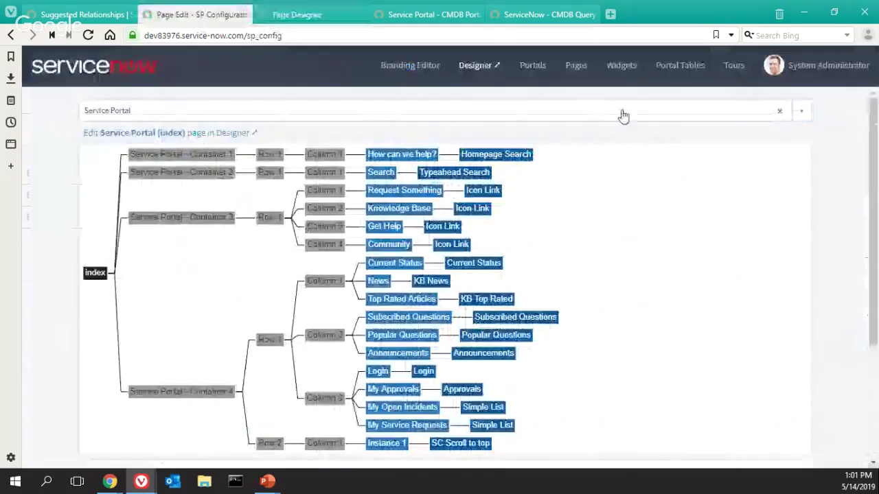
left_click(663, 63)
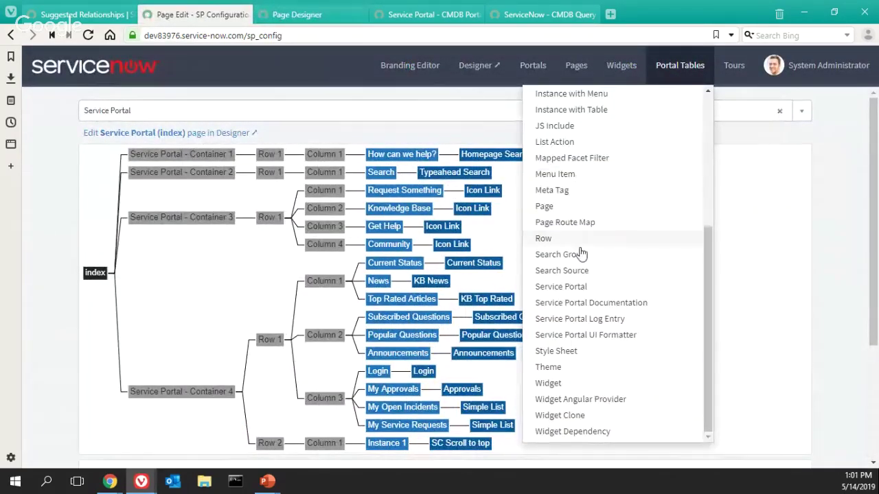
left_click(576, 288)
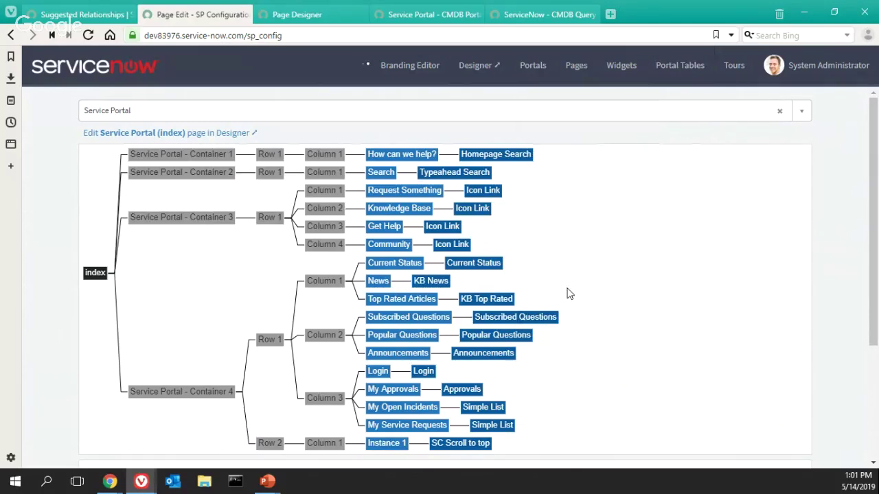
Review the page settings of the cmdb main page in the Page Designer and close them
left_click(297, 14)
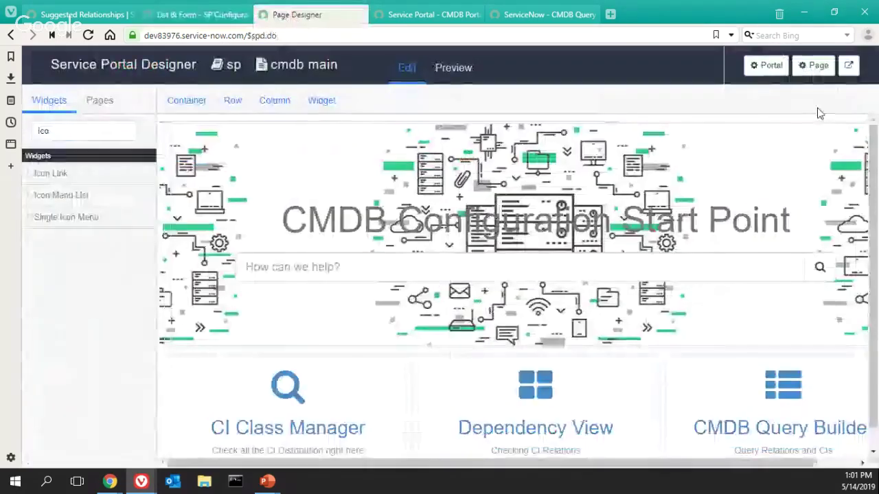
left_click(814, 65)
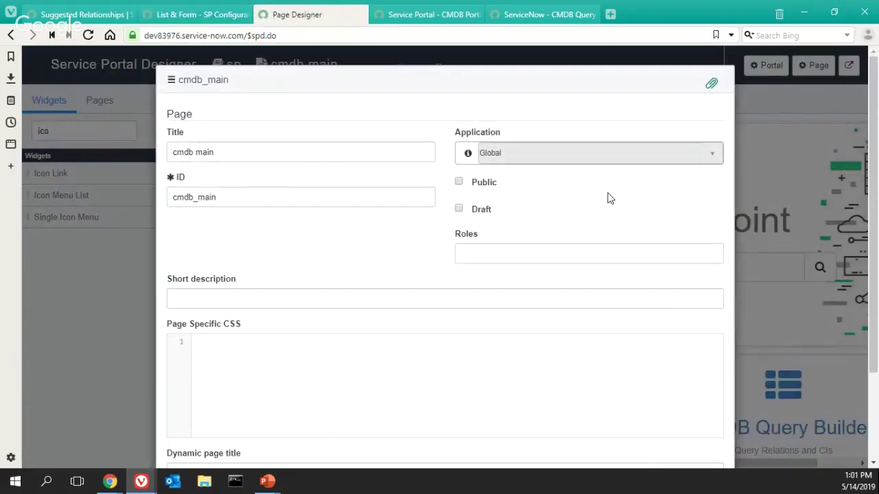
scroll(621, 241, "down", 3)
left_click(691, 434)
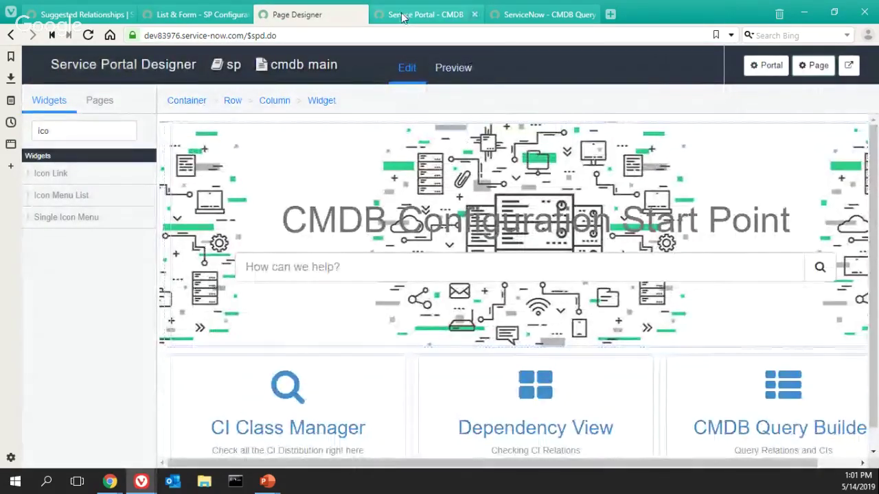
Set the homepage of the CMDB Portal record to cmdb_main and save the record
left_click(200, 15)
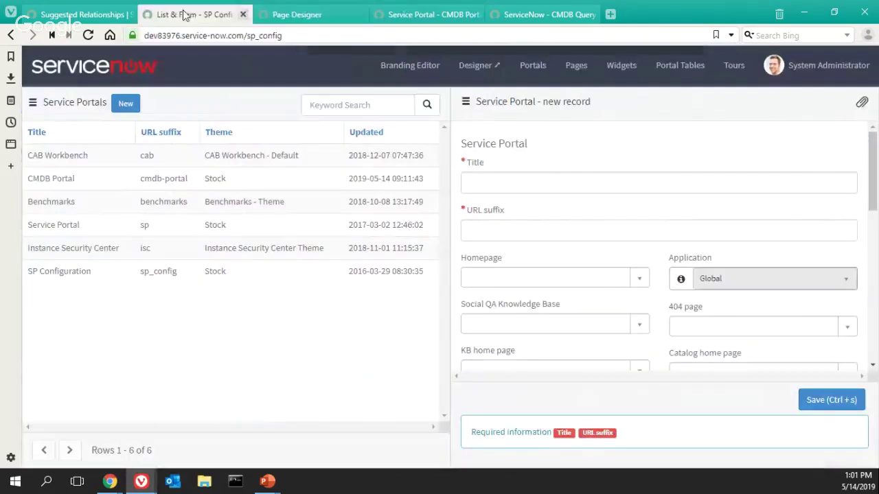
left_click(60, 179)
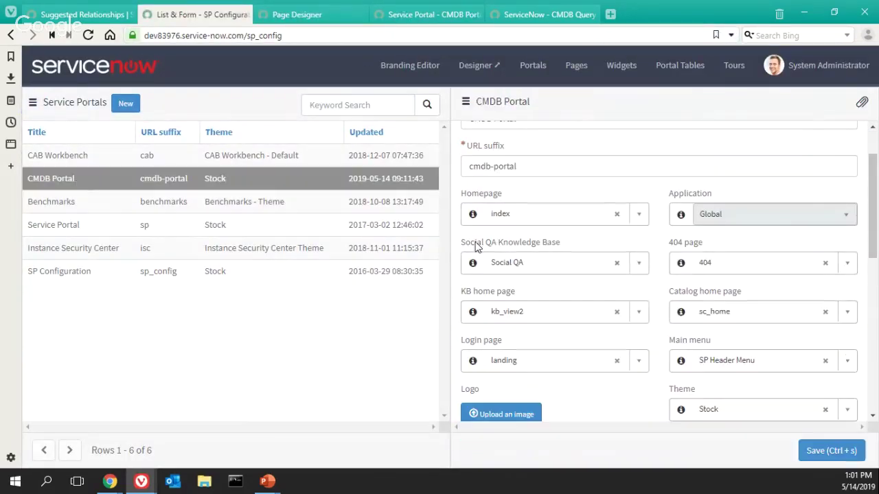
left_click(618, 218)
left_click(595, 212)
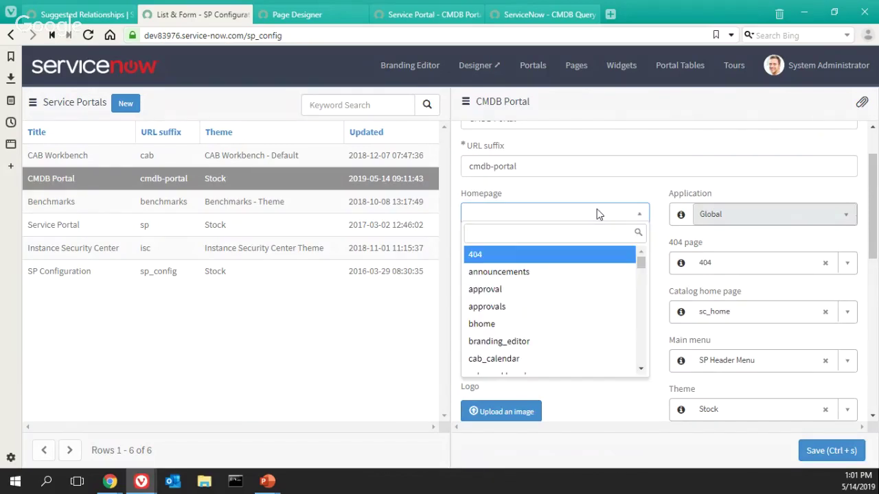
type("cmdb")
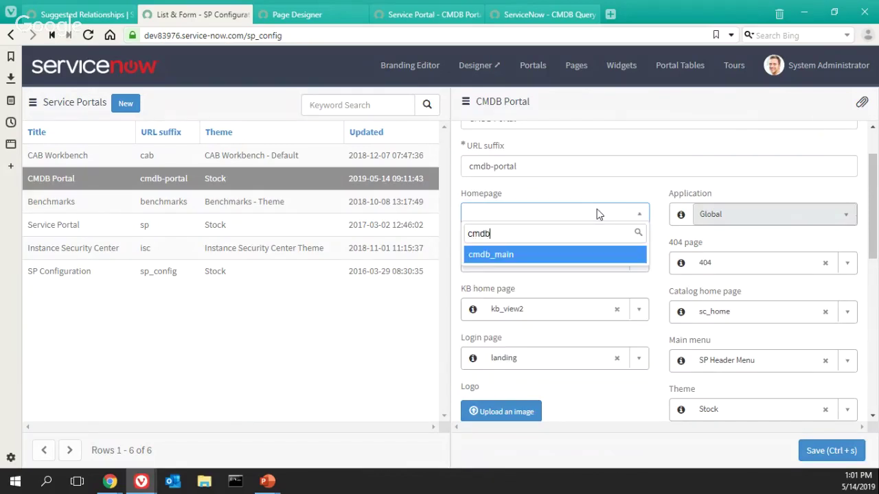
left_click(527, 255)
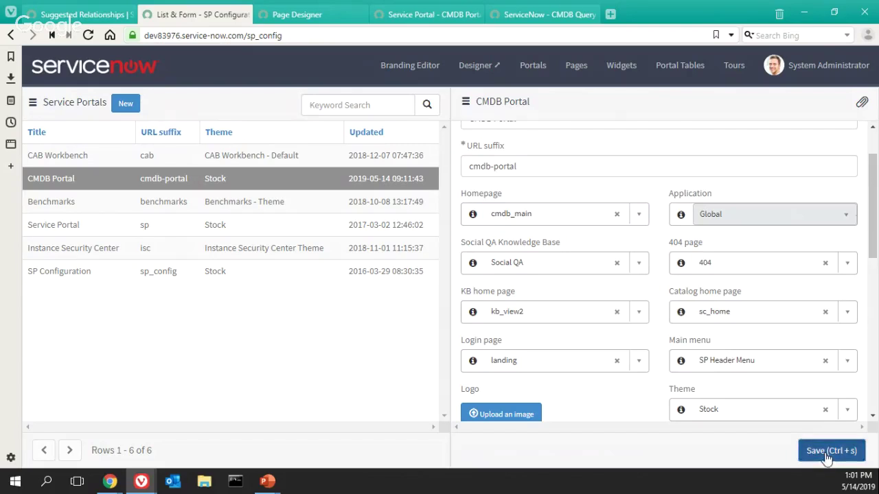
left_click(804, 451)
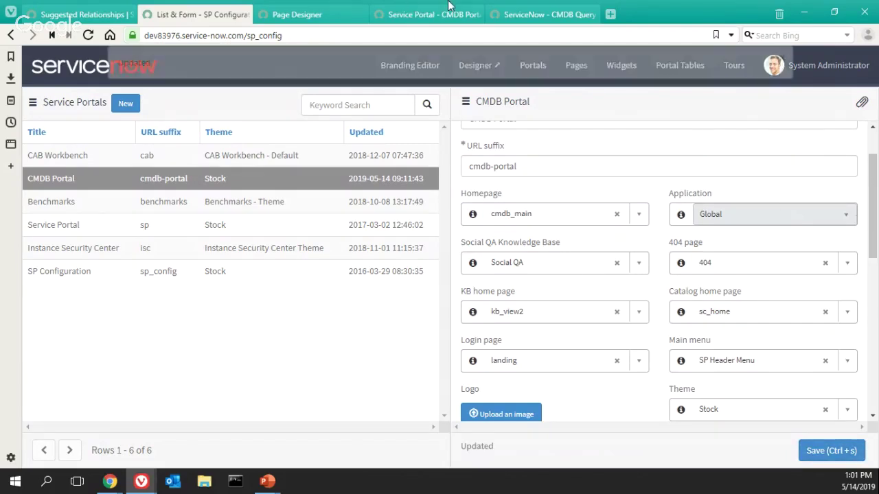
Close the CMDB Query Builder tab and reload the CMDB Portal page
left_click(545, 14)
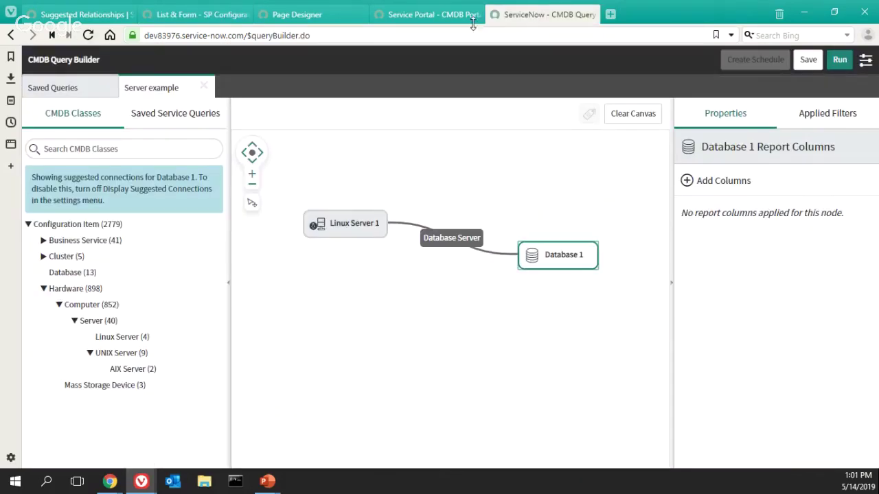
left_click(591, 14)
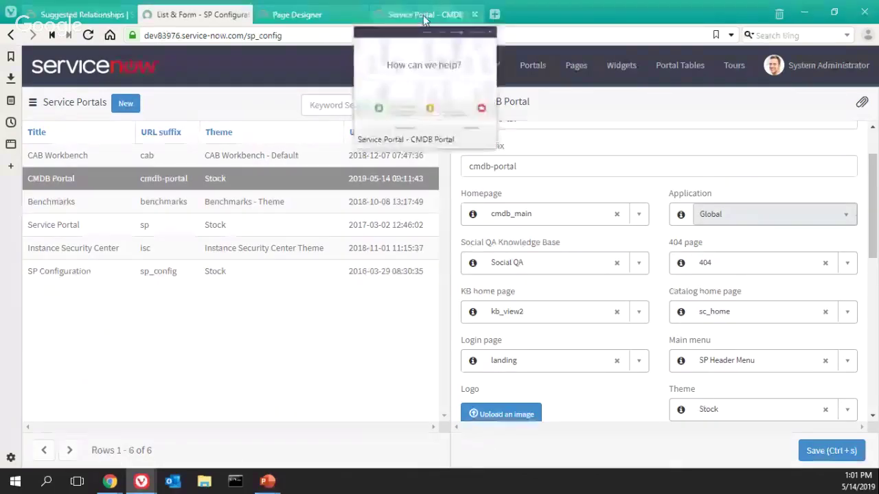
left_click(424, 16)
left_click(88, 36)
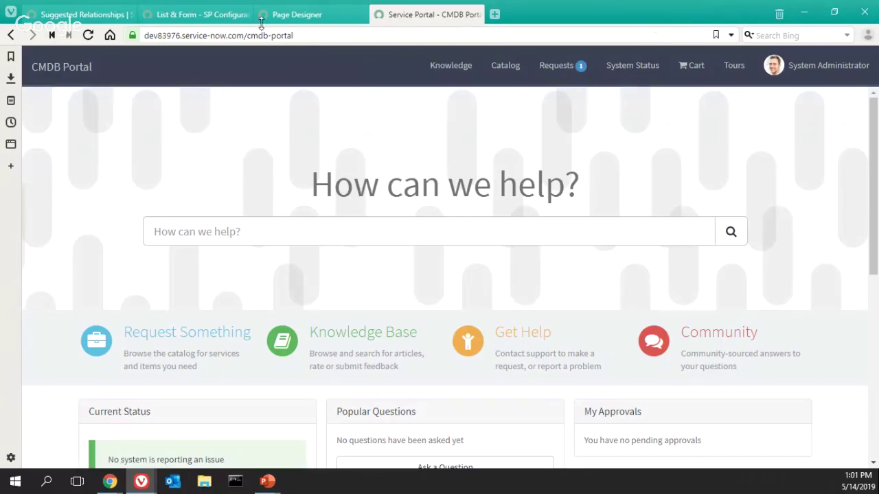
Save the CMDB Portal record again and reload the portal from its copied page address
left_click(205, 15)
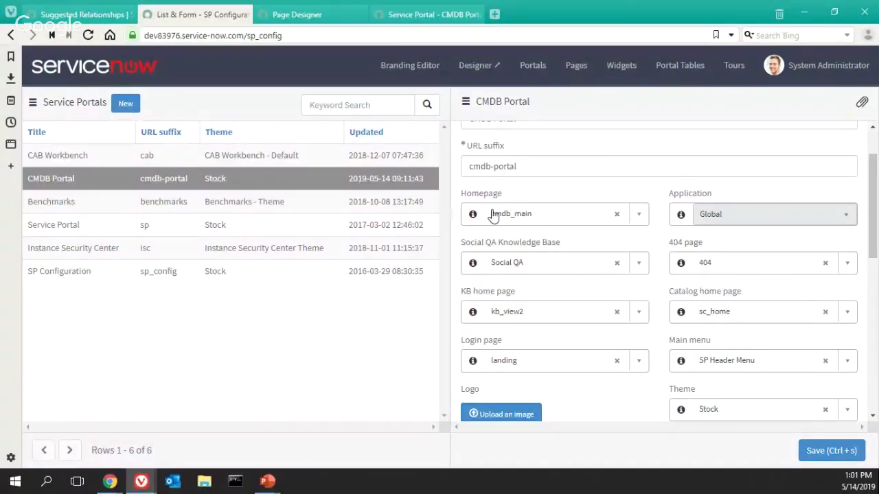
left_click(820, 453)
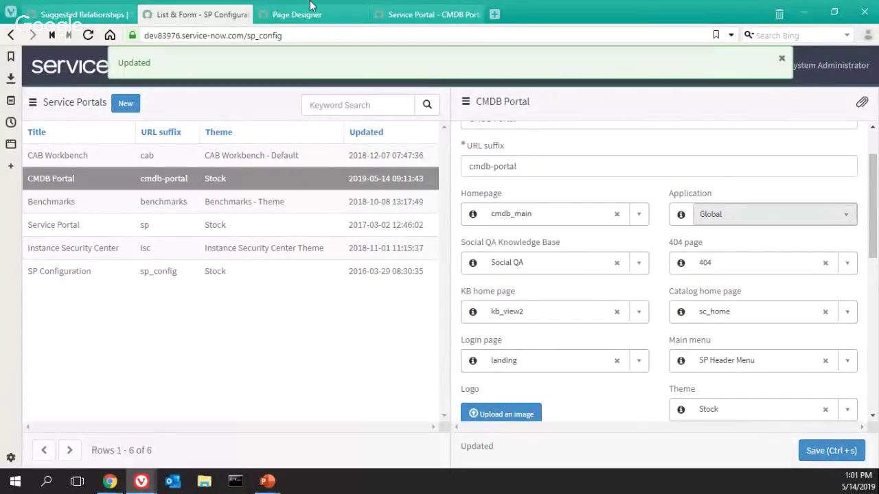
left_click(422, 14)
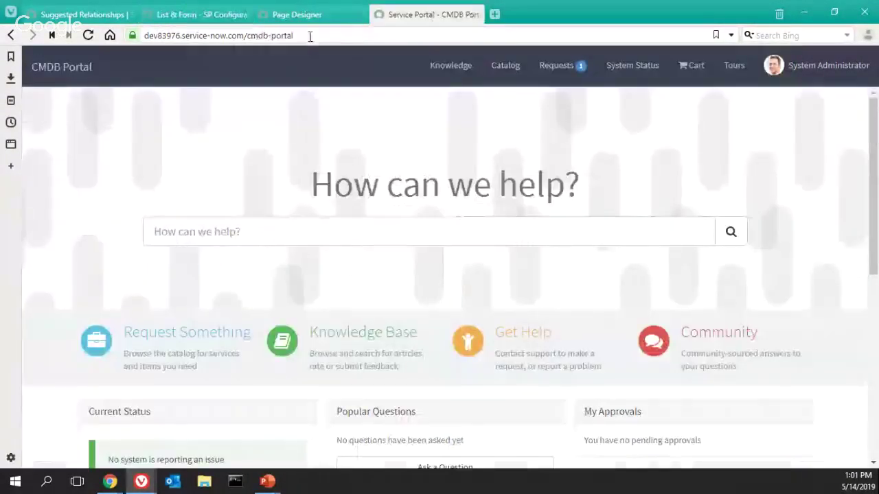
left_click(310, 36)
key("ctrl+c")
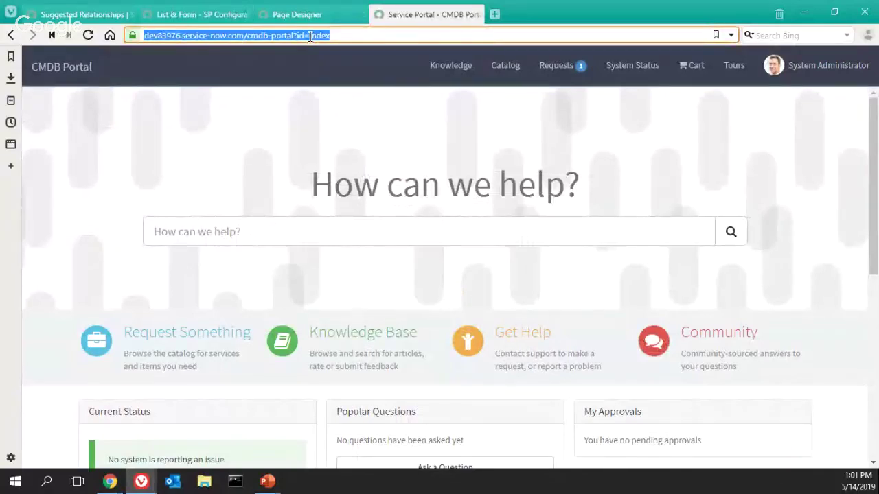
key("BackSpace")
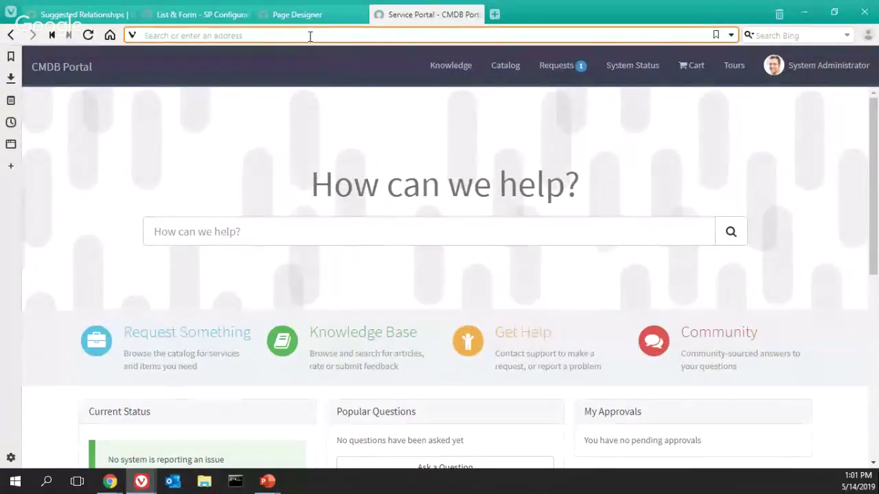
key("ctrl+v")
key("Return")
Load the CMDB Portal's default homepage by removing "?id=index" from the page address
left_click(294, 36)
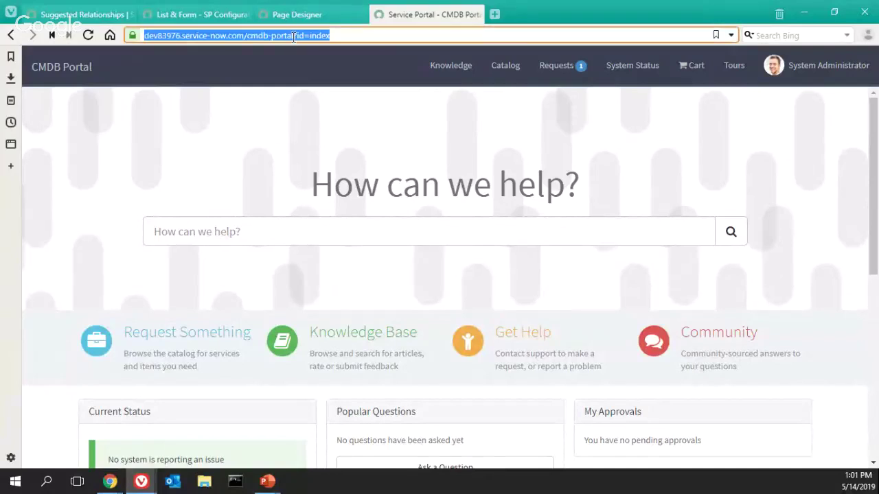
left_click(296, 36)
left_click_drag(295, 37, 447, 35)
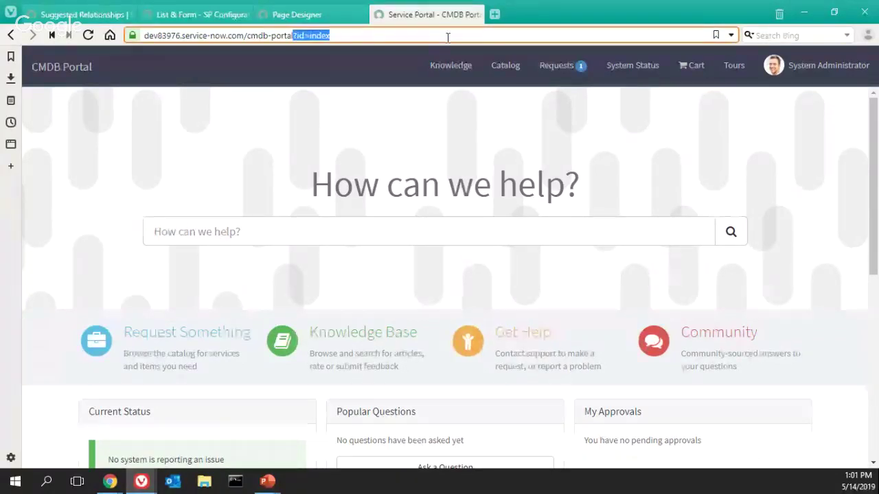
key("BackSpace")
key("Return")
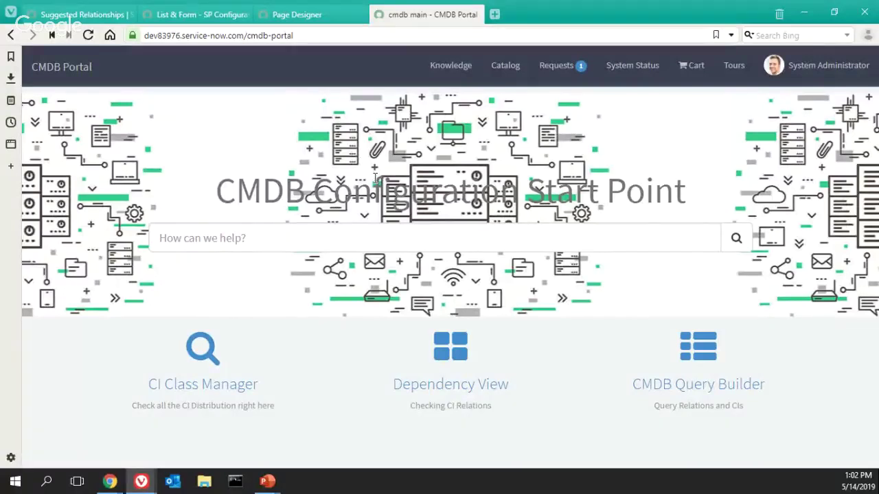
Return the Service Management tab to its System Administration homepage and close the Page Designer tab
left_click(275, 238)
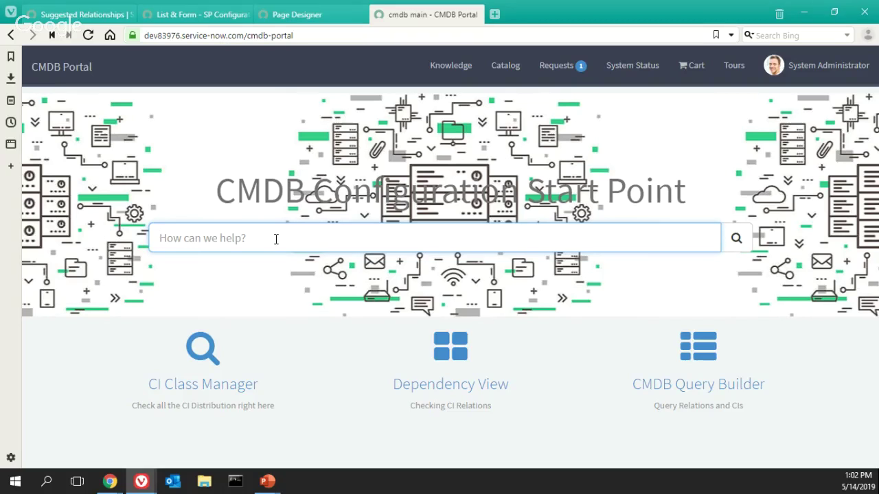
left_click(86, 6)
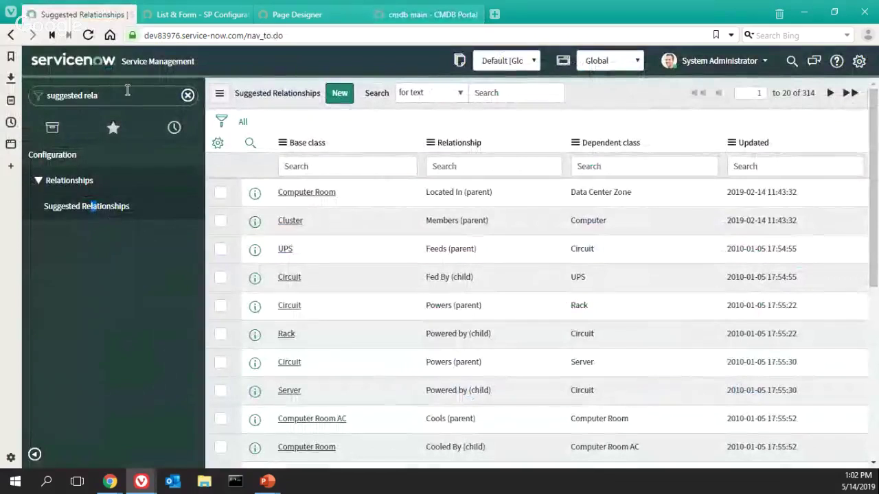
left_click(71, 67)
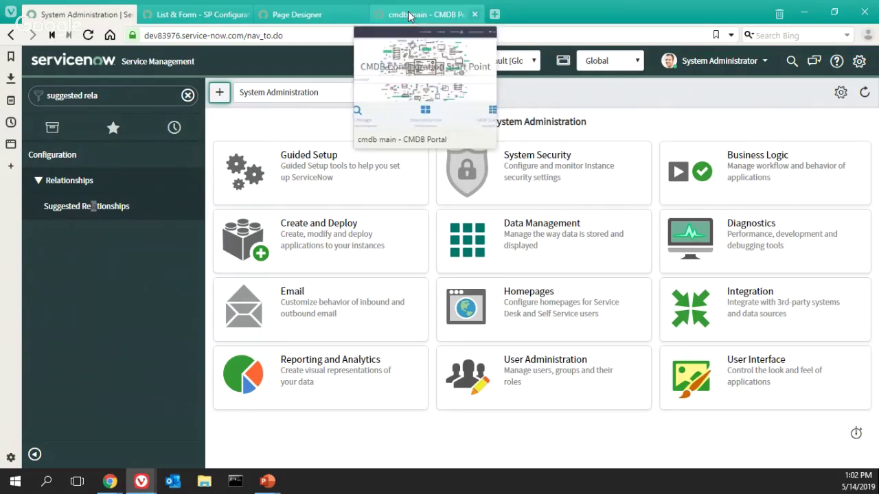
left_click(430, 14)
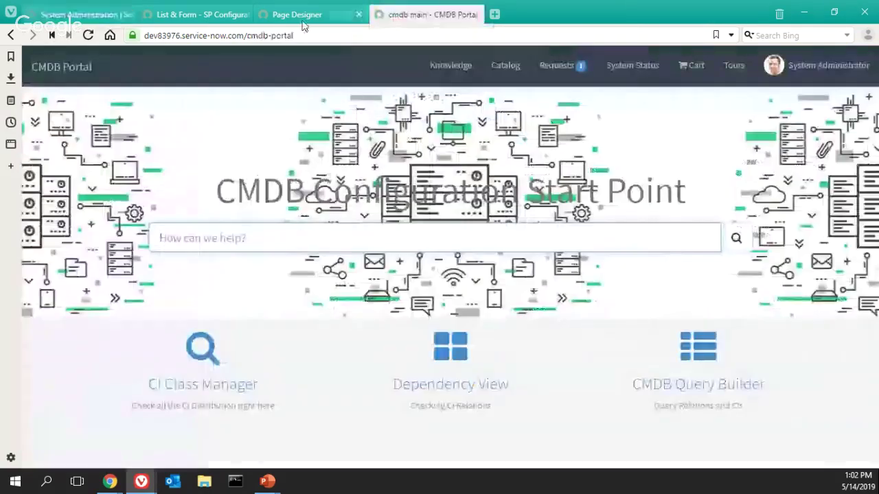
left_click(358, 14)
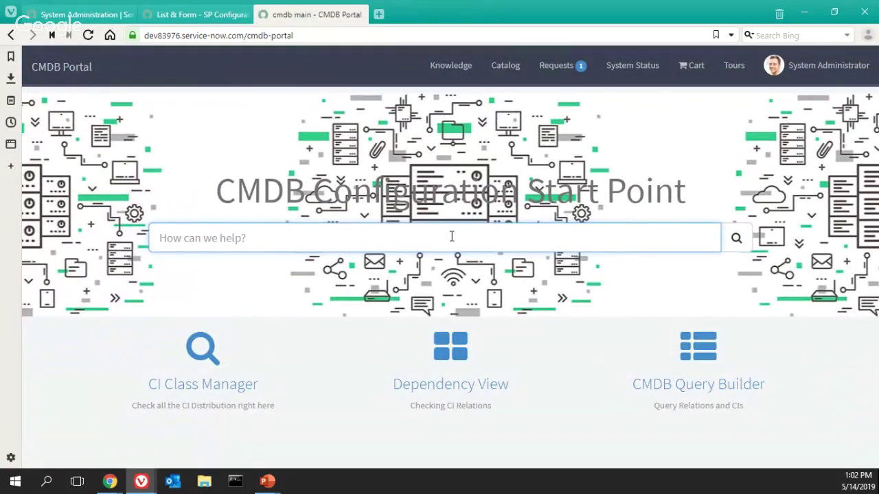
Test the Dependency View link on the portal page and return to the cmdb-portal address
left_click(449, 353)
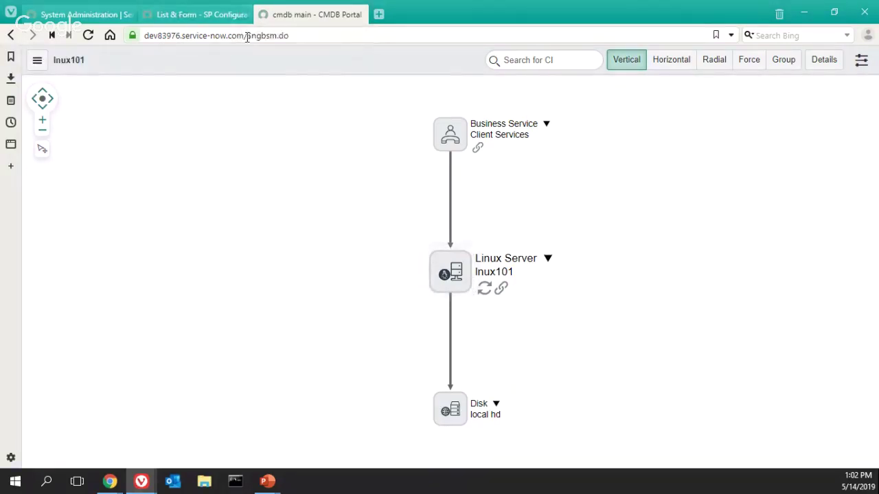
left_click_drag(248, 38, 343, 45)
type("cmdb")
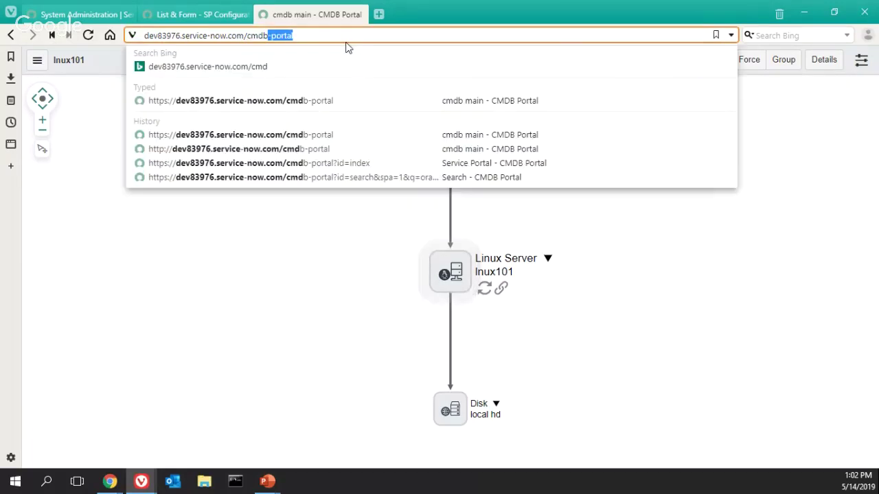
key("Return")
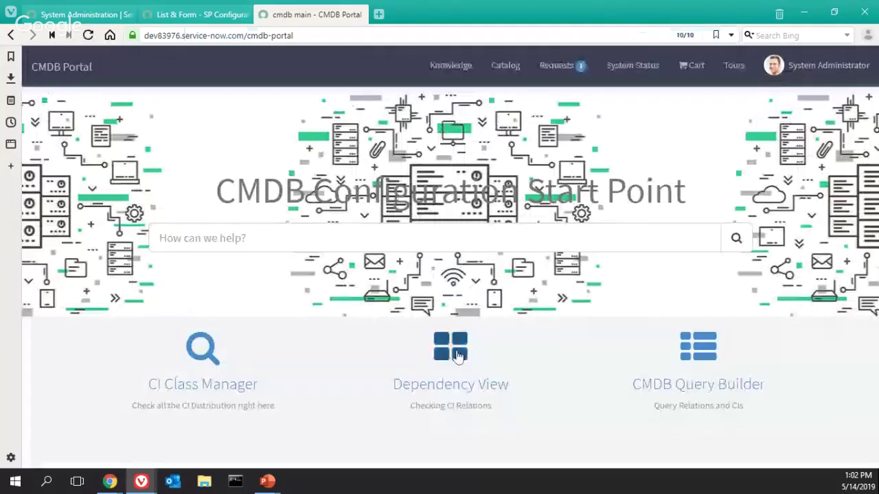
Open the Dependency View and CMDB Query Builder links from the portal page, each in a new tab
right_click(457, 353)
left_click(488, 151)
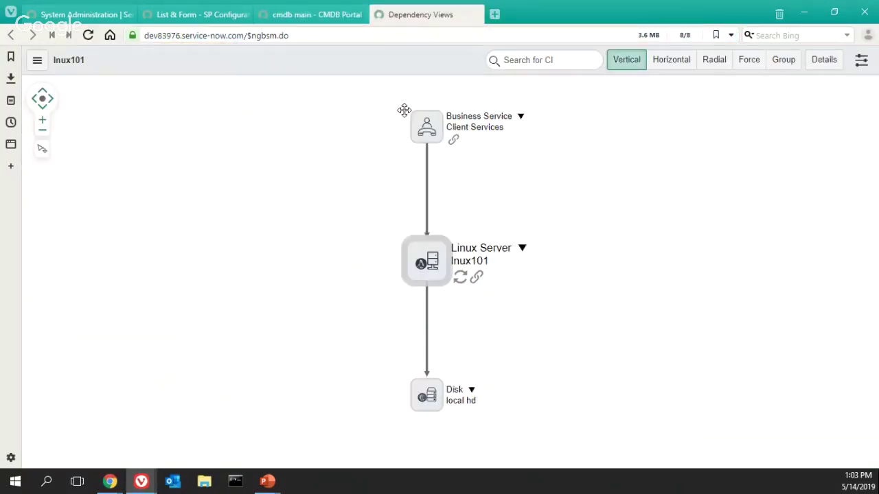
left_click(319, 14)
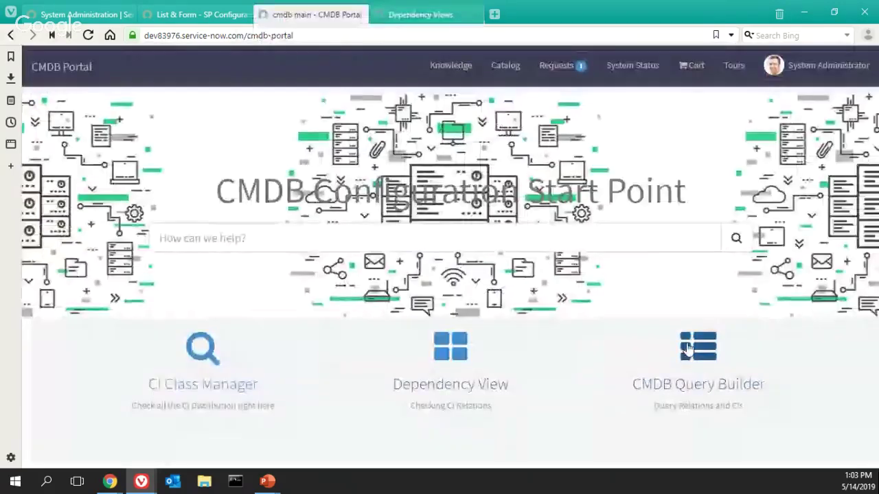
right_click(700, 350)
left_click(726, 144)
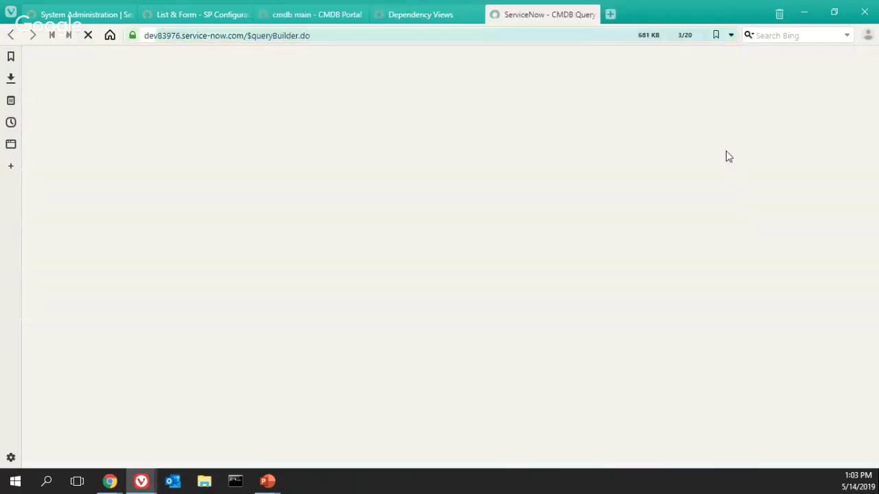
Open the CI Class Manager from the portal page and switch to the CMDB Core slide in the PowerPoint presentation
left_click(305, 17)
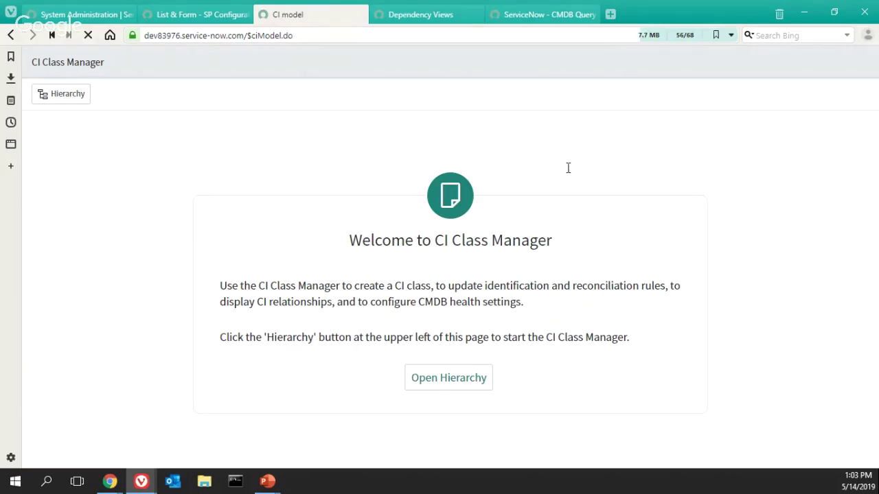
left_click(82, 14)
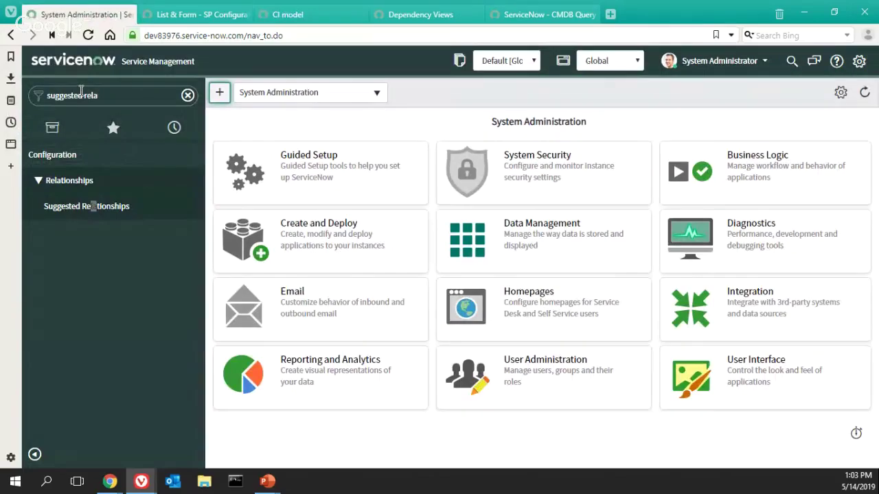
key("alt+Tab")
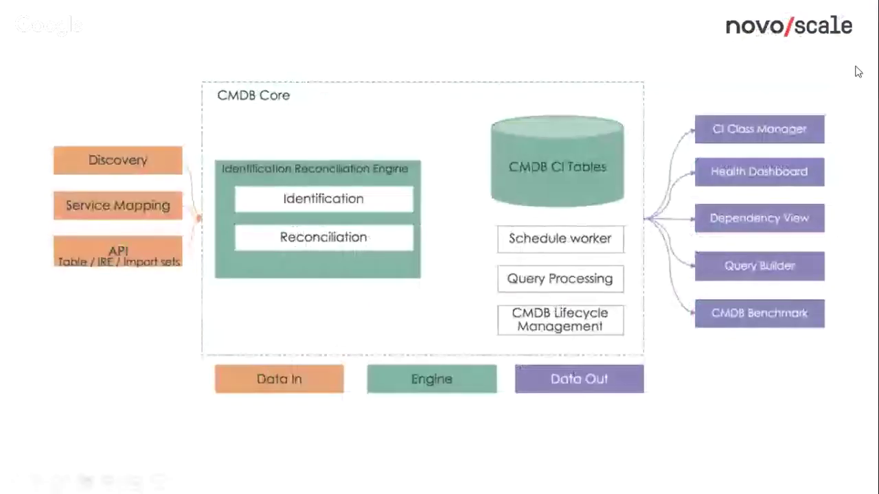